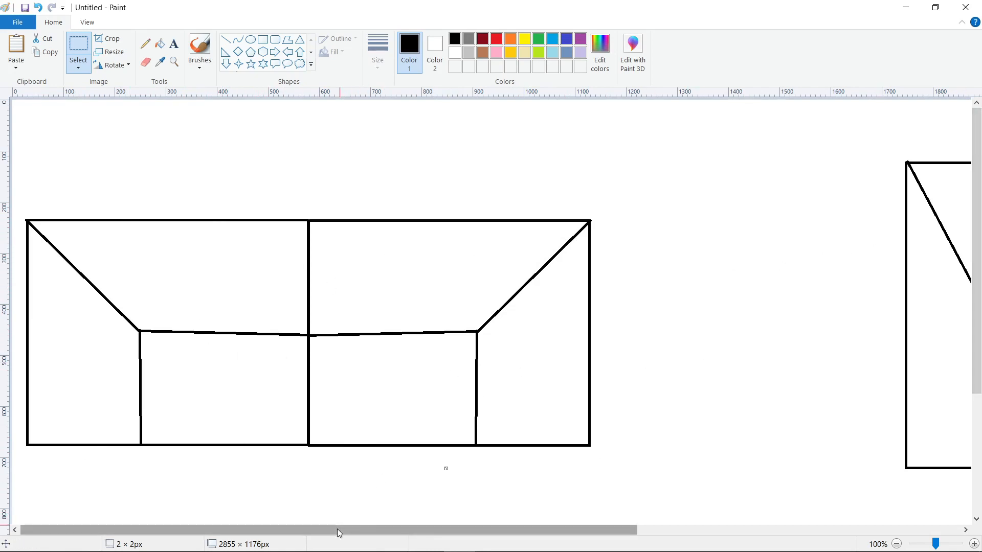
Step: Examine the two sets of partition layouts drawn across the Paint canvas
left_click_drag(337, 529, 656, 534)
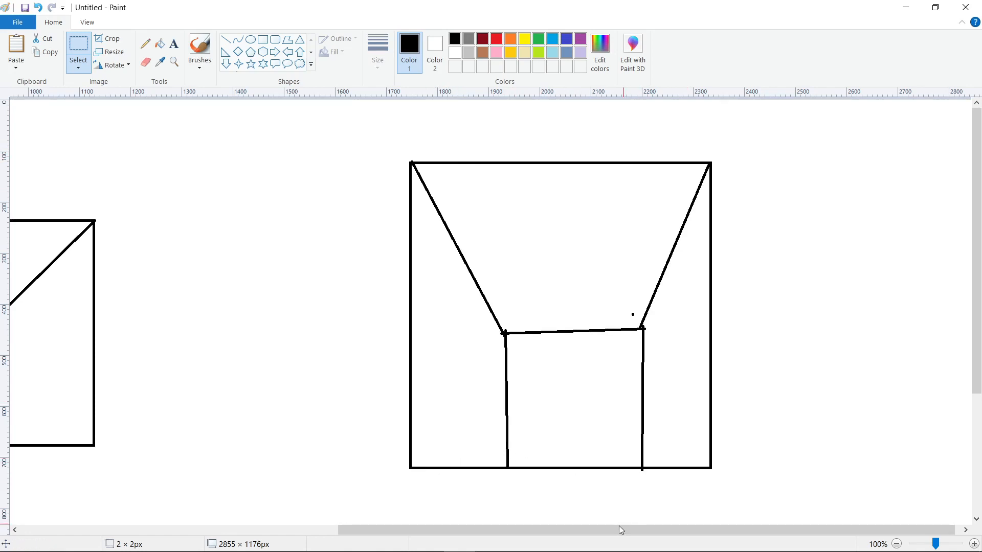
left_click_drag(620, 531, 338, 531)
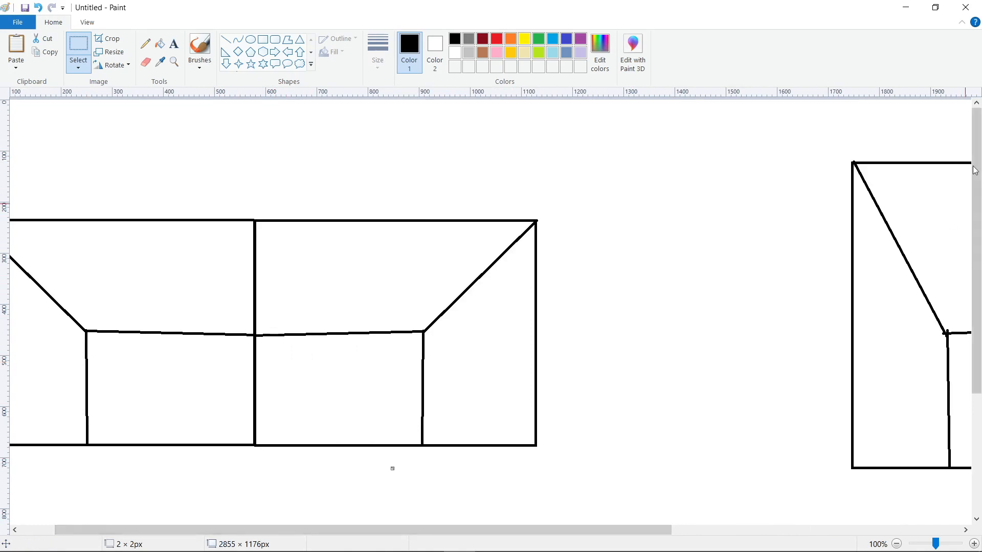
left_click_drag(636, 532, 711, 531)
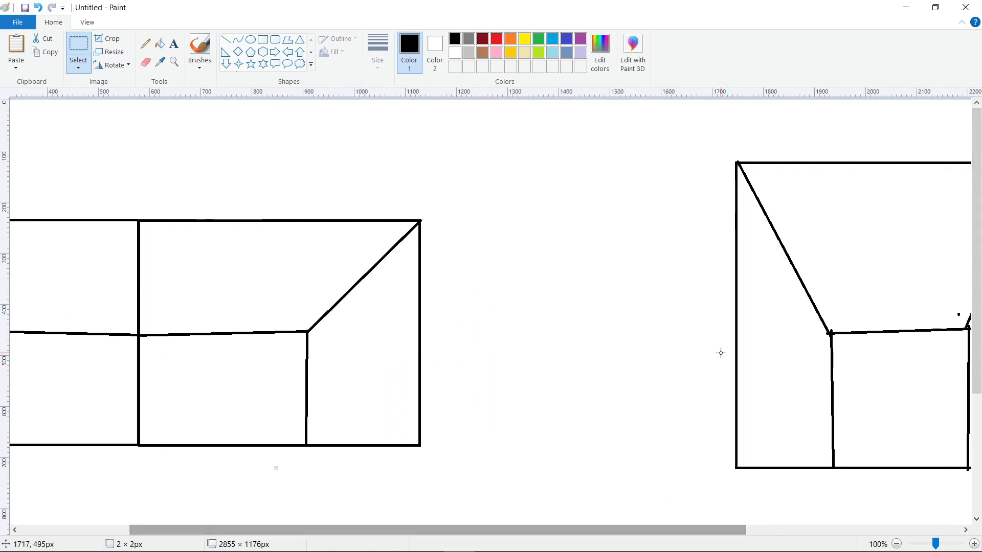
left_click_drag(512, 532, 399, 532)
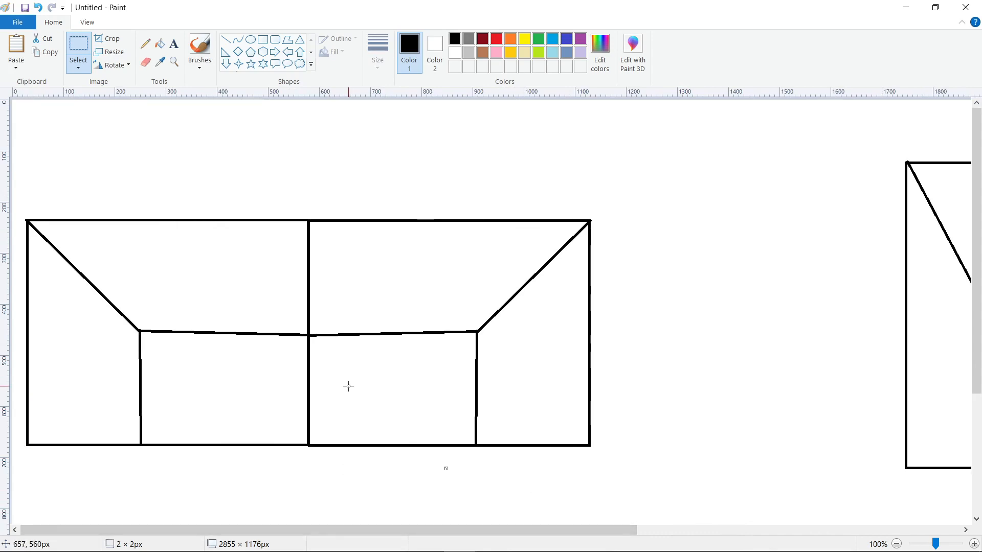
Step: Switch to Abaqus/CAE and go to the Part module, discarding the unfinished partition sketch of Model-2
mouse_move(374, 549)
left_click(430, 543)
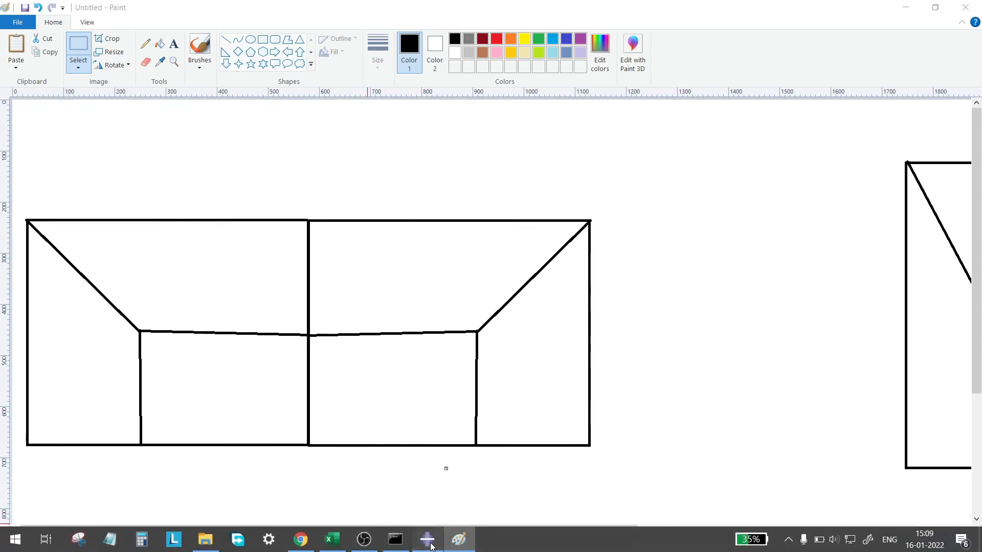
left_click(330, 167)
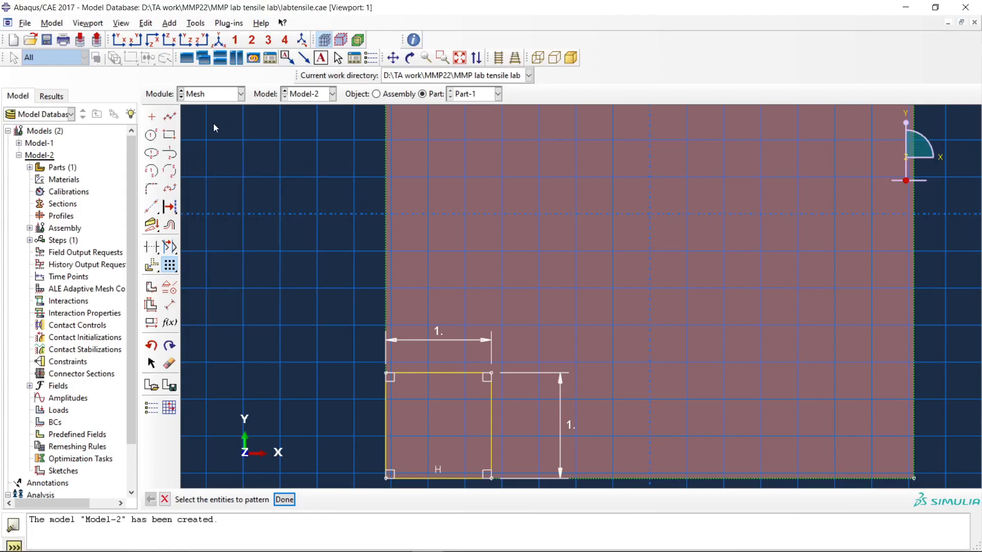
left_click(212, 93)
left_click(205, 103)
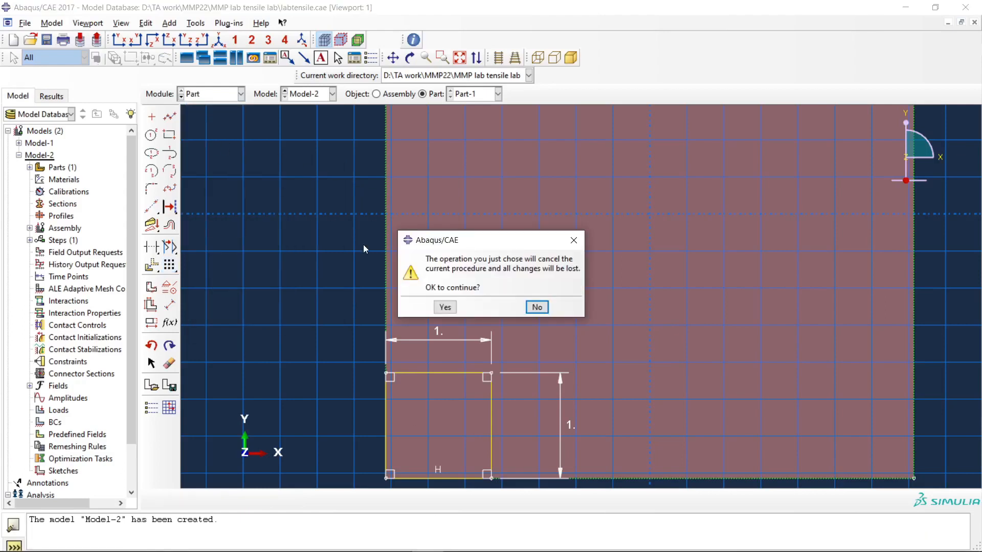
left_click(445, 307)
Step: Review the parts of Model-2 in the Part Manager and close it
left_click(169, 117)
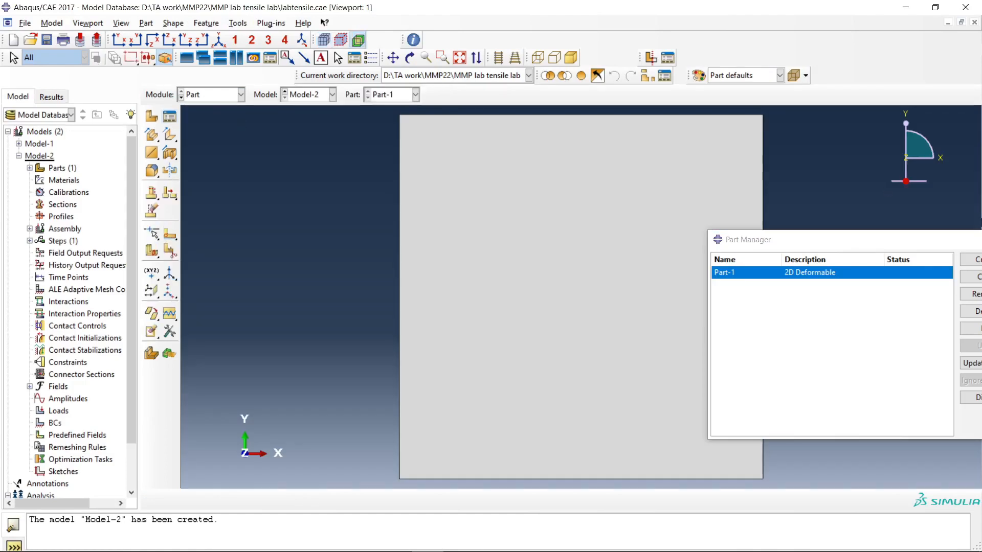
left_click_drag(936, 239, 596, 250)
left_click(672, 251)
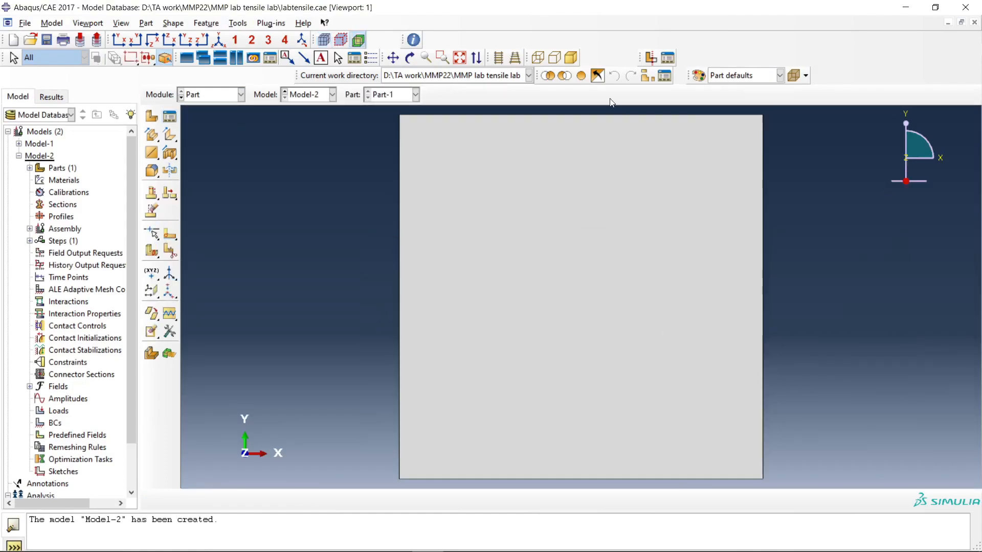
Step: Switch to the Mesh module and start a face partition of the square part using the Sketch method
left_click(220, 95)
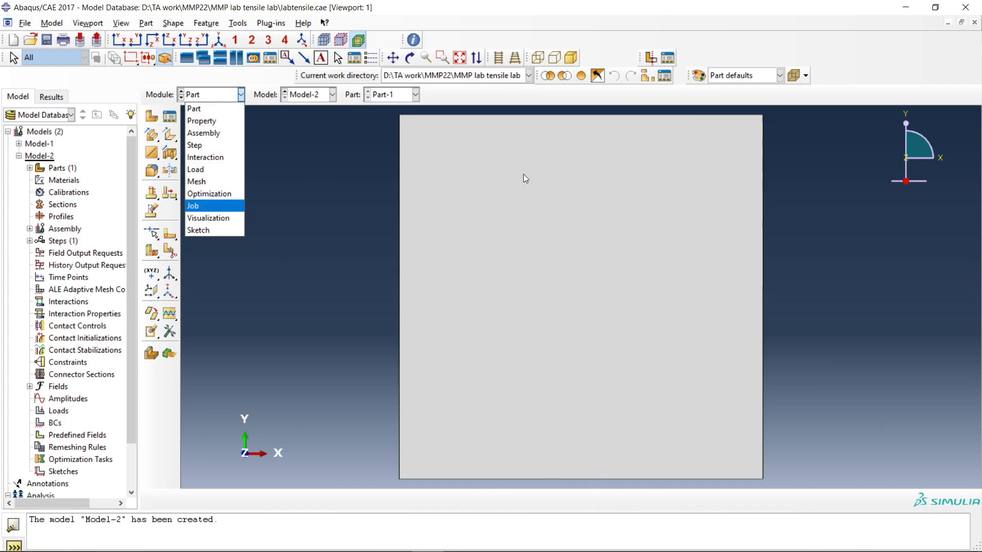
left_click(209, 181)
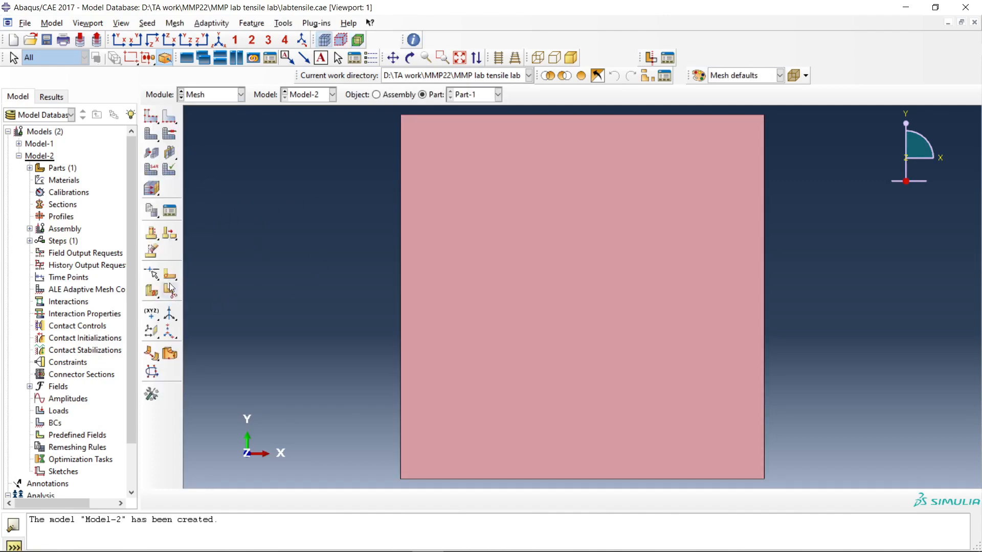
left_click(171, 290)
left_click(237, 239)
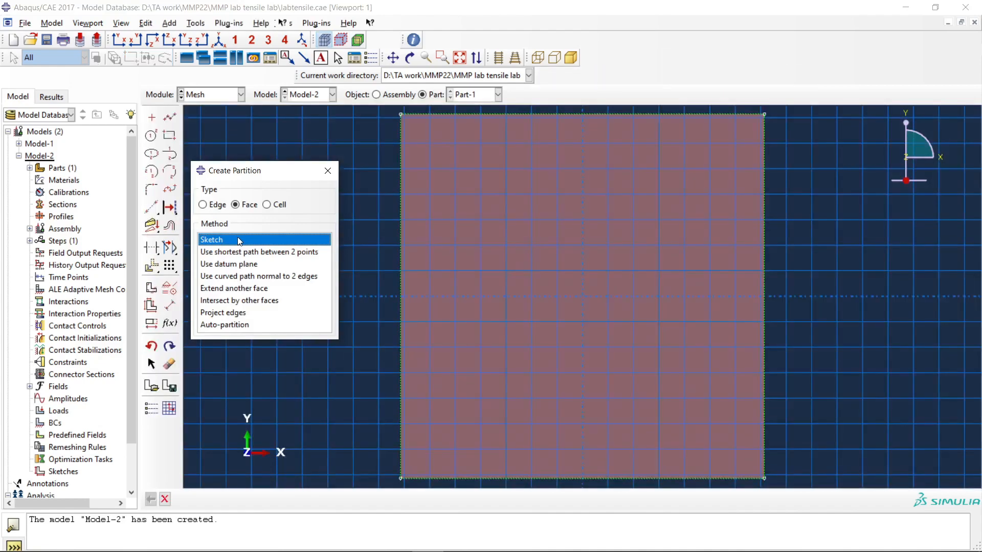
left_click_drag(262, 175, 265, 211)
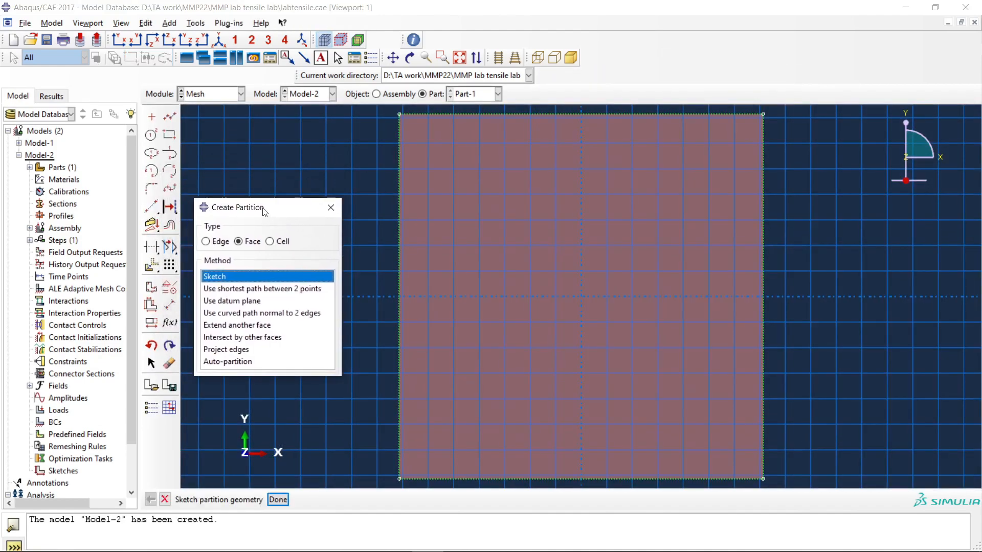
Step: Sketch a rectangle about 0.52 wide and 0.96 high inside the face, left of its centre
left_click(170, 136)
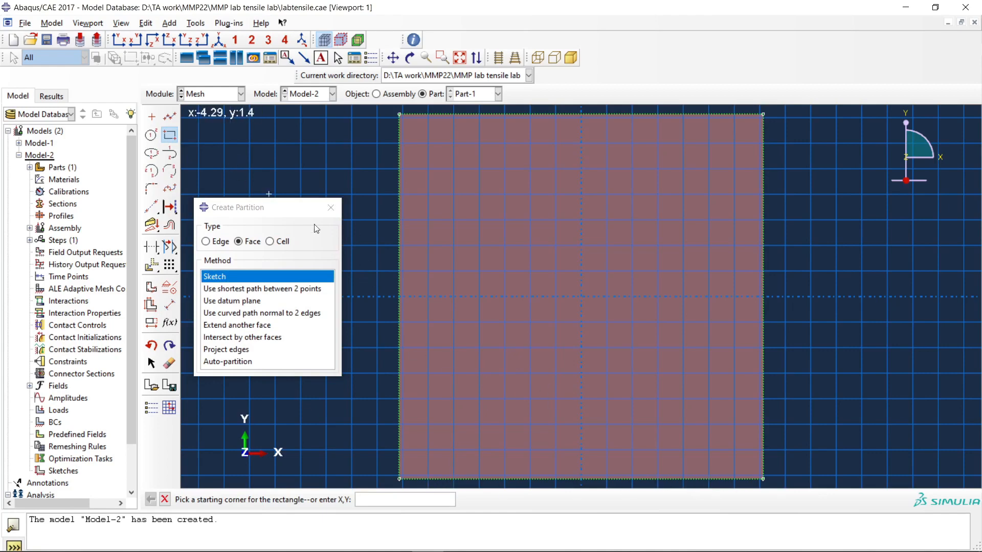
left_click(534, 253)
left_click(500, 320)
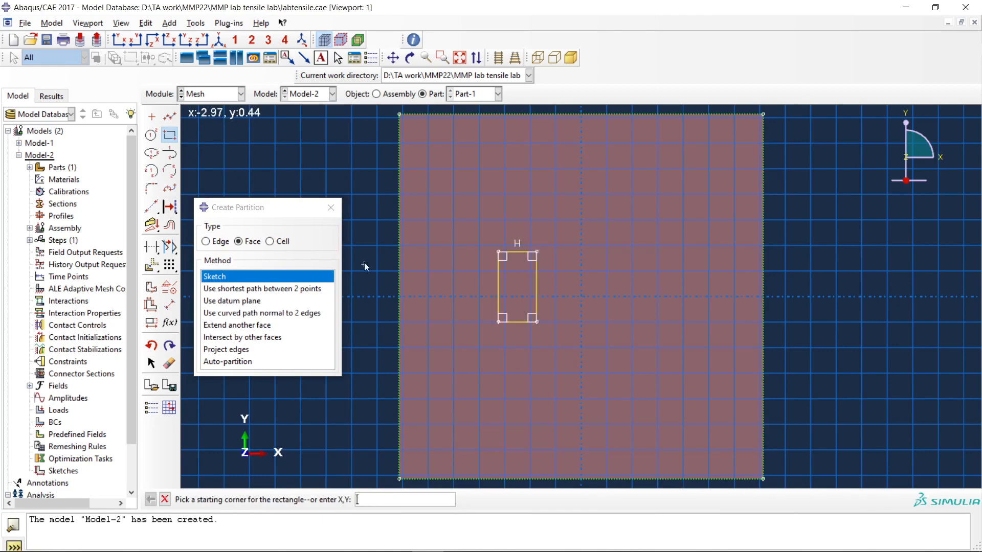
Step: Dimension the sketched rectangle with a width of 1 and a height of 1
left_click(169, 306)
left_click(508, 252)
left_click(514, 220)
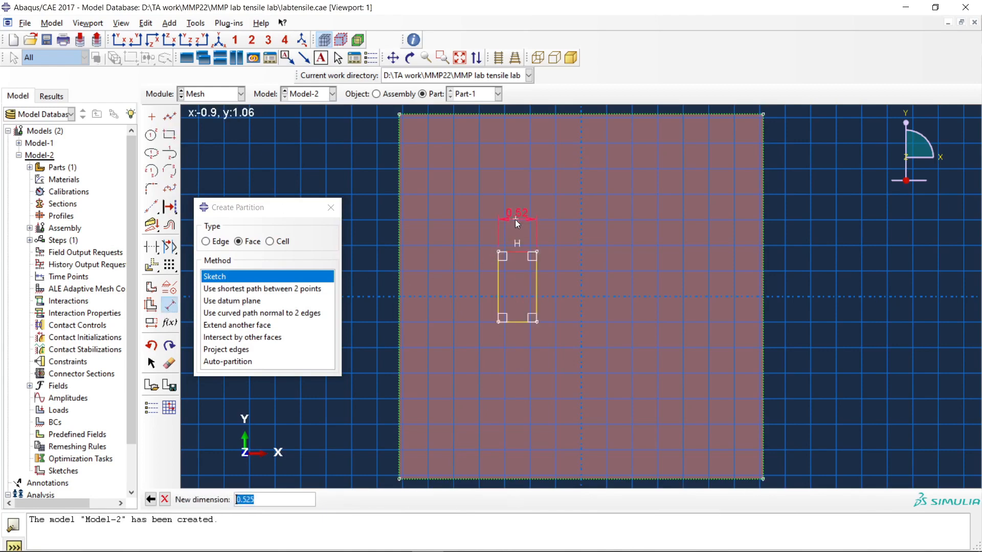
type("1")
key("Return")
left_click(535, 300)
left_click(572, 296)
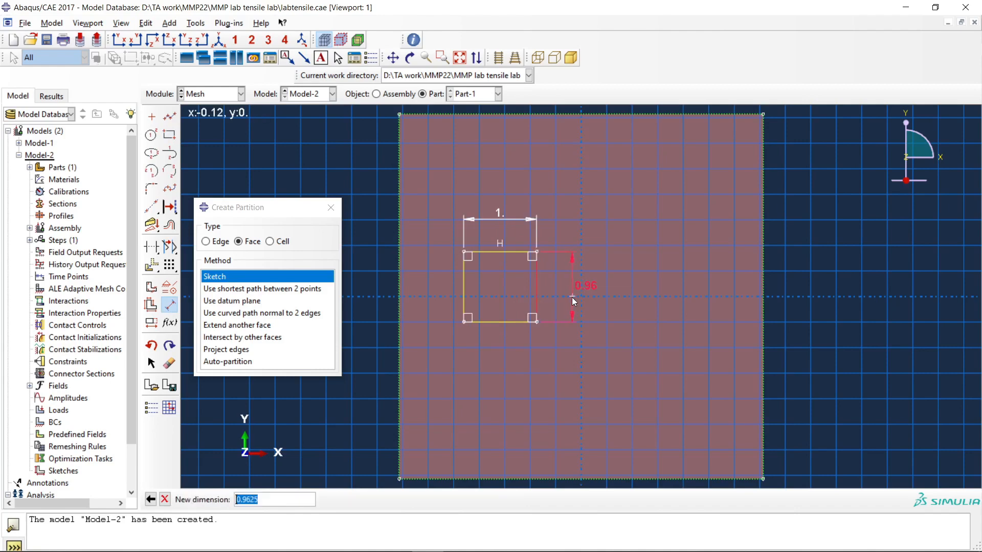
type("1")
key("Return")
Step: Move the dimensioned square so that its lower-left corner lands on the face's lower-left corner
left_click(150, 266)
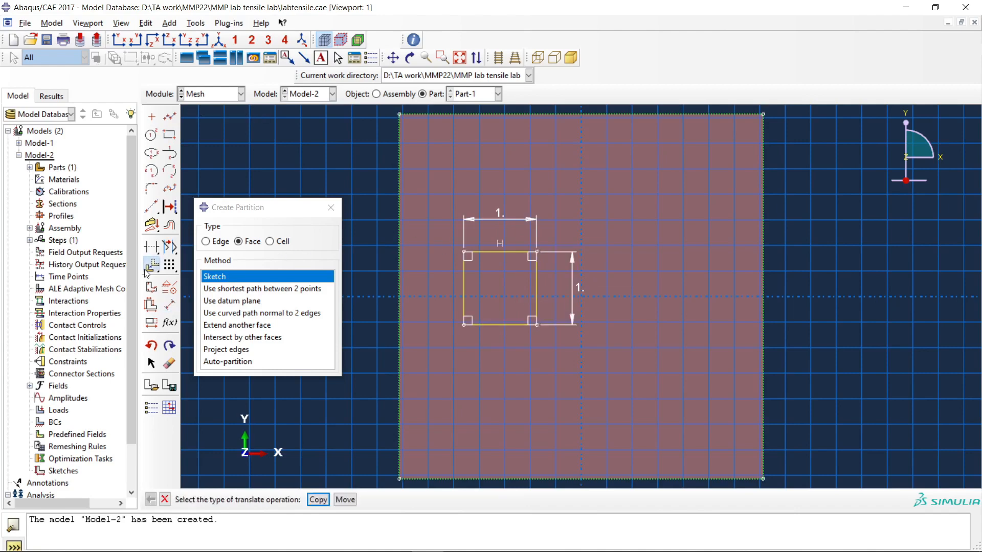
left_click(344, 499)
left_click_drag(451, 224, 544, 332)
left_click(288, 500)
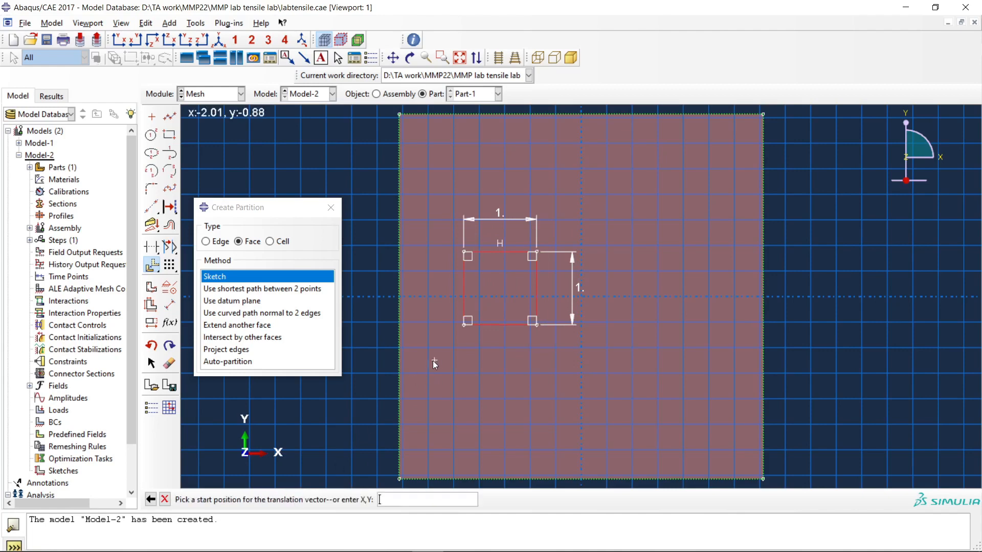
left_click(463, 324)
left_click(401, 482)
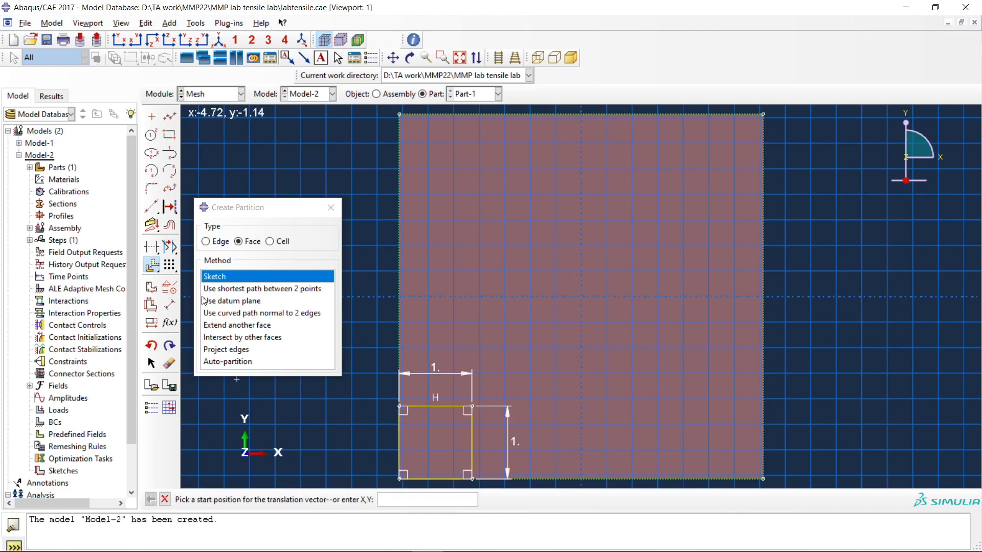
Step: Create a linear pattern of the square's right edge with 4 instances at spacing 1 in direction 1 and 1 in direction 2
left_click(169, 266)
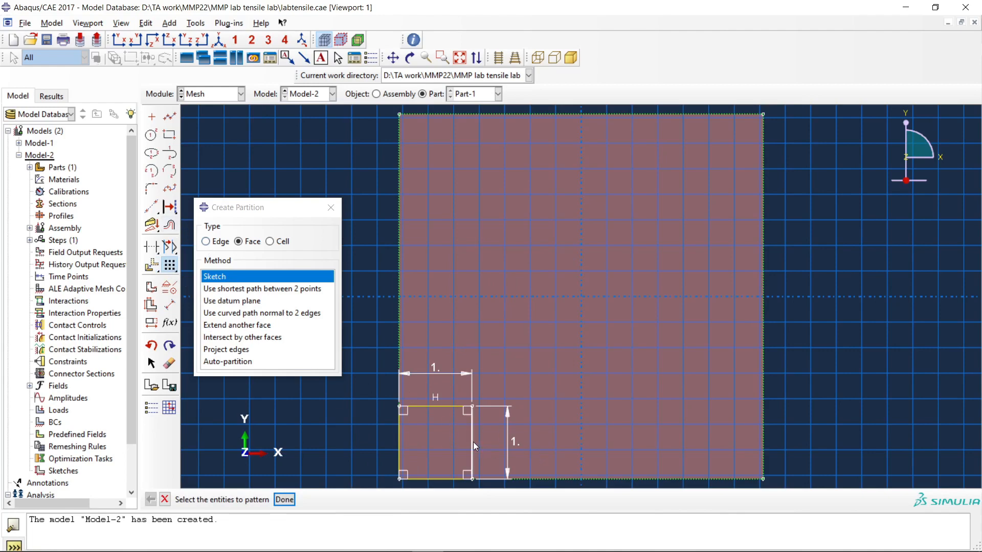
left_click(295, 499)
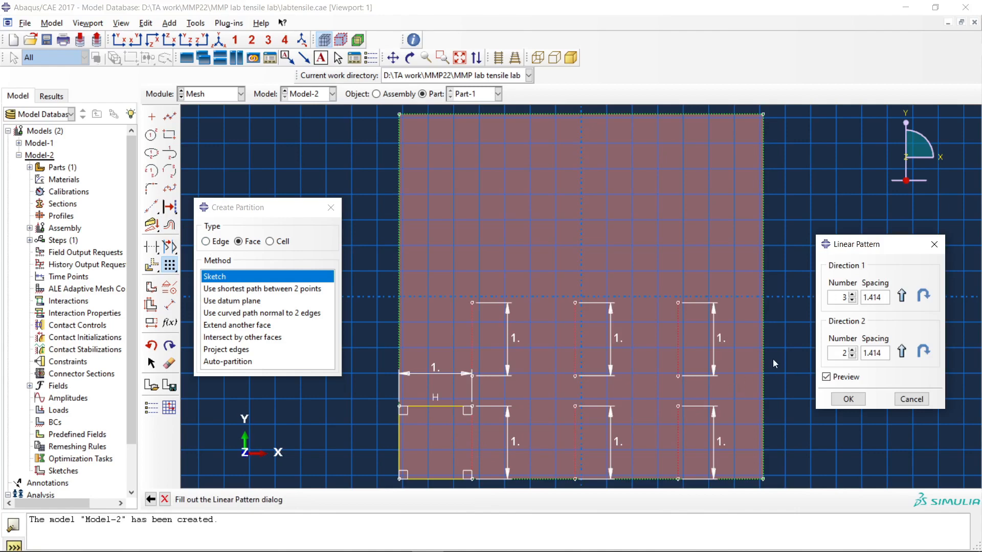
left_click_drag(876, 253, 564, 169)
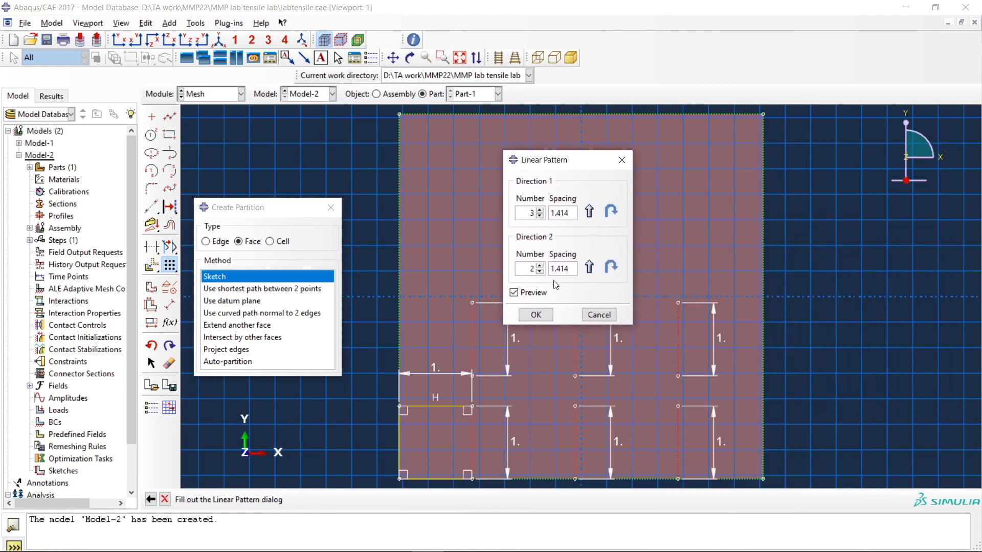
left_click(540, 271)
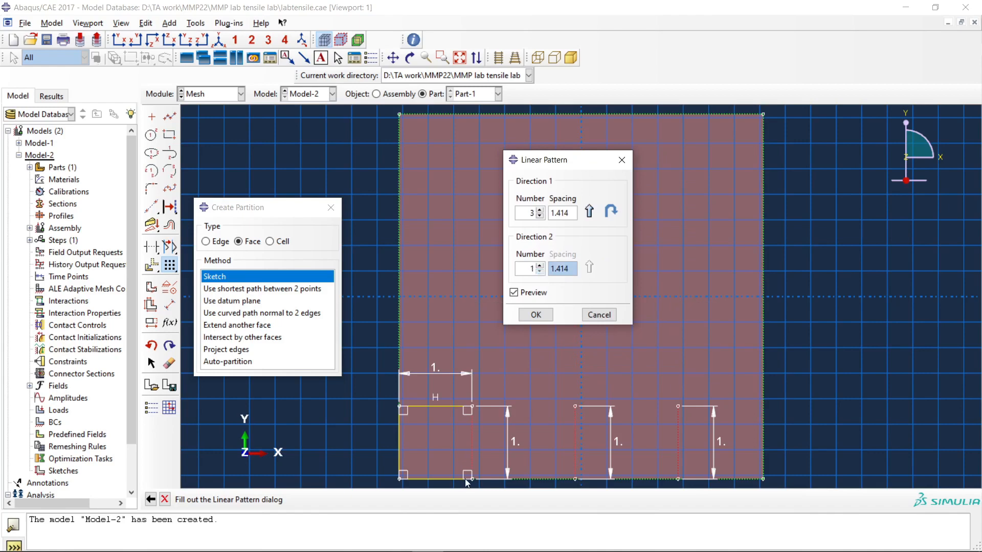
triple_click(568, 213)
type("1")
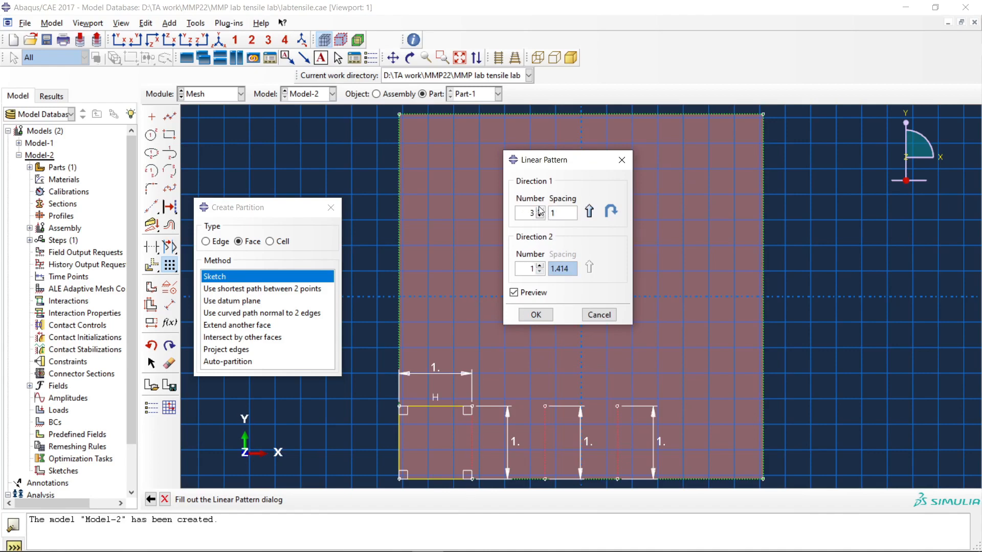
left_click(540, 210)
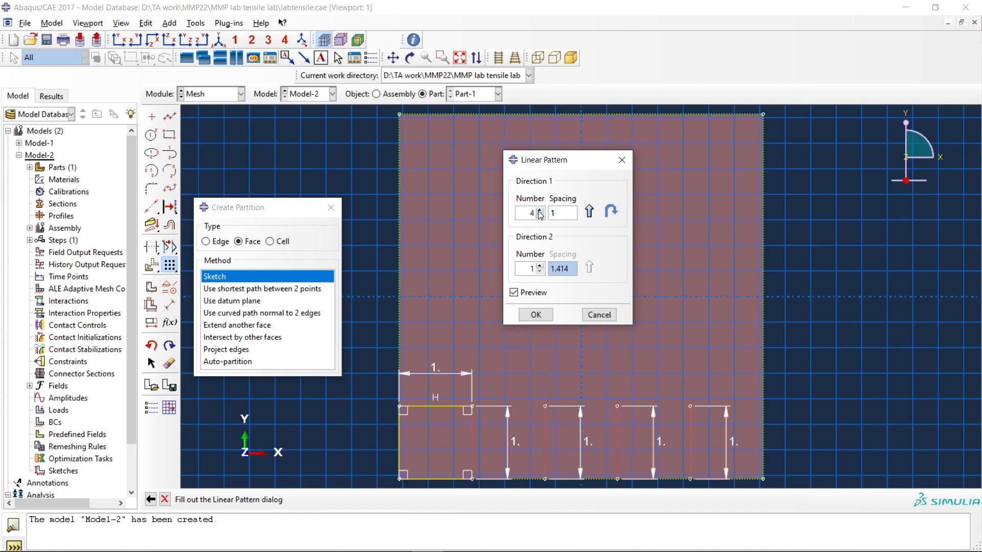
left_click(532, 316)
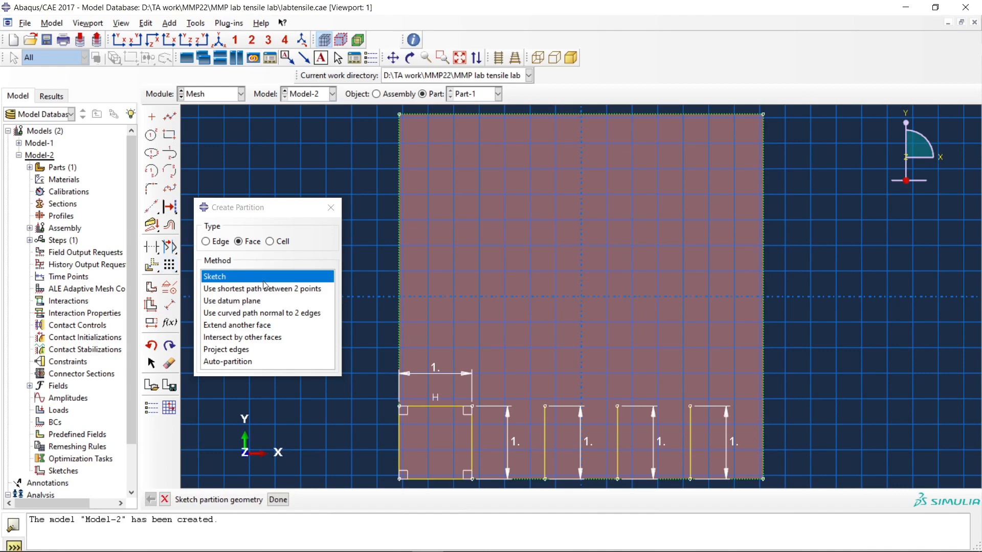
Step: Draw a horizontal line from the square's upper-right corner to the right edge of the face
left_click(170, 117)
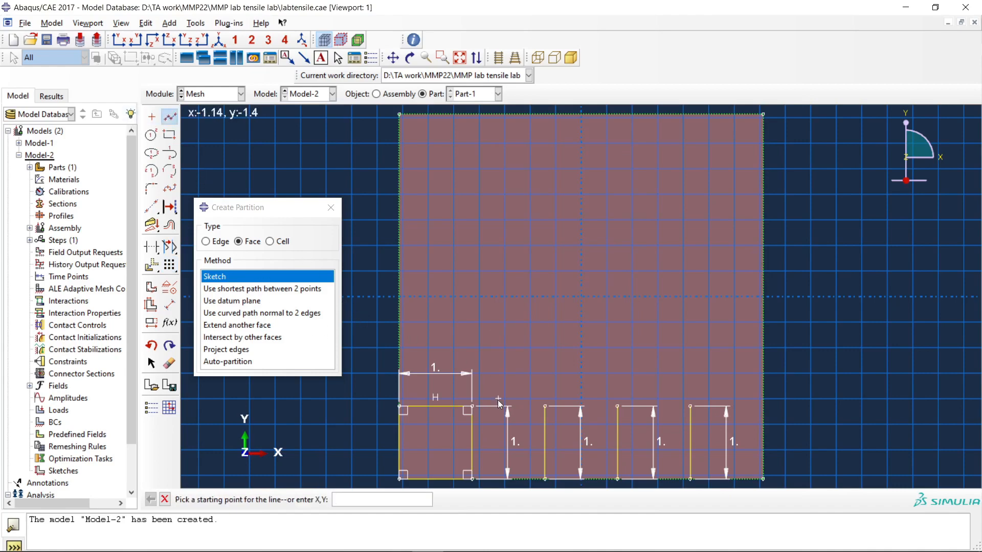
left_click(472, 408)
left_click(763, 406)
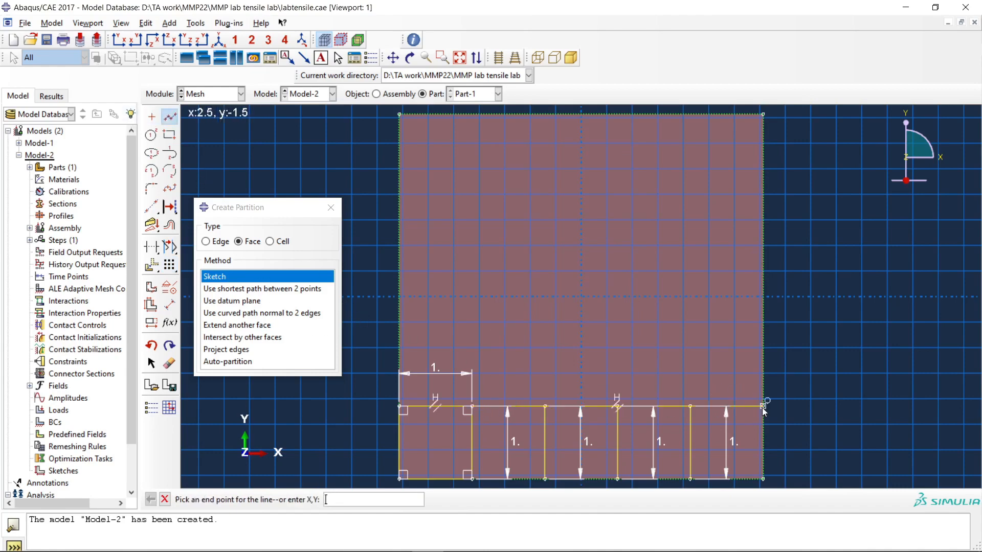
Step: Auto-trim the square's left and bottom edges lying on the face boundary and finish the sketch to partition the face
left_click(152, 247)
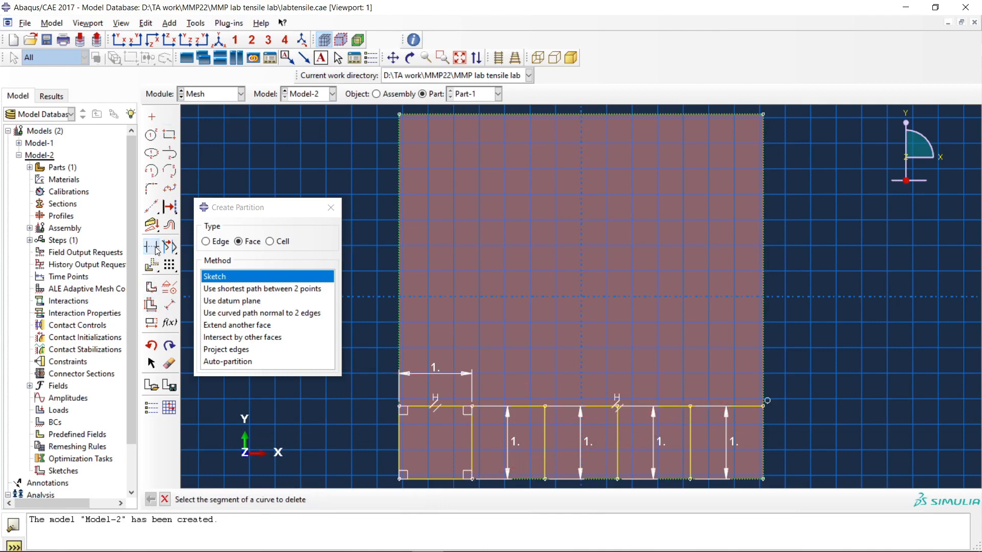
left_click(400, 454)
left_click(435, 479)
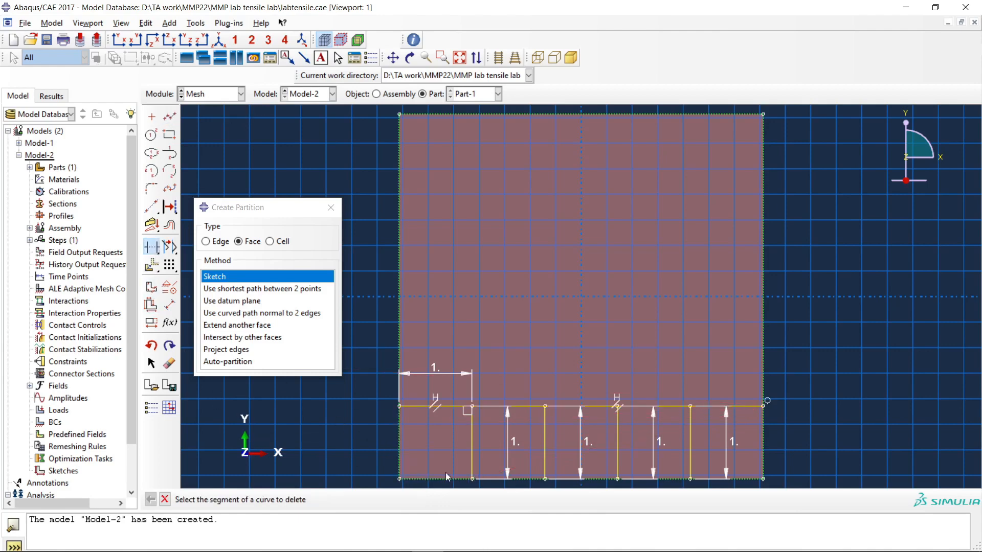
left_click(165, 499)
left_click(279, 500)
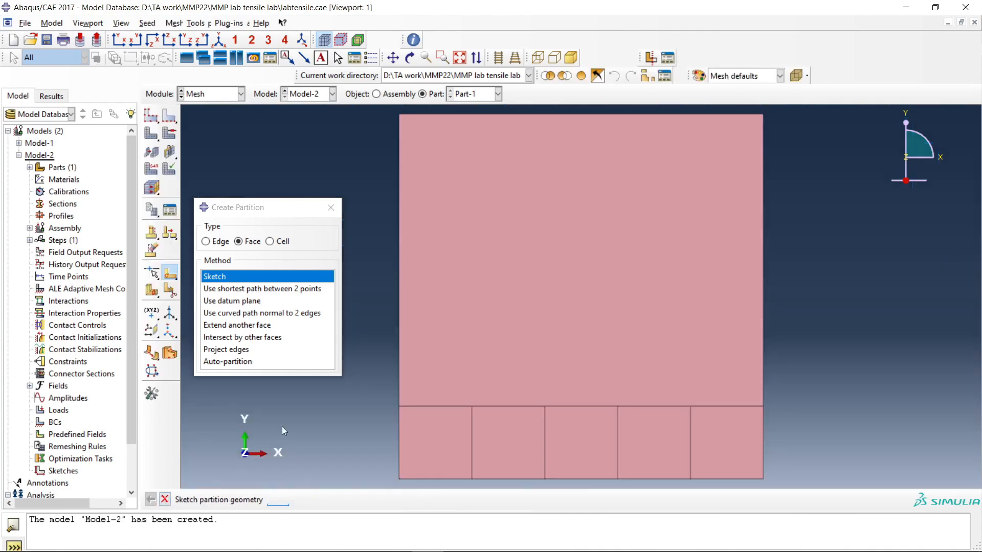
left_click(330, 207)
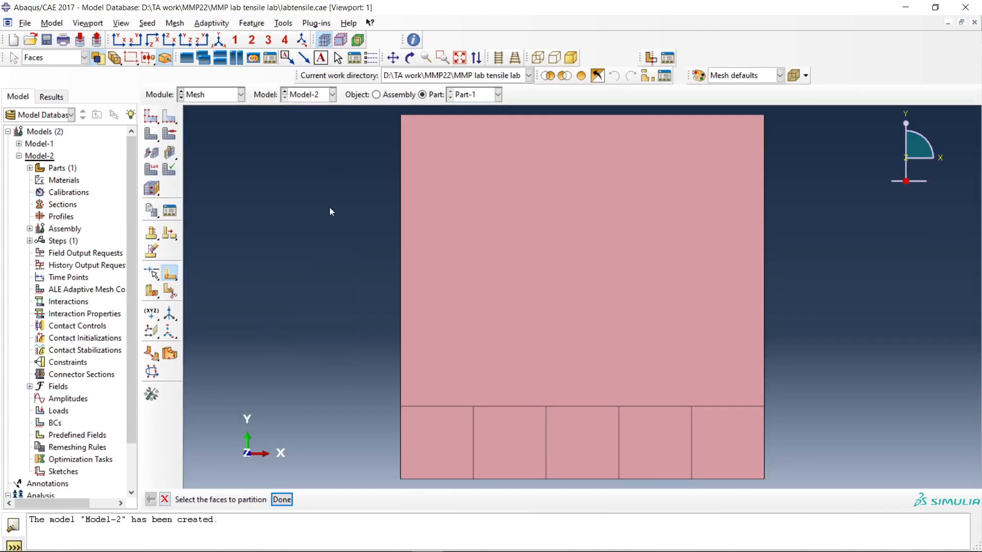
Step: Seed all edges of the five bottom squares by number with 1 element and no bias, not allowing the number of elements to change
left_click(393, 58)
left_click_drag(536, 404, 413, 259)
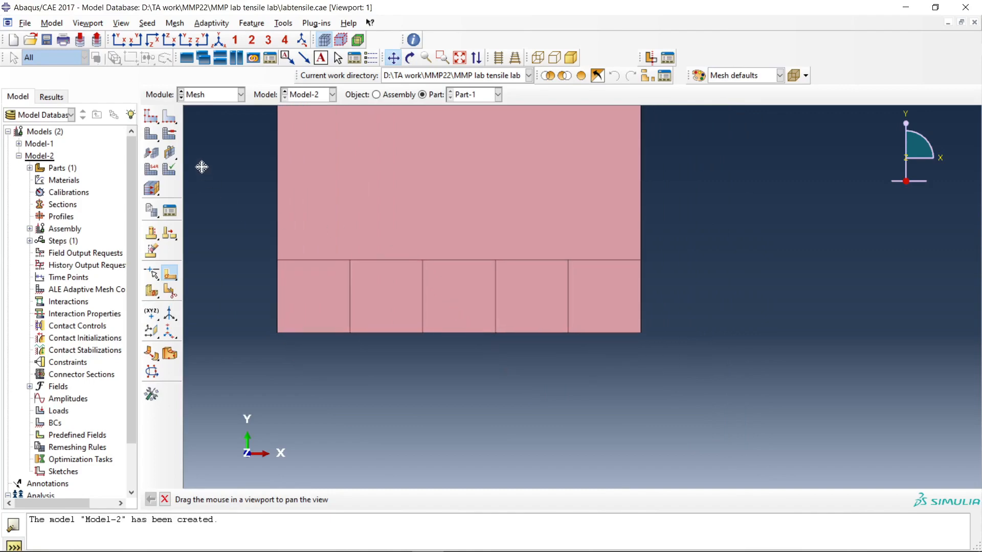
left_click(169, 117)
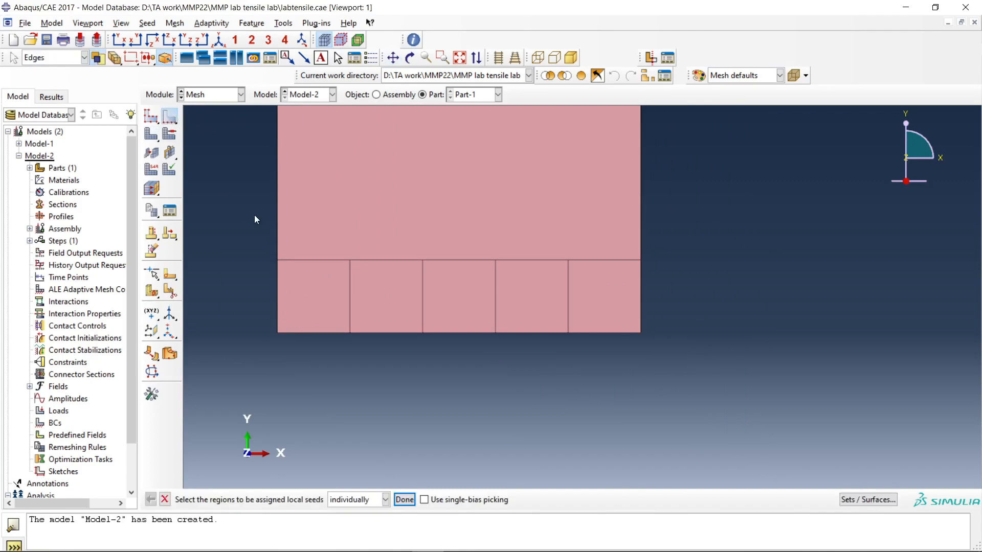
left_click_drag(249, 217, 619, 364)
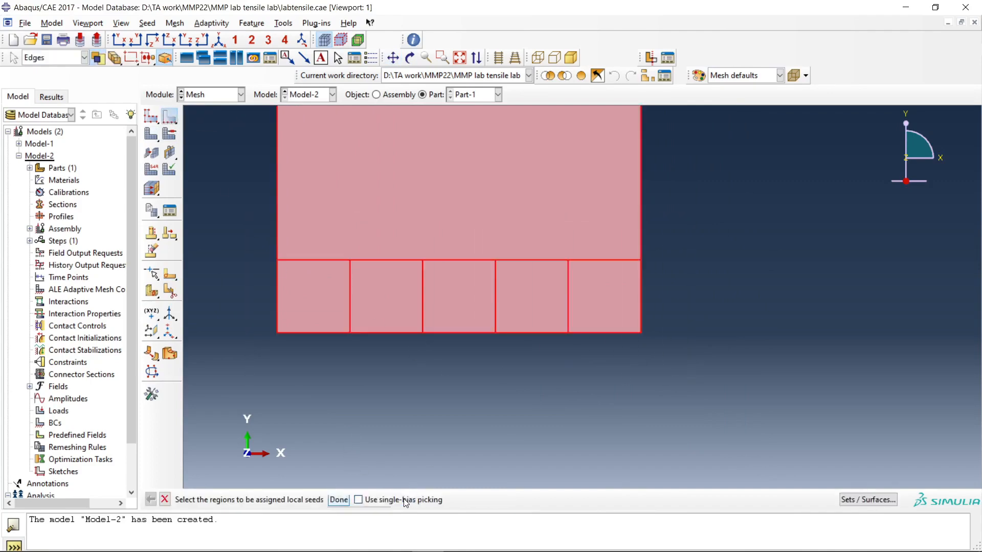
left_click(404, 499)
left_click(765, 274)
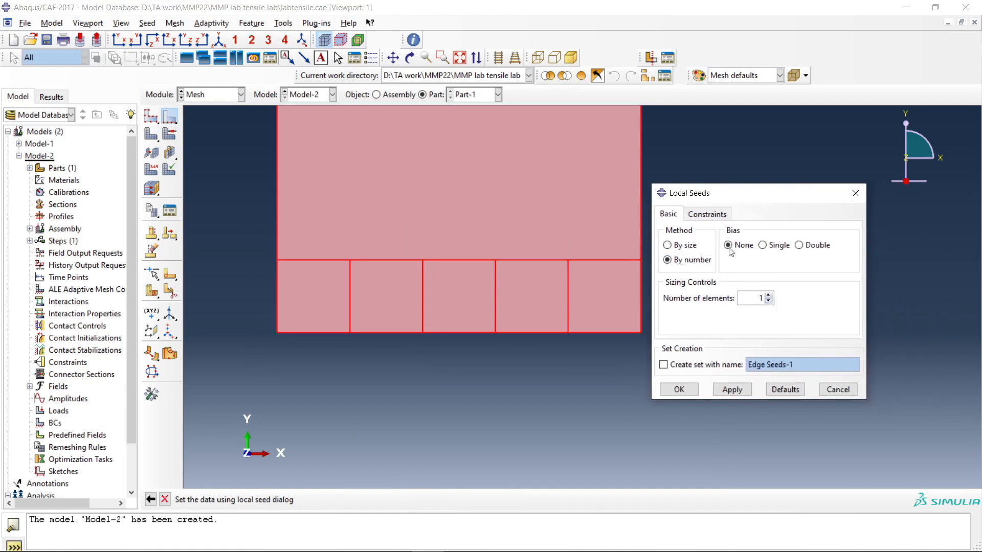
left_click(710, 219)
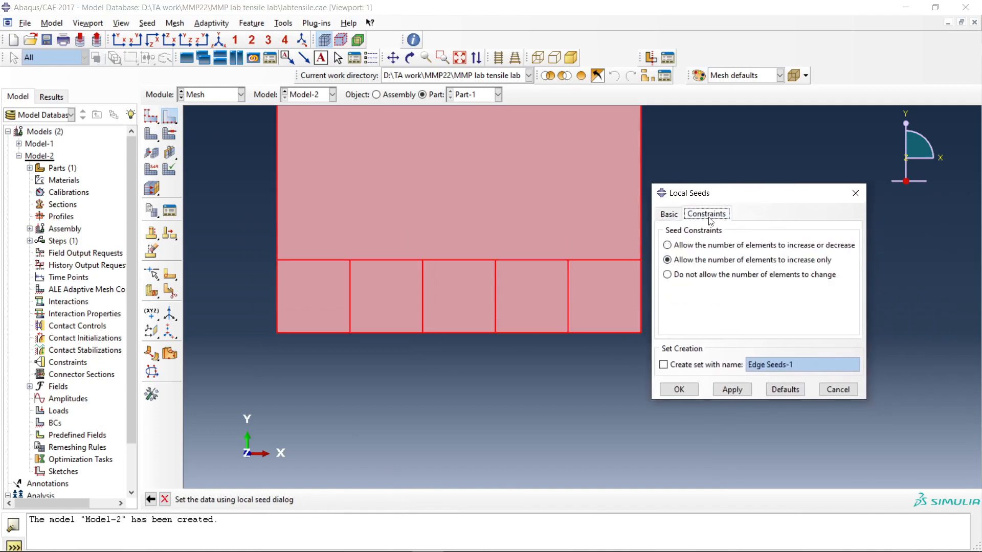
left_click(680, 275)
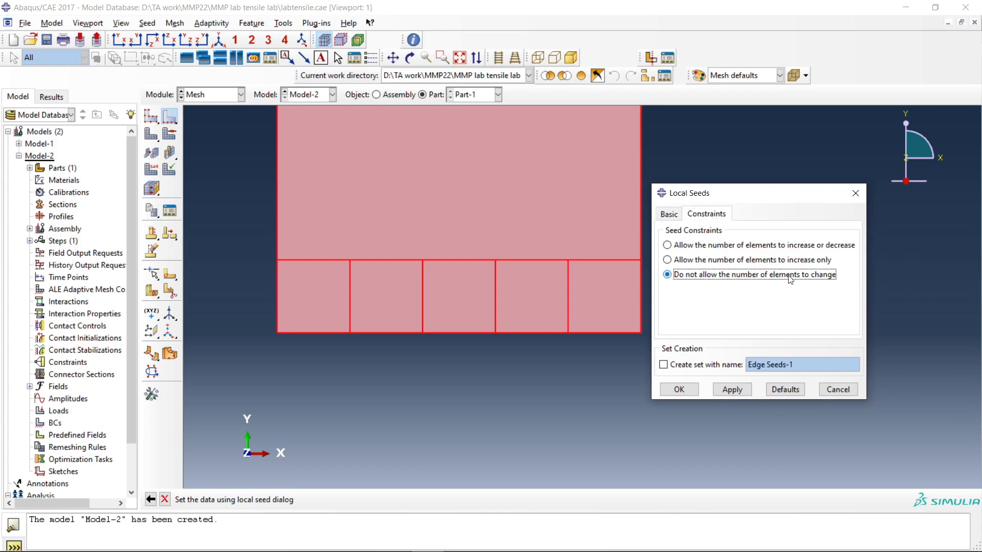
left_click(669, 390)
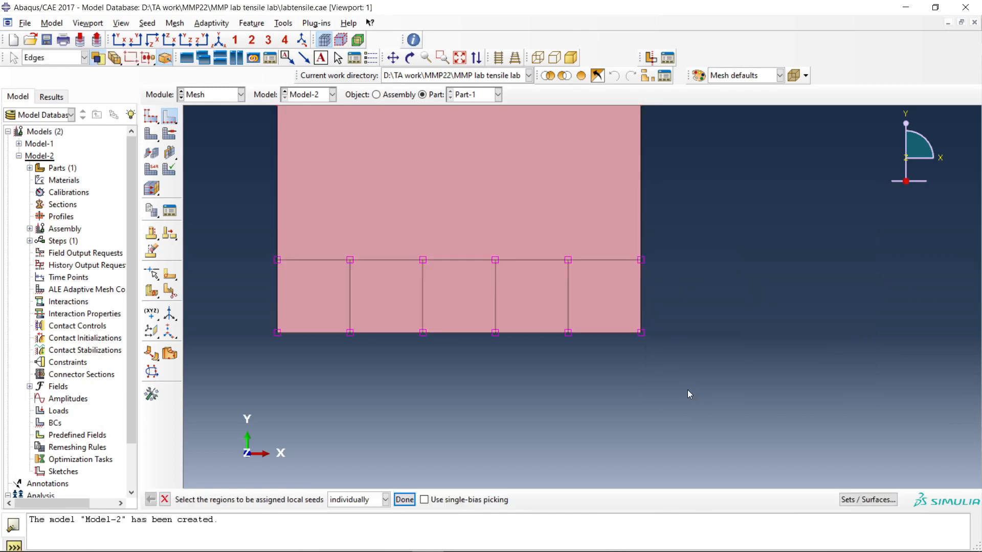
Step: Seed the bottom edges, the first and third dividing edges and the lower right side edge with 2 elements each
left_click(350, 268)
left_click_drag(174, 118, 190, 124)
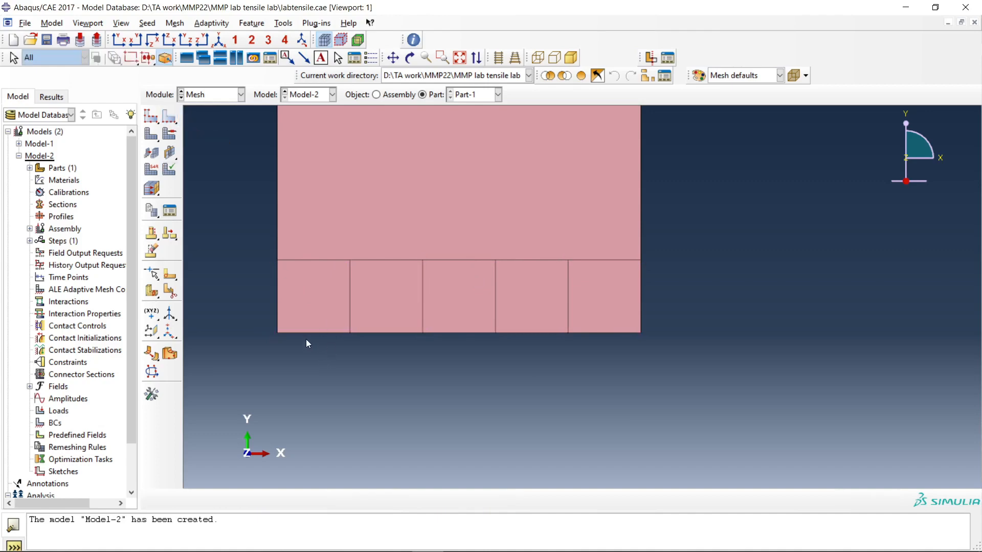
left_click(173, 123)
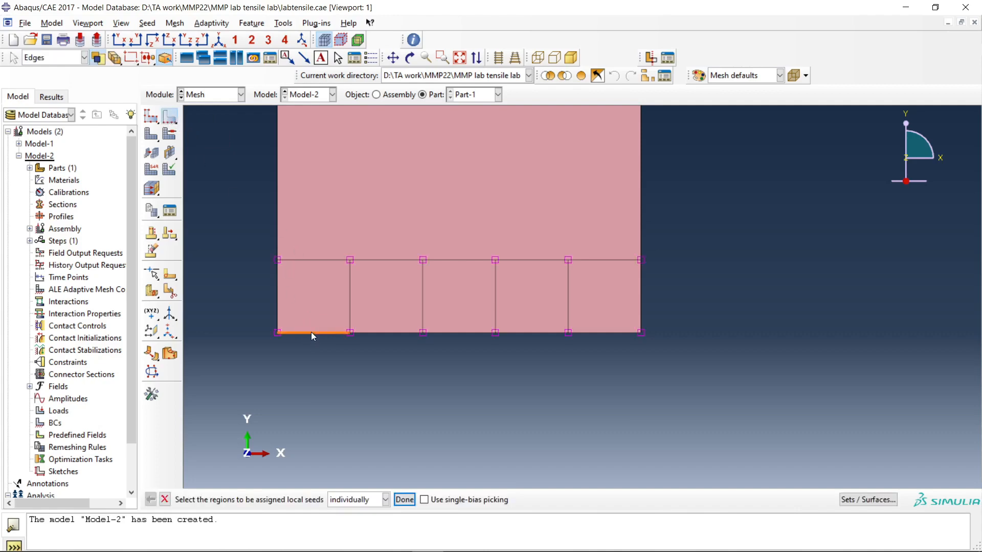
left_click(379, 332)
left_click(545, 333, "shift")
left_click(600, 333, "shift")
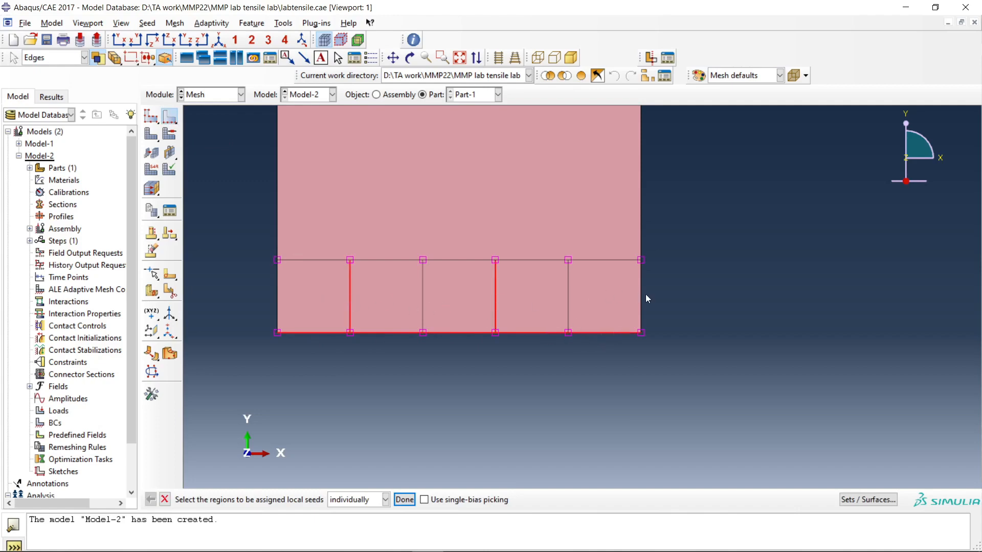
left_click(404, 499)
left_click(668, 214)
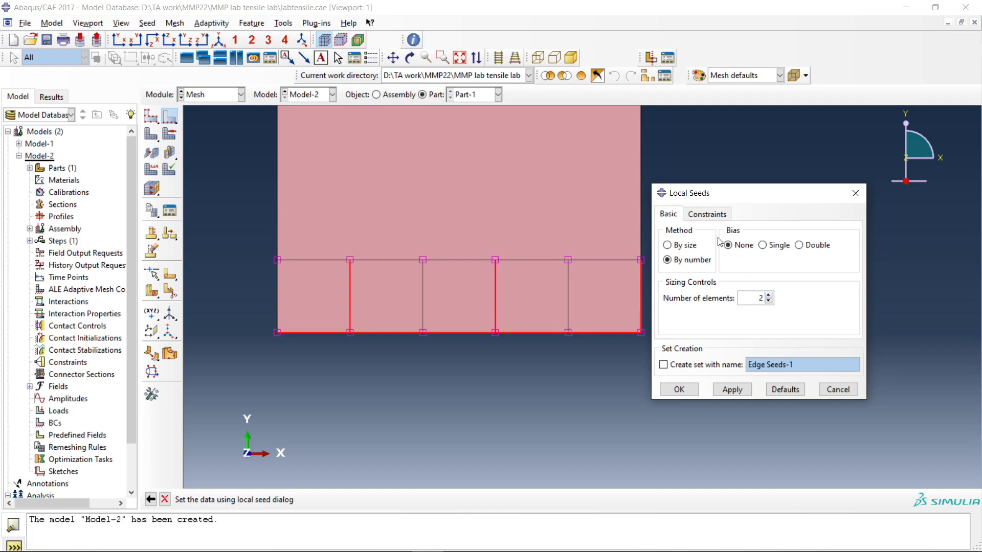
left_click(704, 214)
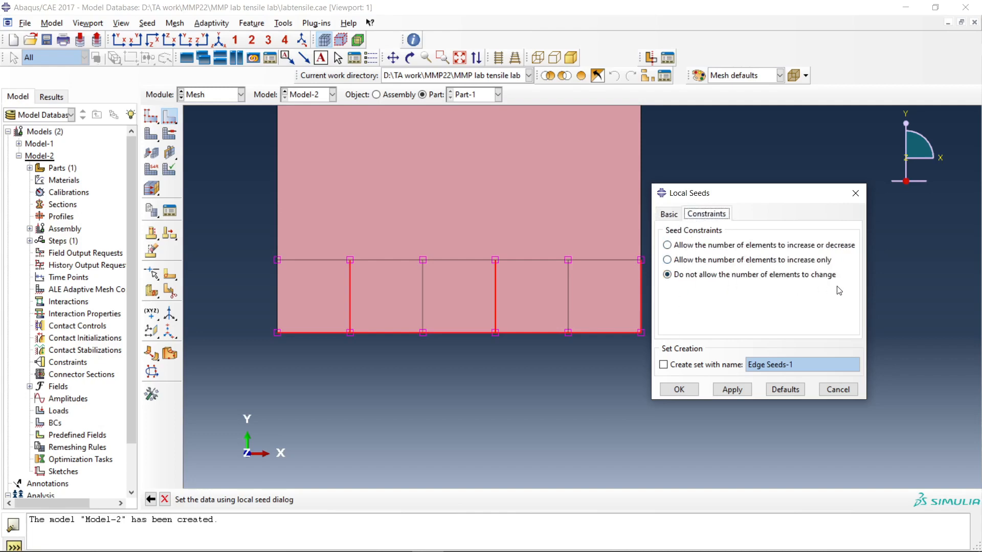
left_click(667, 392)
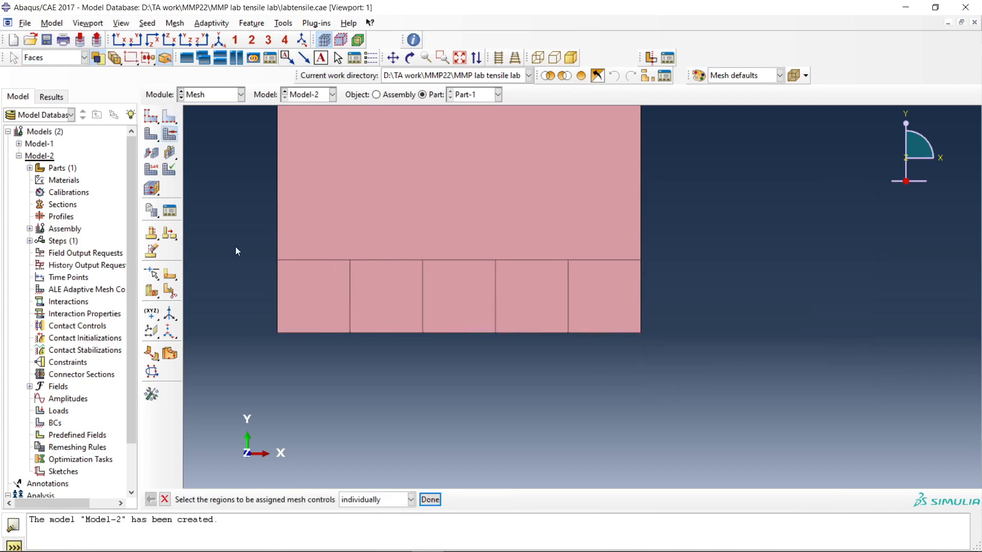
Step: Assign the Structured meshing technique to the five squares along the bottom of the part
left_click_drag(286, 295, 628, 330)
left_click(429, 499)
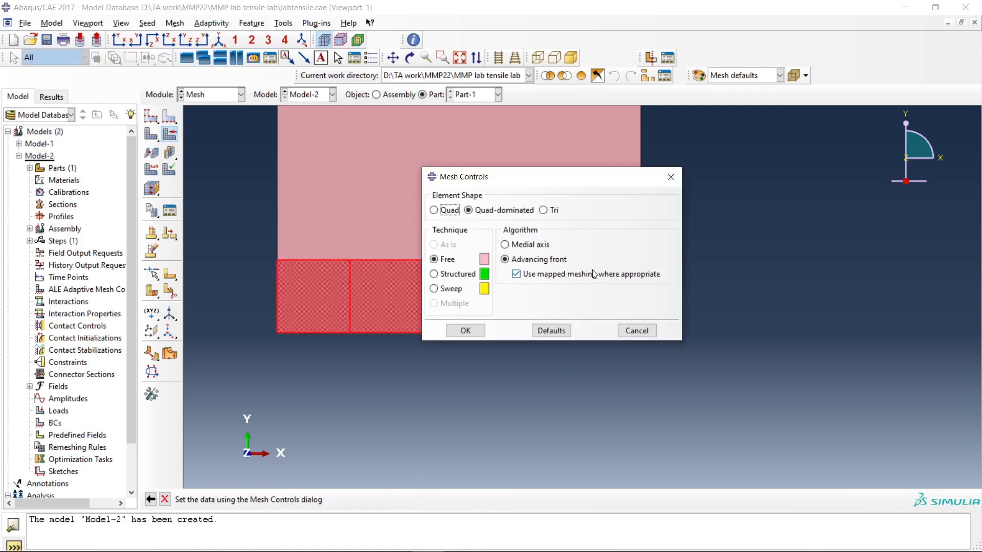
left_click(461, 275)
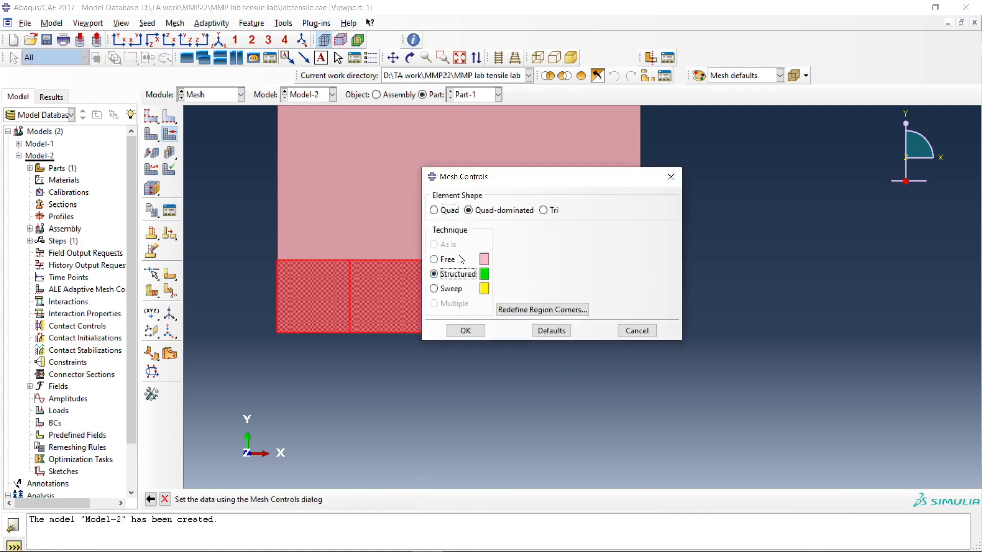
left_click(465, 331)
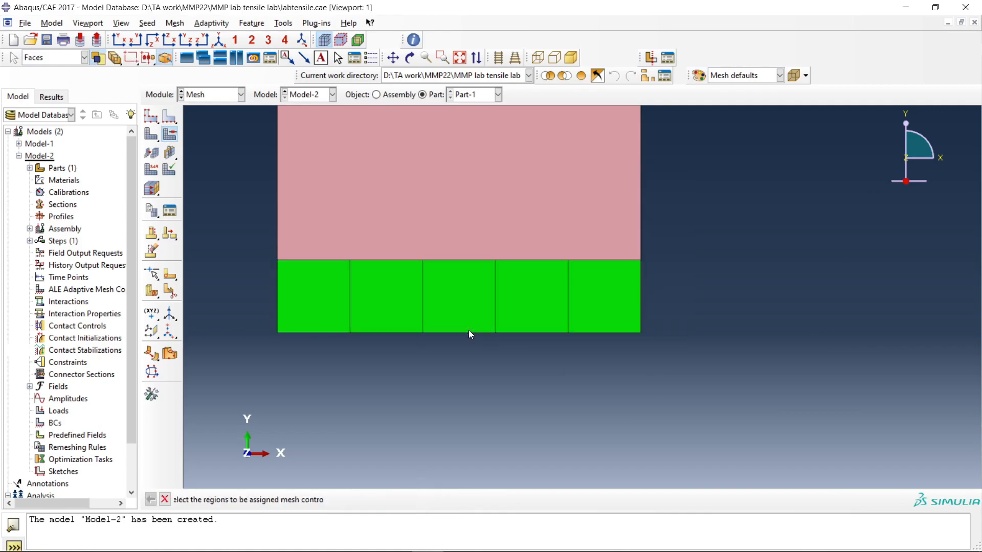
Step: Mesh only the region of the five squares along the bottom of the part
left_click(151, 136)
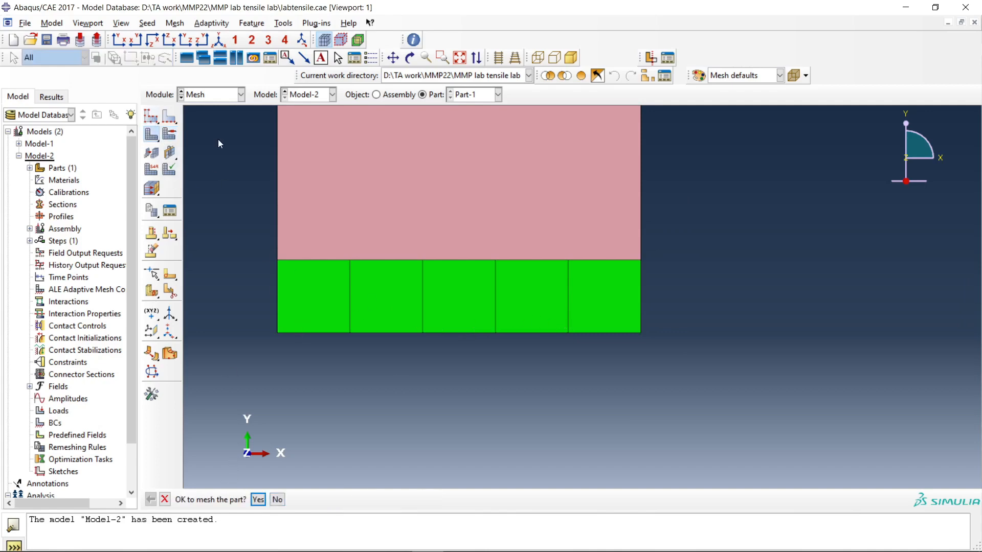
left_click(187, 136)
left_click_drag(309, 303, 588, 327)
left_click(298, 499)
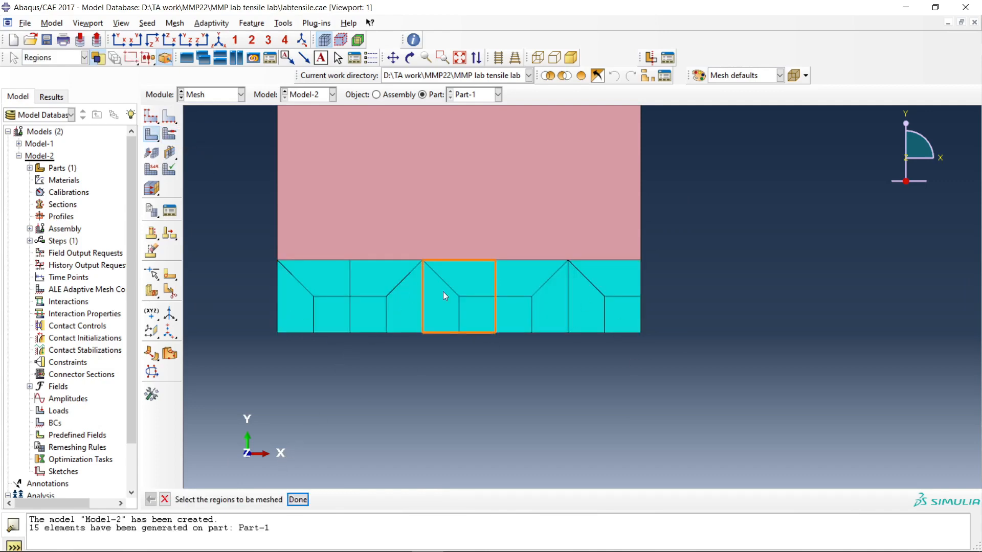
left_click(170, 290)
left_click(330, 206)
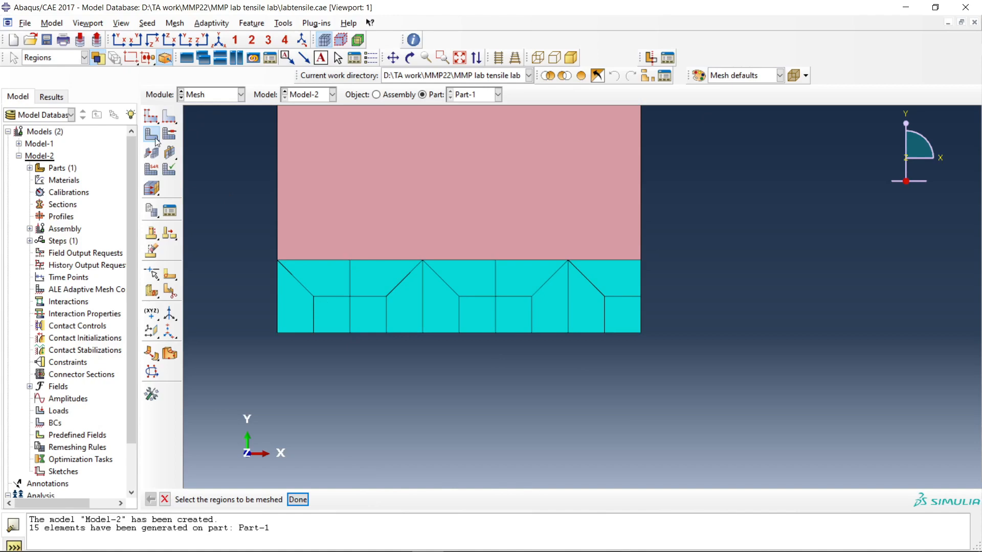
Step: Delete the local seeds from all edges of the five squares, accepting deletion of the affected meshes
left_click(166, 118)
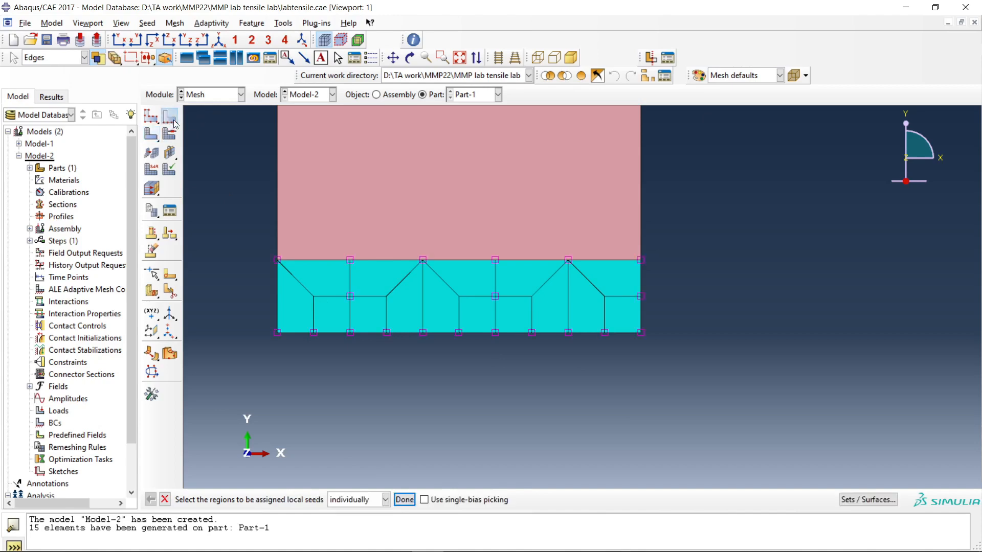
left_click(204, 119)
left_click_drag(223, 227, 728, 394)
left_click(369, 499)
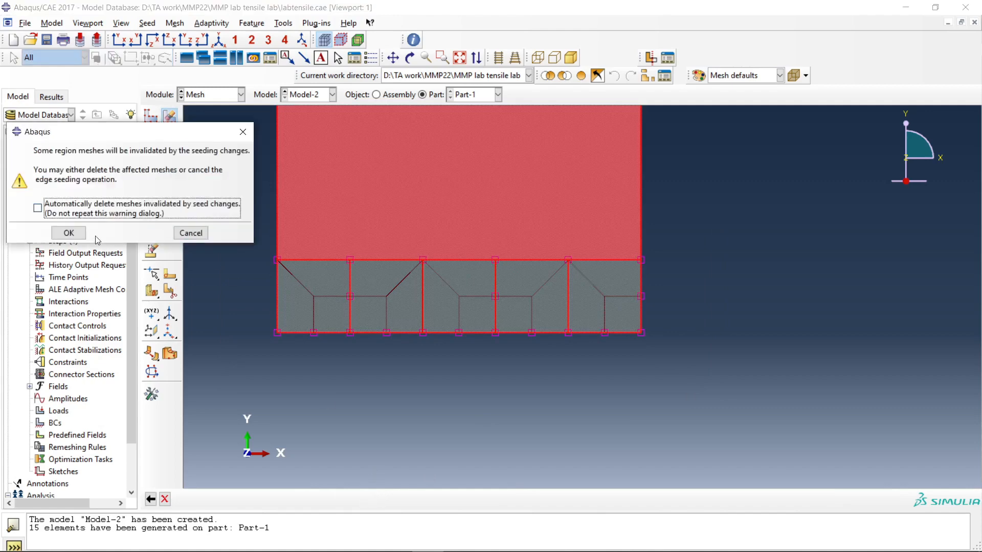
left_click(69, 231)
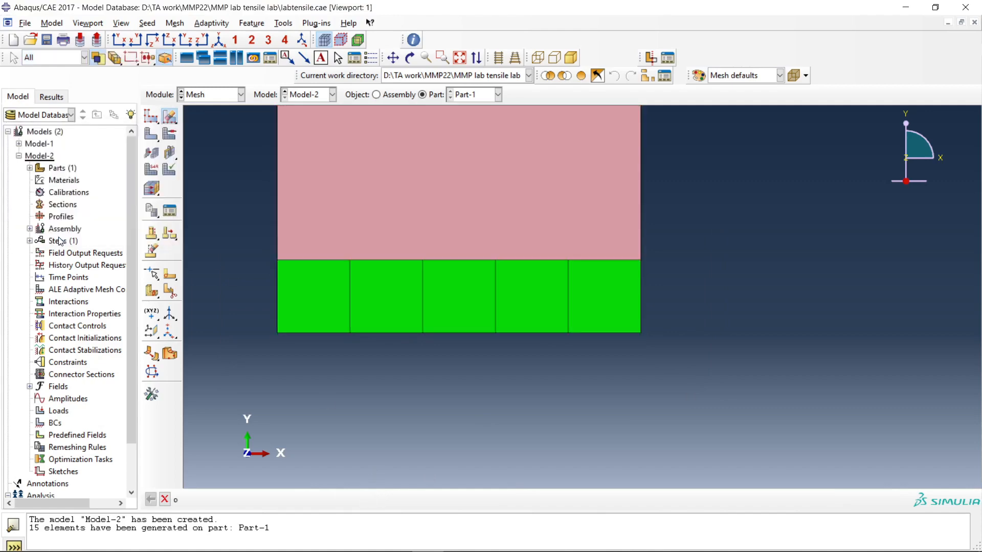
Step: Seed the bottom edges of the five squares by number with 3 elements each and no bias
left_click(181, 118)
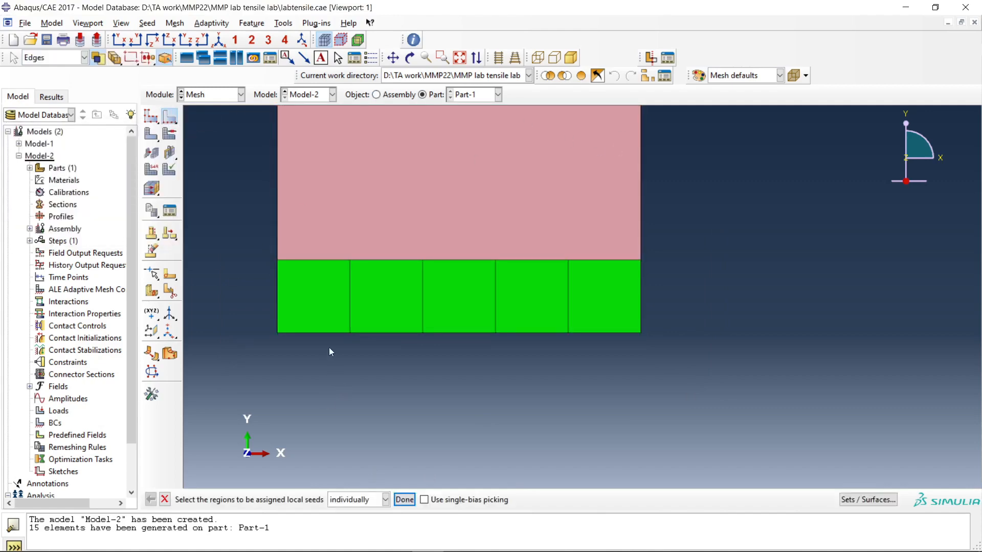
left_click(315, 333)
left_click(381, 333, "shift")
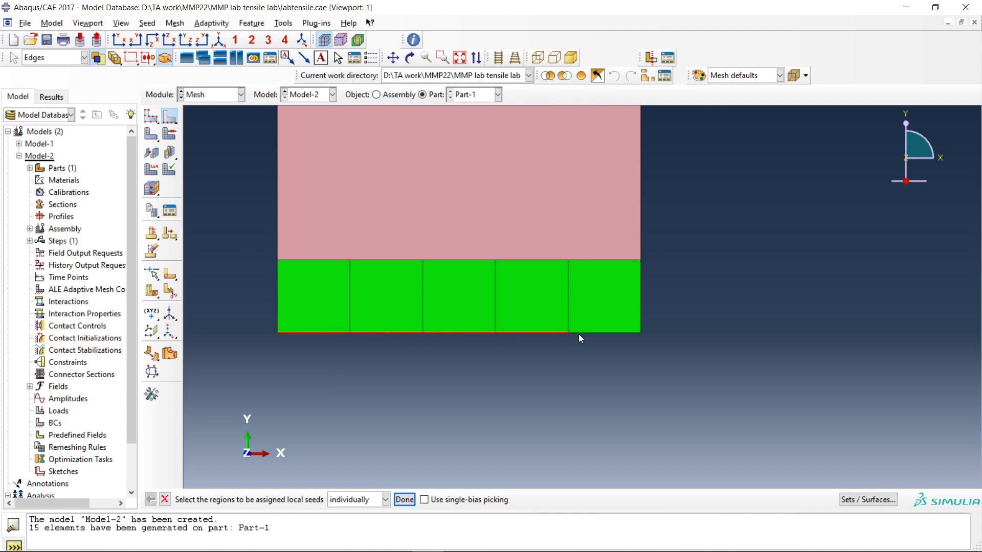
left_click(404, 500)
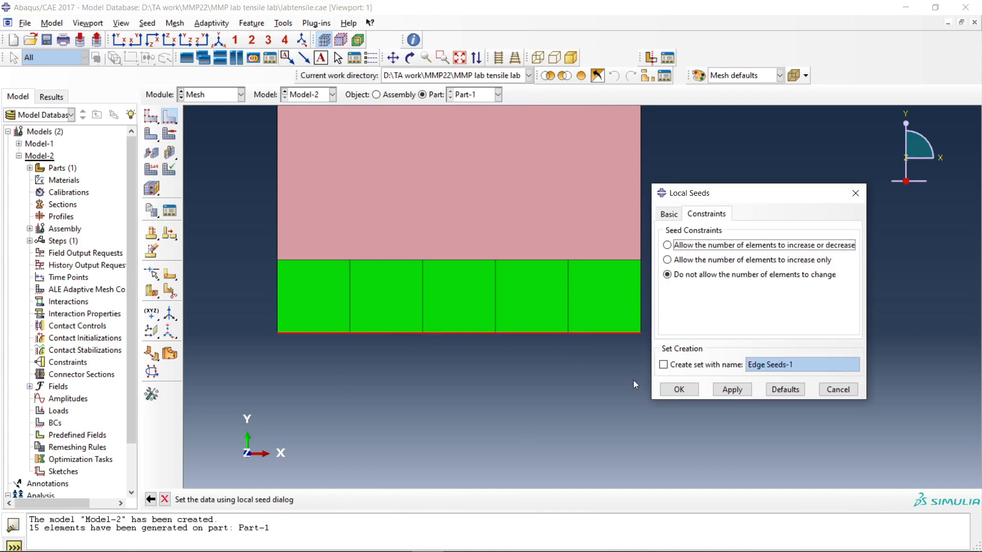
left_click(668, 214)
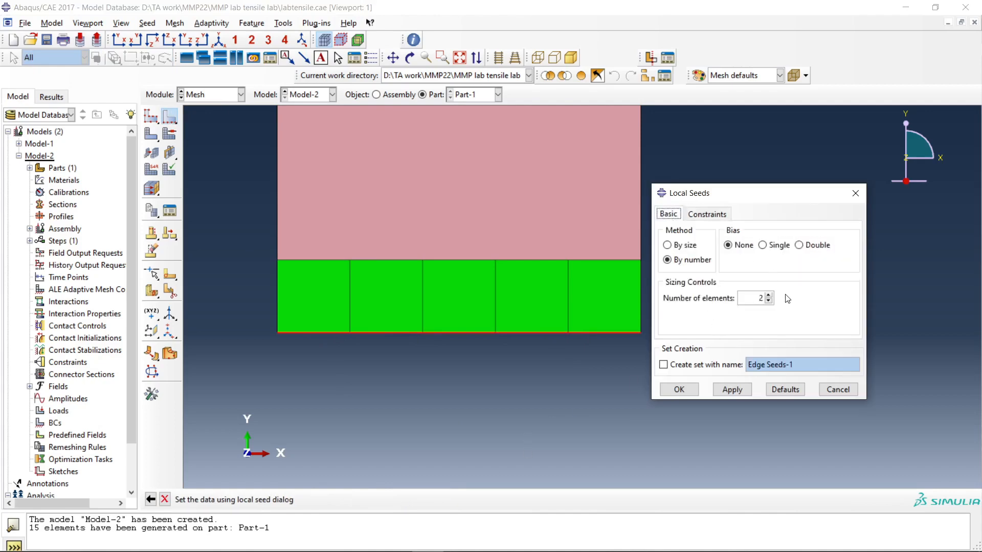
left_click(674, 391)
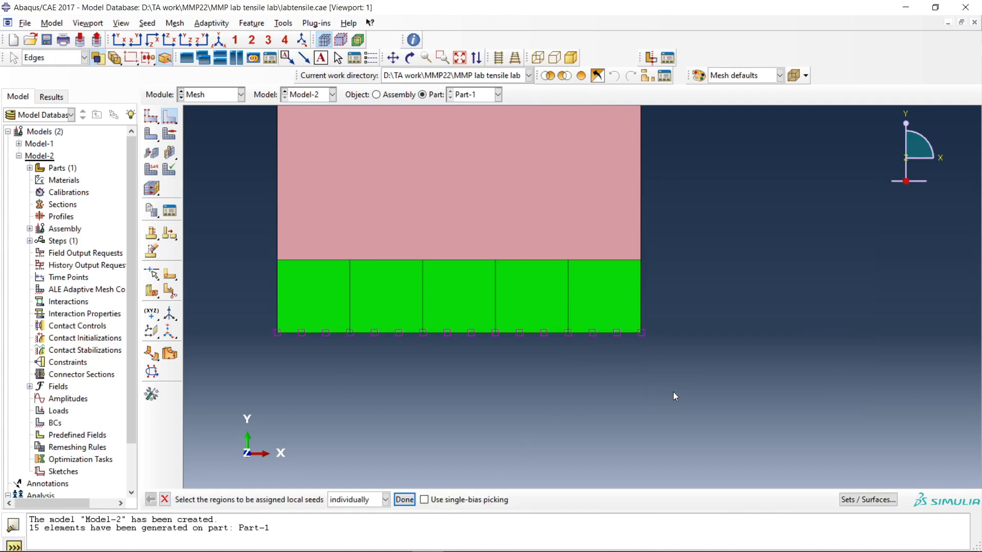
Step: Seed the top, side and dividing edges of the five squares with 1 element each and no bias
left_click(164, 117)
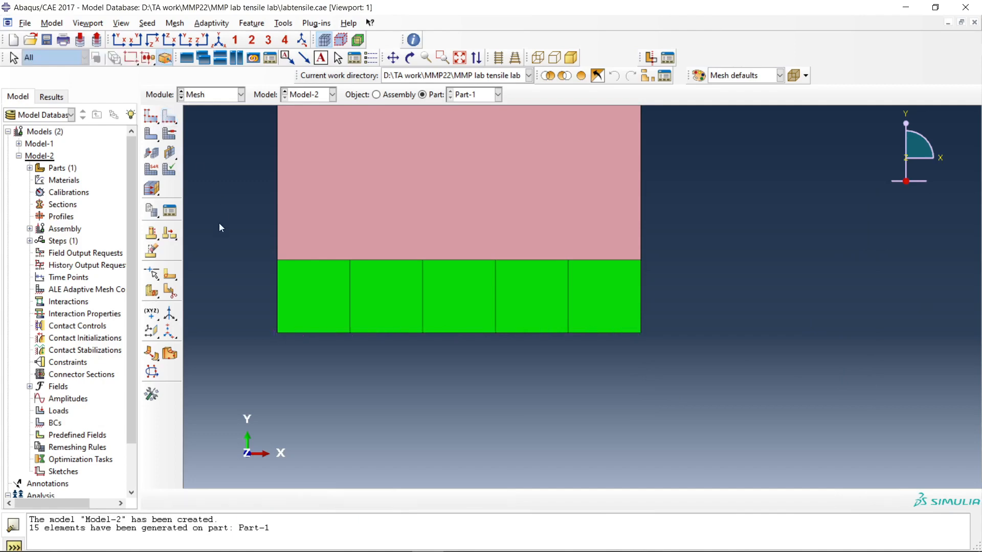
left_click(170, 117)
left_click_drag(207, 187, 684, 278)
left_click(404, 500)
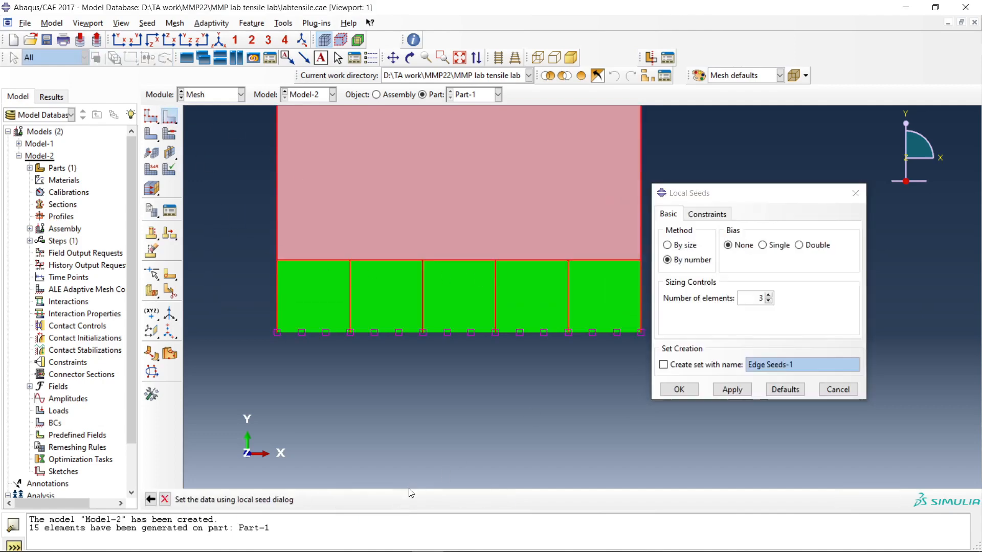
left_click(768, 301)
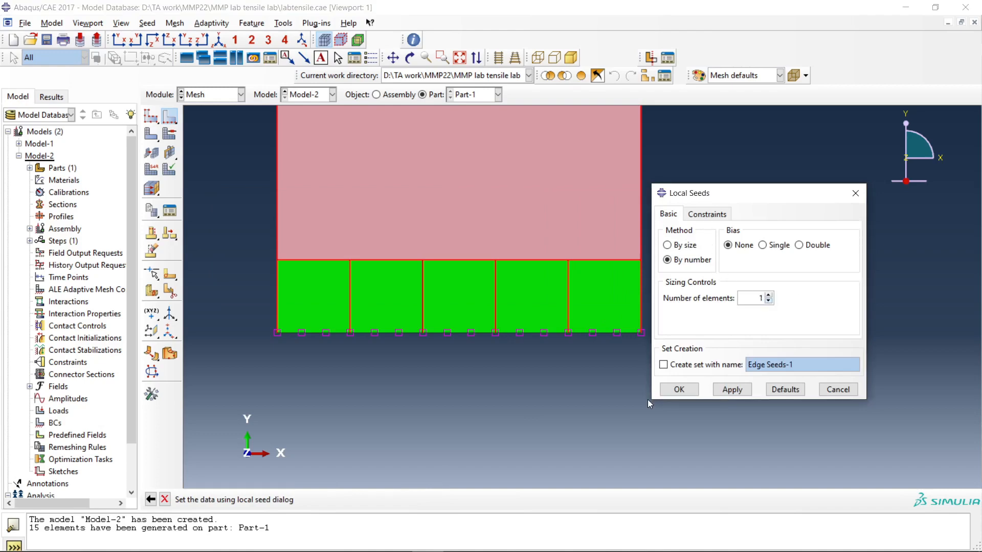
left_click(663, 391)
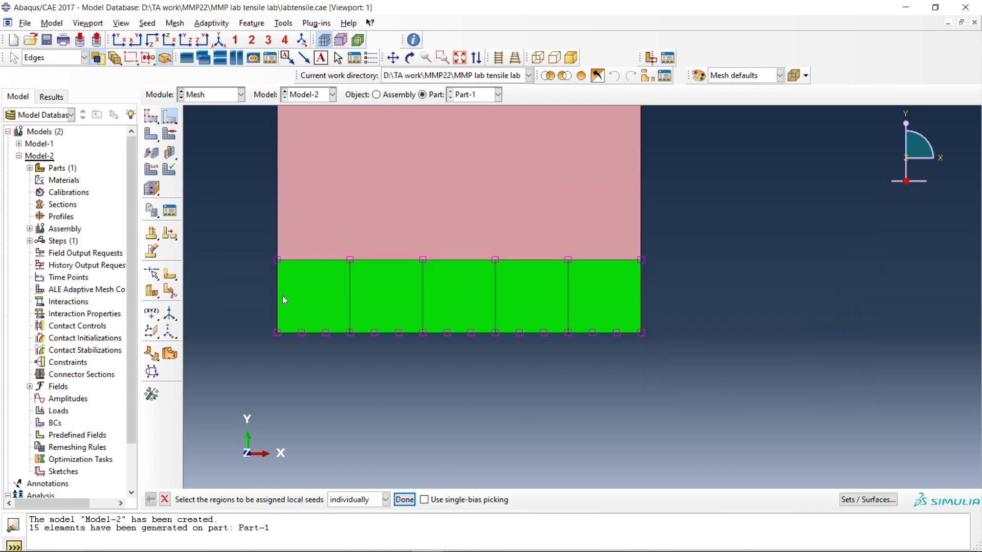
Step: Reapply quad-dominated, Structured mesh controls to the five squares along the bottom
left_click(171, 136)
left_click_drag(324, 291, 612, 310)
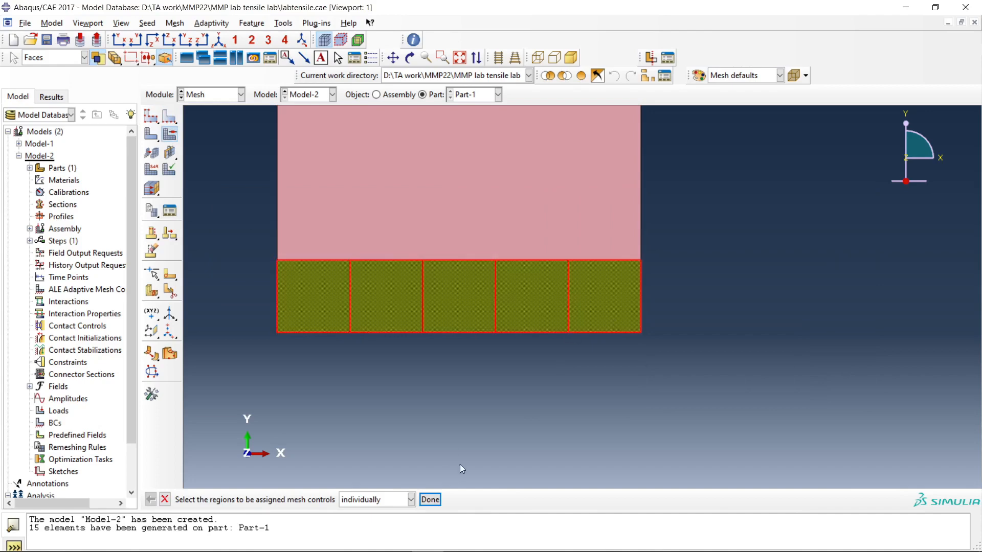
left_click(430, 500)
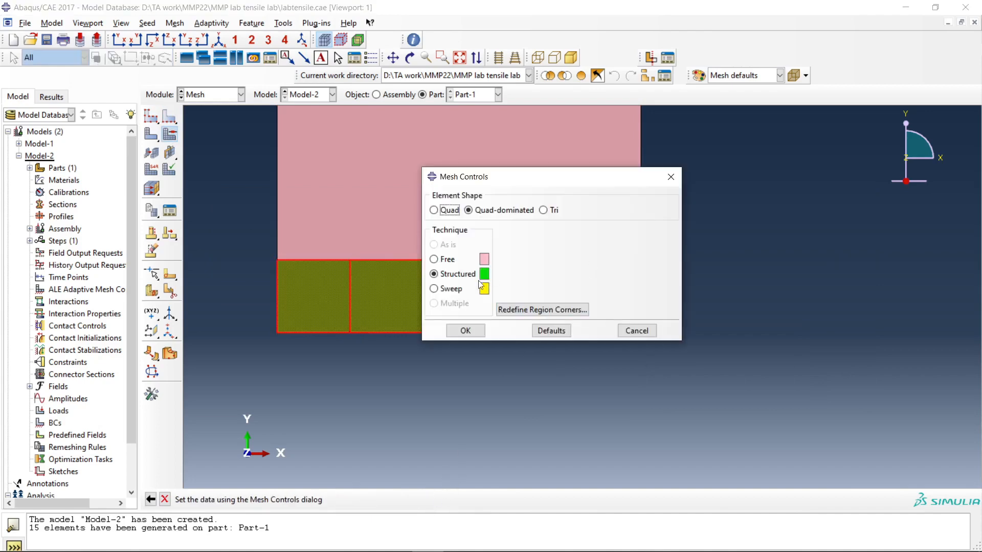
left_click(465, 330)
Step: Generate the mesh on the five reseeded squares along the bottom of the part
left_click(151, 135)
left_click_drag(295, 286, 575, 321)
left_click(297, 500)
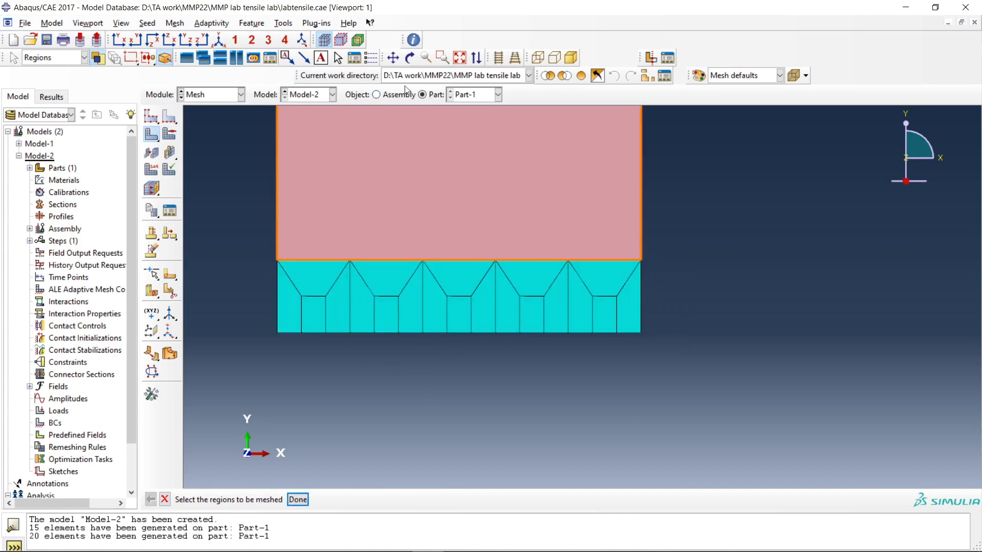
left_click(393, 57)
left_click_drag(370, 133, 440, 219)
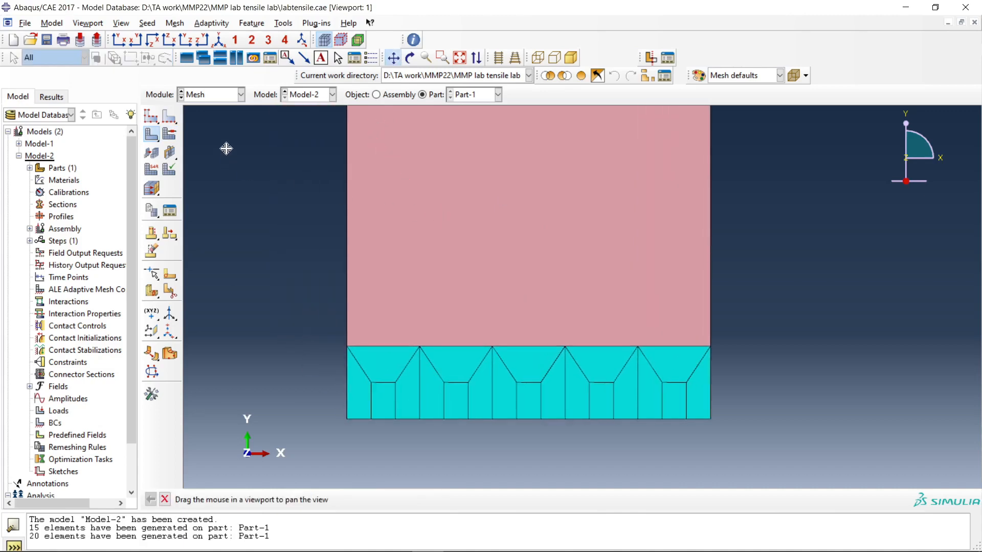
Step: Delete the partitioned square part Part-1 from Model-2
left_click(211, 98)
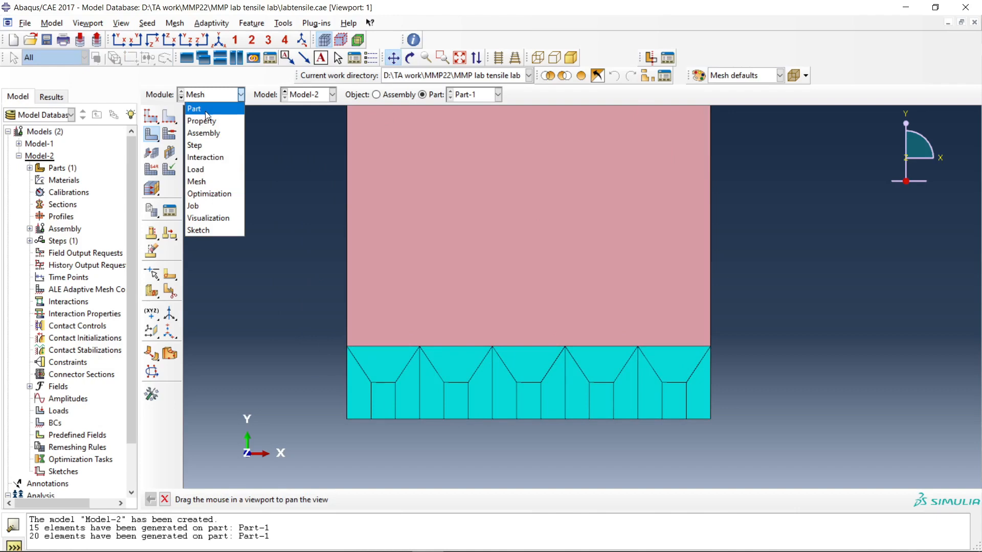
left_click(206, 111)
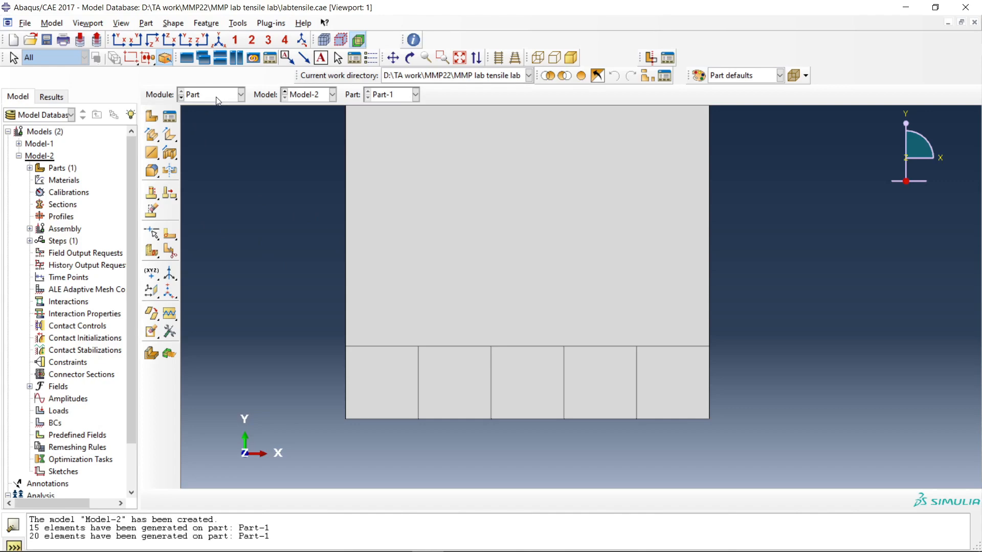
left_click(169, 116)
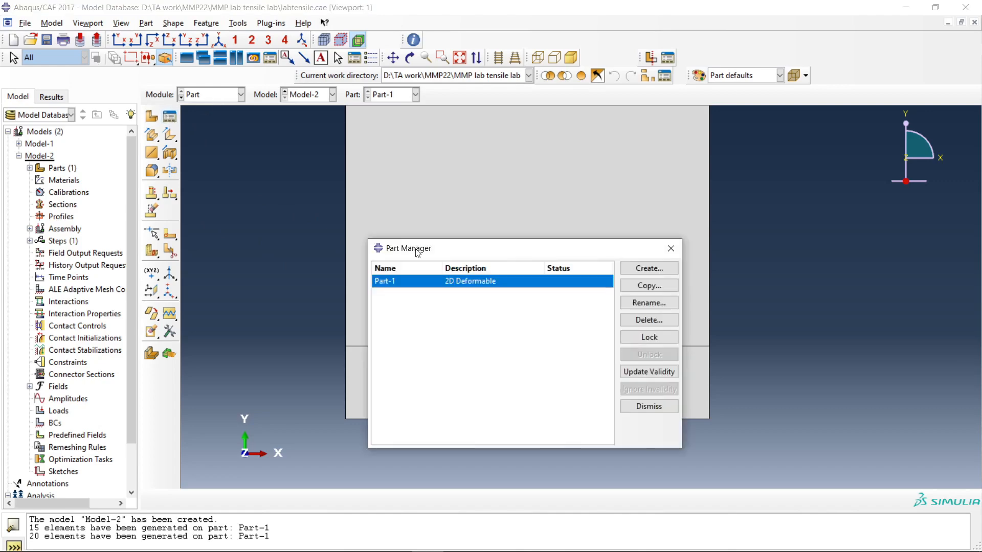
left_click_drag(502, 251, 314, 218)
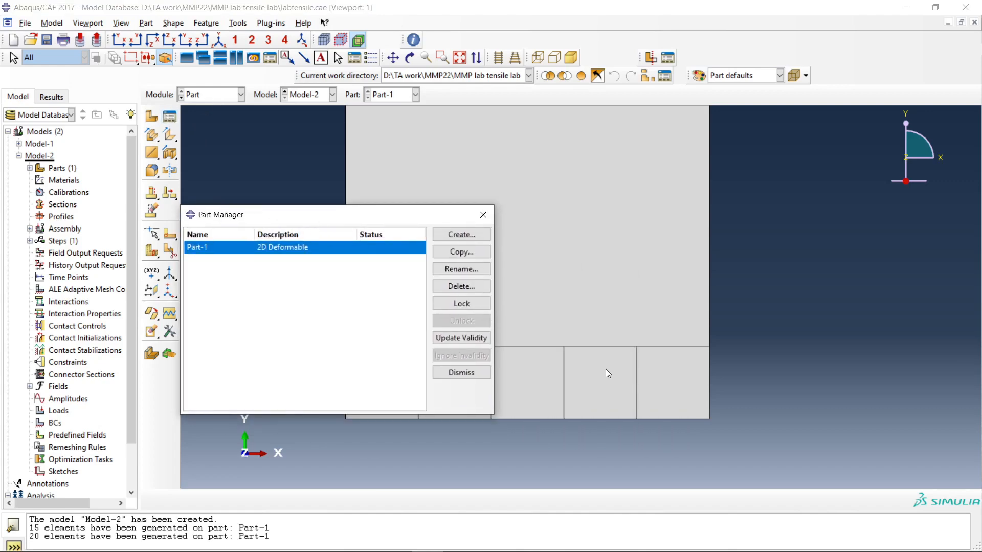
left_click(446, 288)
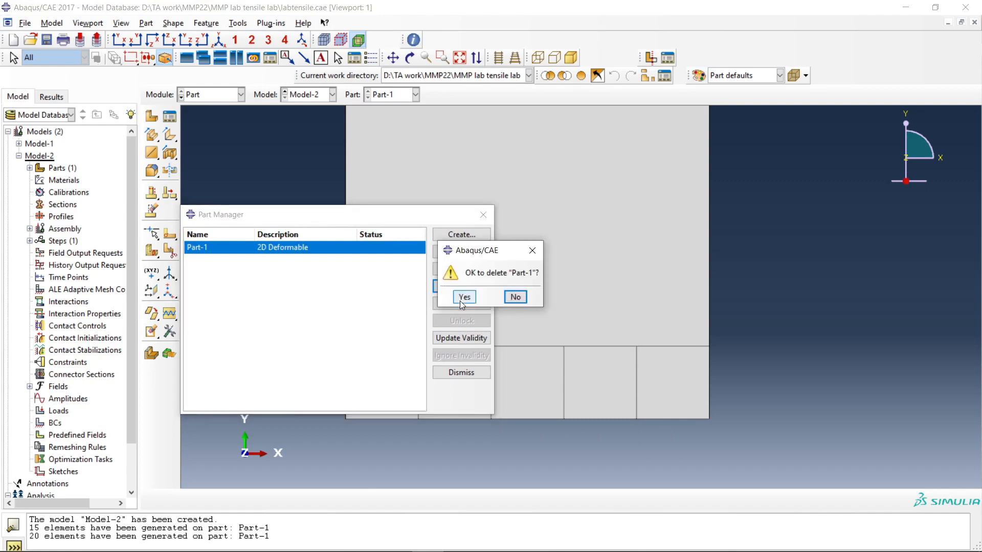
left_click(464, 297)
Step: Create a 2D planar deformable shell part named Part-1 with an approximate size of 200
left_click(461, 235)
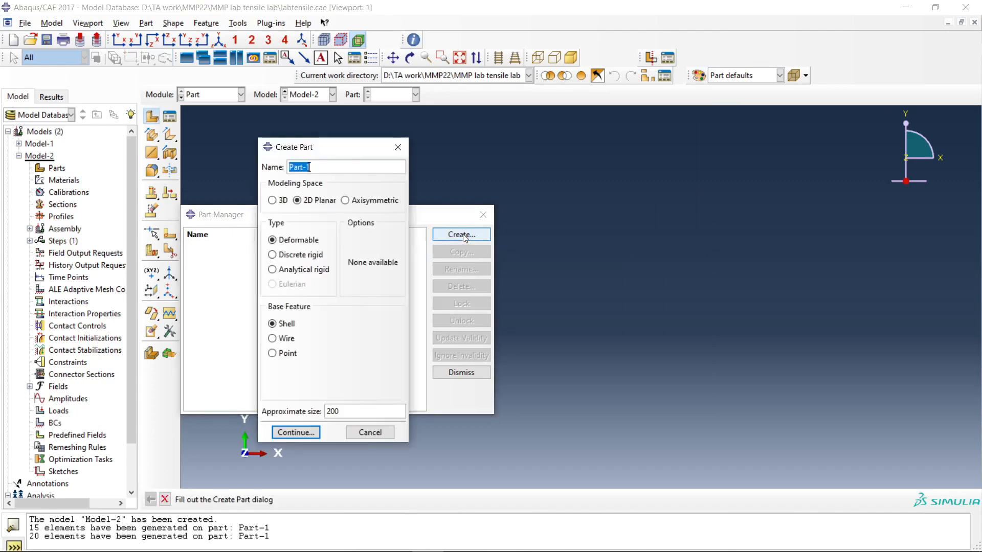
left_click(296, 433)
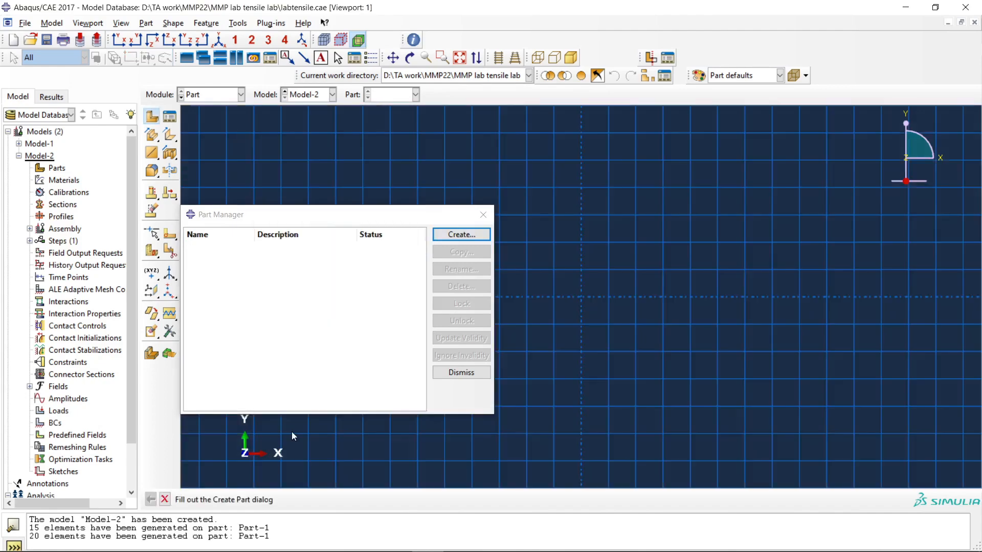
left_click_drag(368, 213, 265, 253)
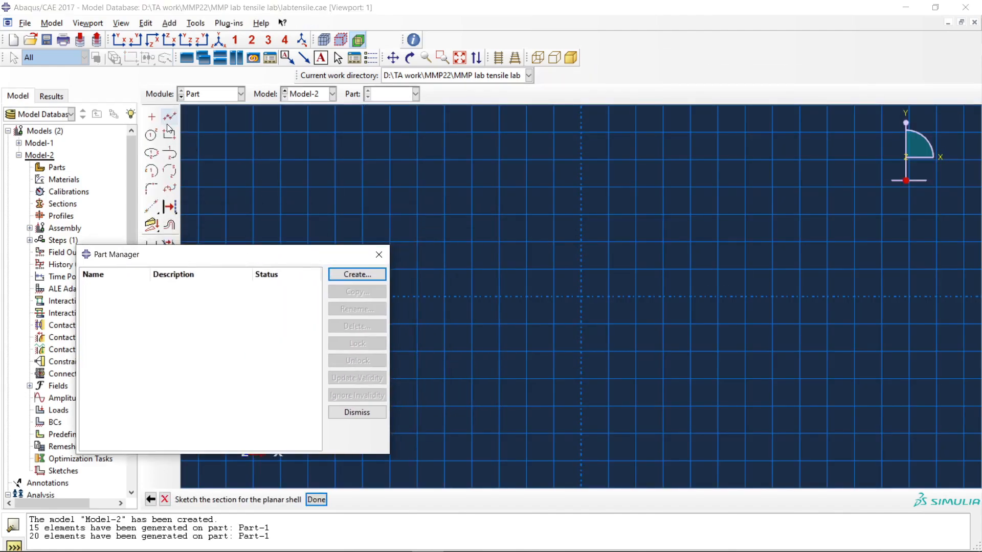
Step: Sketch a square one grid cell in size with its lower-left corner at the origin and finish the shell section
left_click(170, 134)
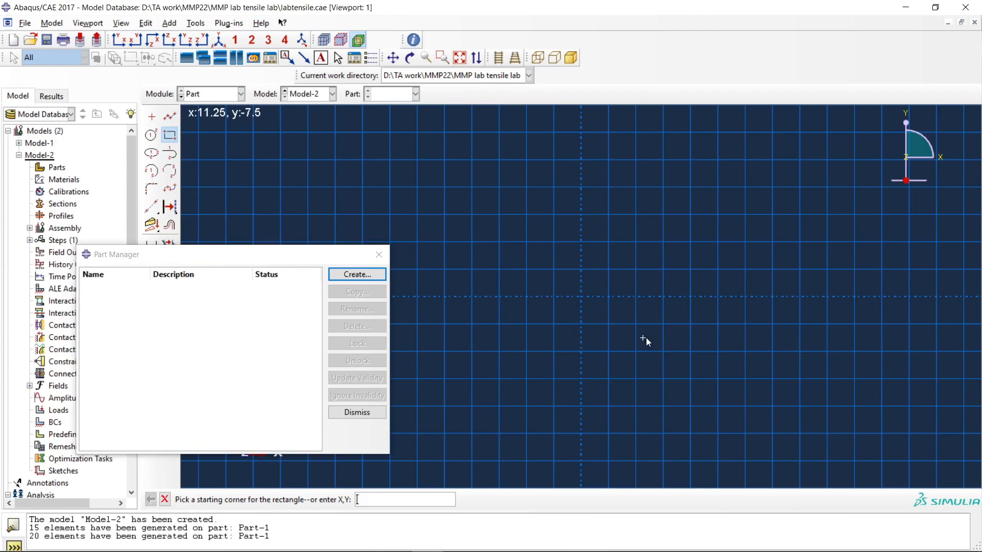
left_click(582, 296)
left_click(608, 269)
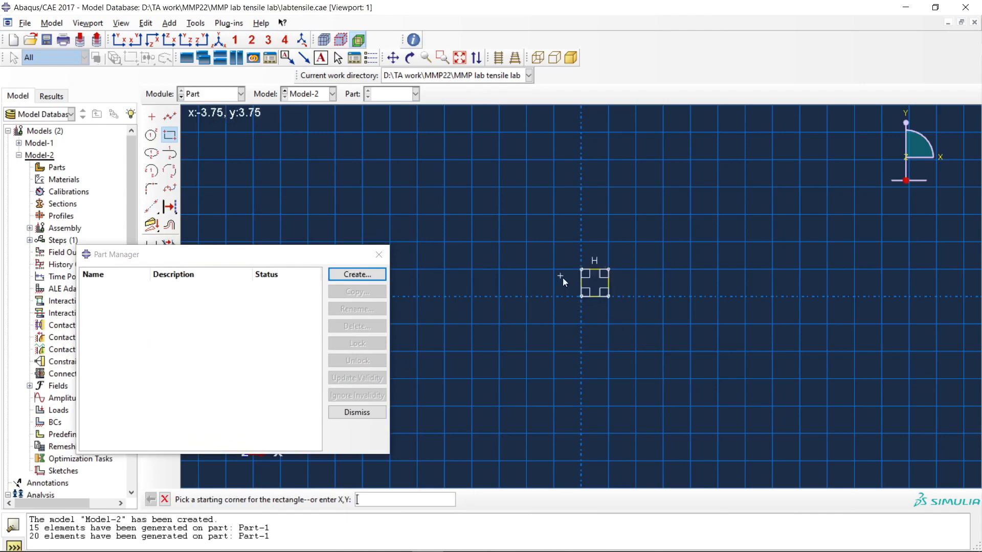
left_click(378, 255)
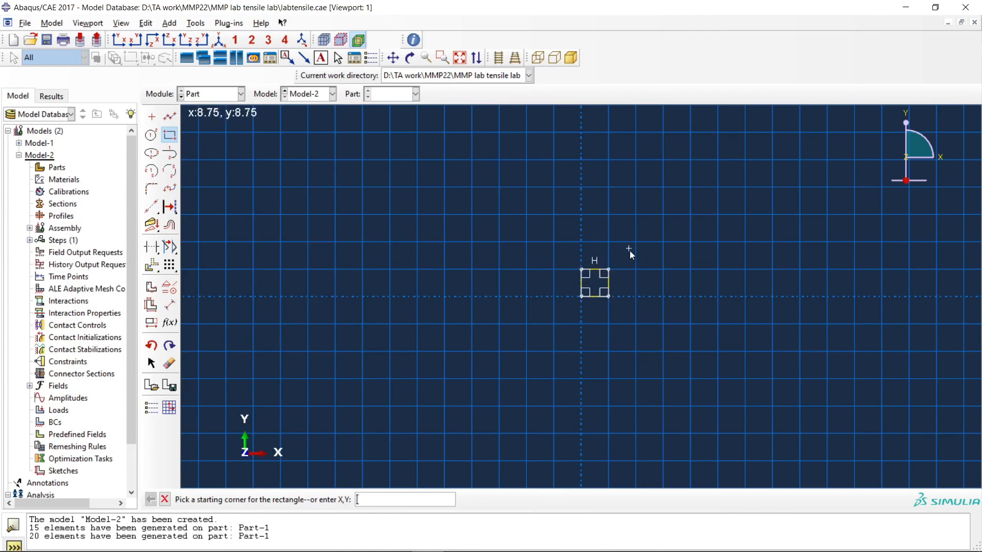
left_click(165, 500)
left_click(316, 499)
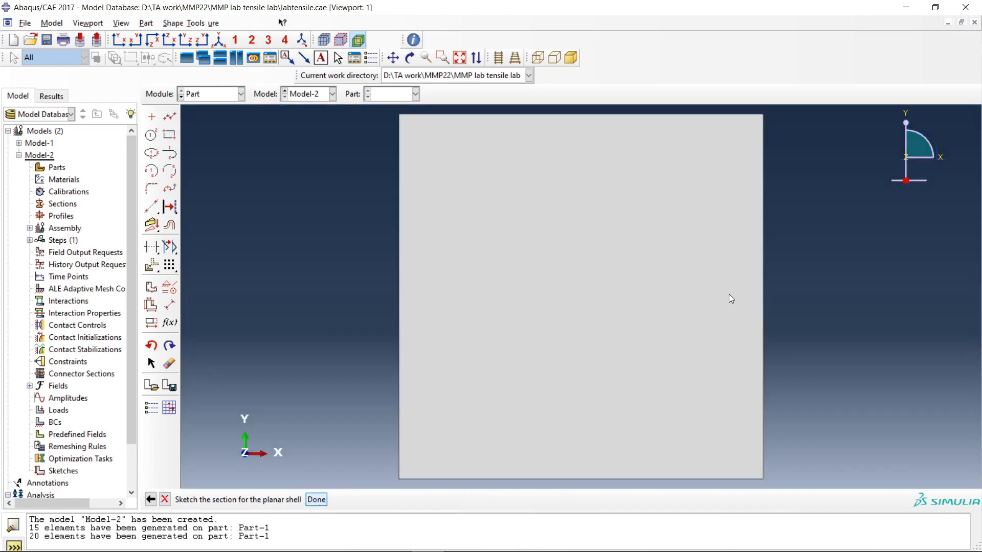
Step: Seed all four edges of the square by number with 1 element each, no bias, and no change in element number allowed
left_click(213, 95)
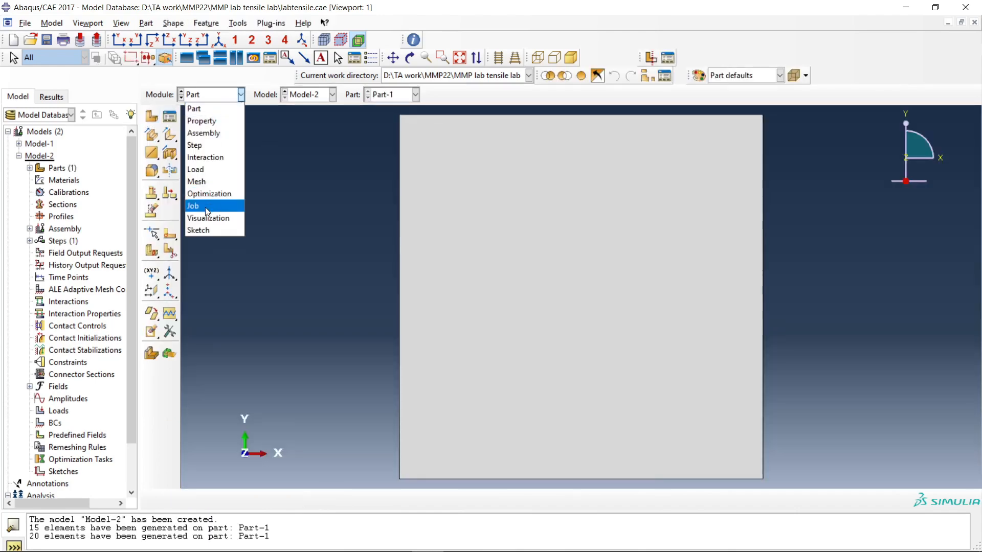
left_click(205, 182)
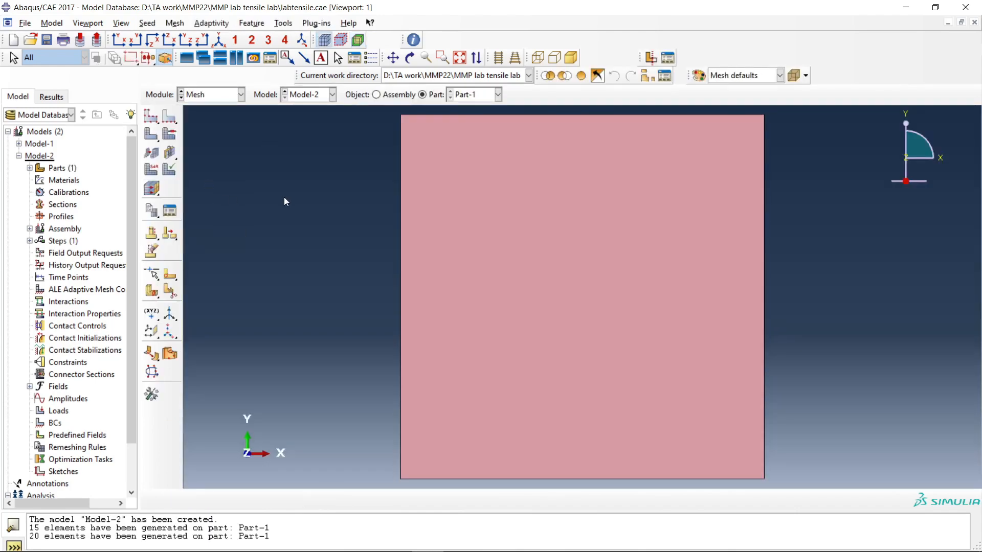
left_click(169, 117)
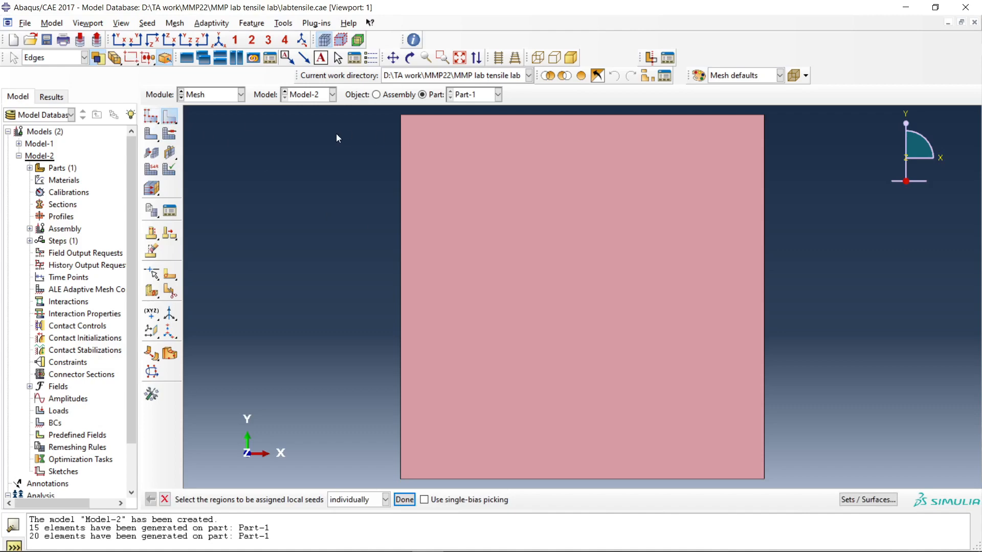
left_click_drag(336, 133, 805, 408)
left_click_drag(388, 109, 837, 488)
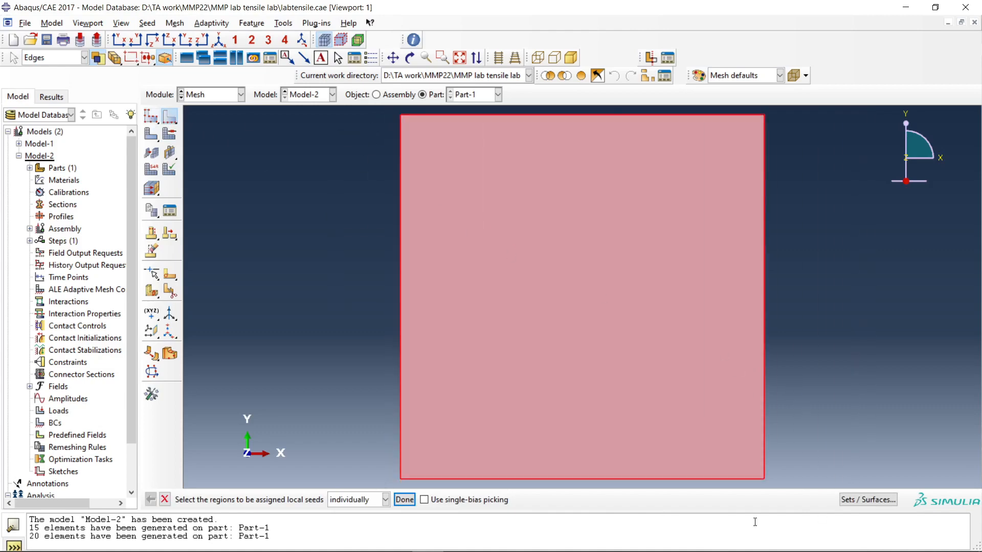
left_click(386, 500)
left_click(402, 499)
left_click(405, 501)
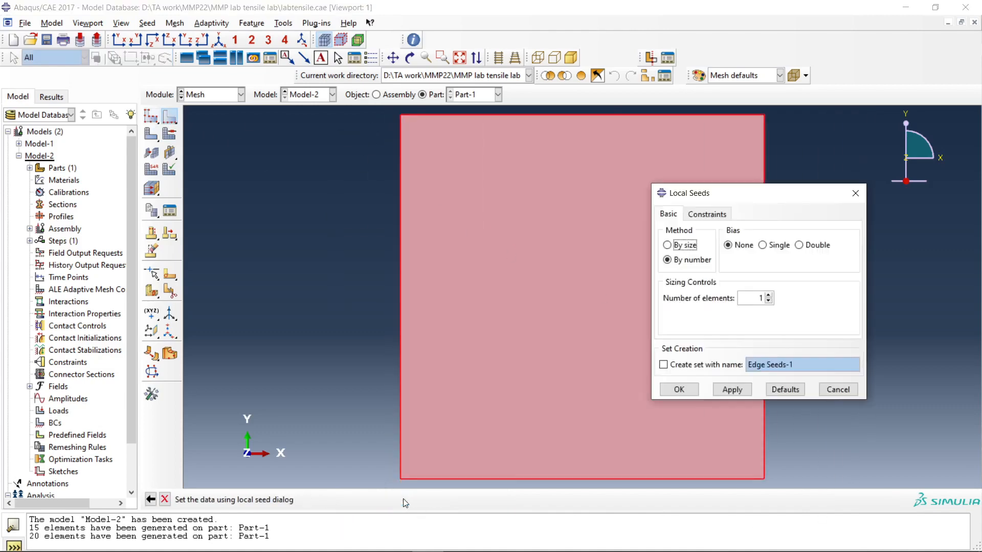
left_click(707, 214)
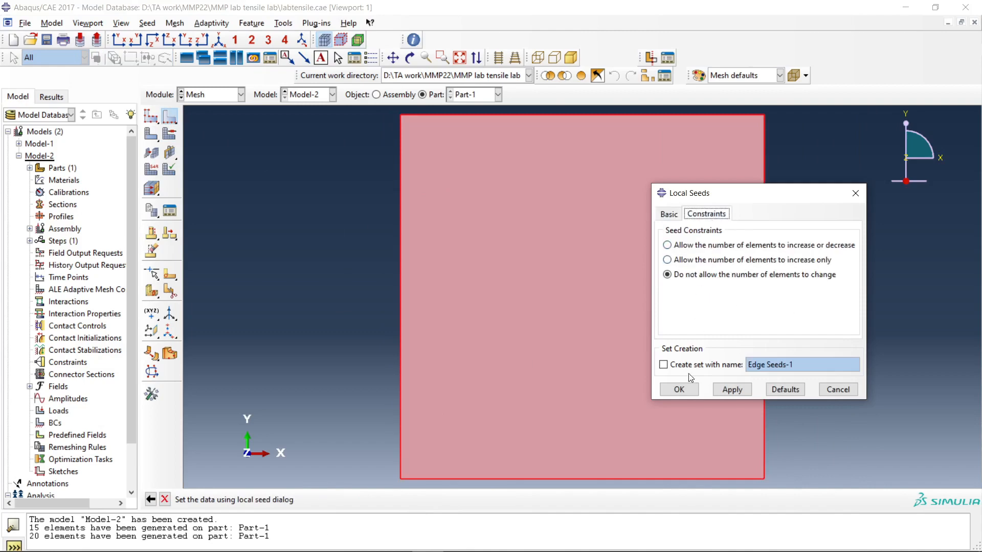
left_click(679, 389)
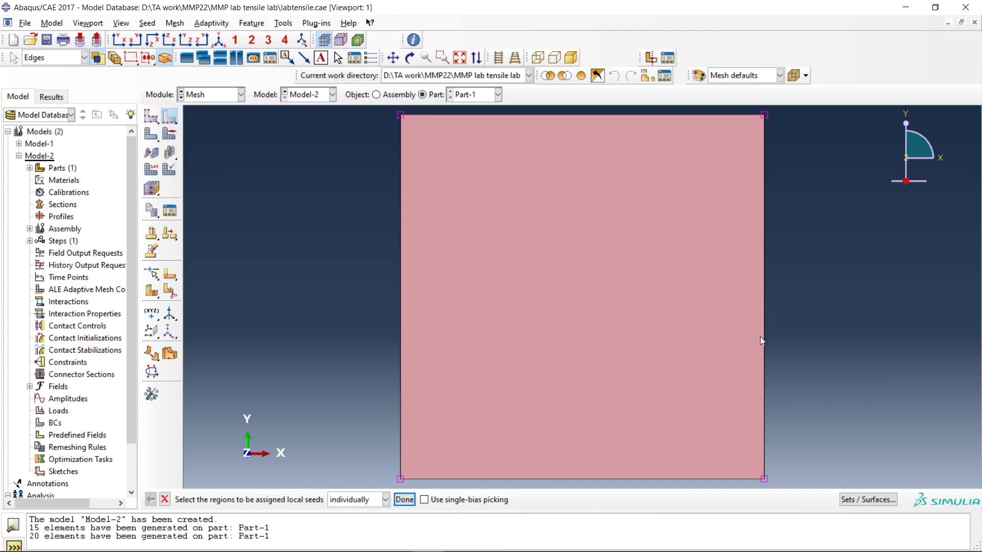
Step: Seed the right and bottom edges of the square by number with 2 elements each and no bias
left_click(665, 449)
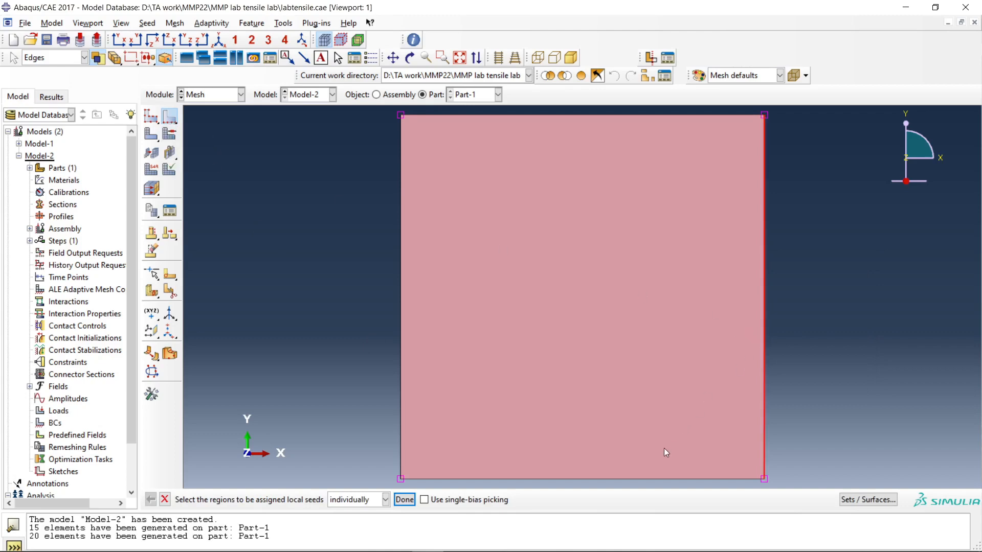
left_click(622, 479, "shift")
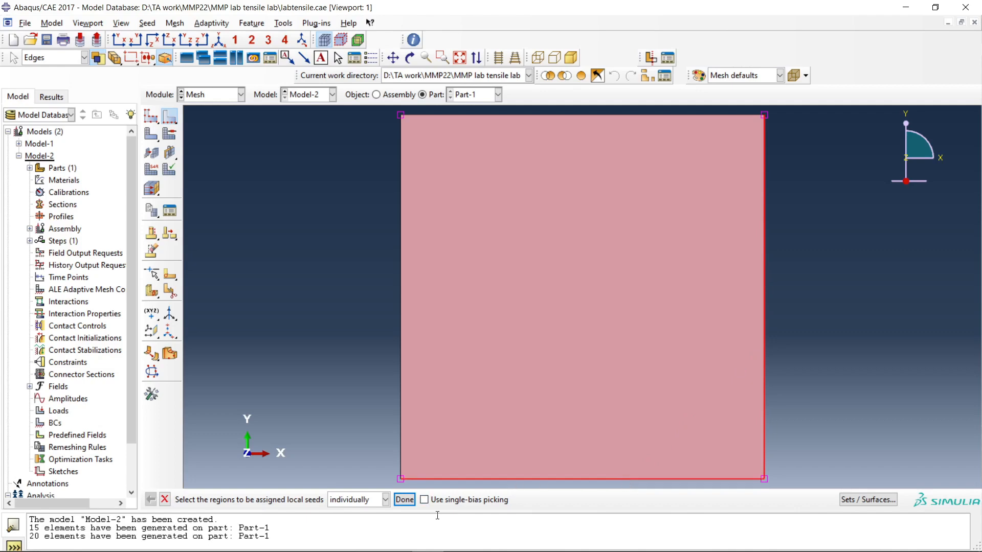
left_click(404, 500)
left_click(667, 214)
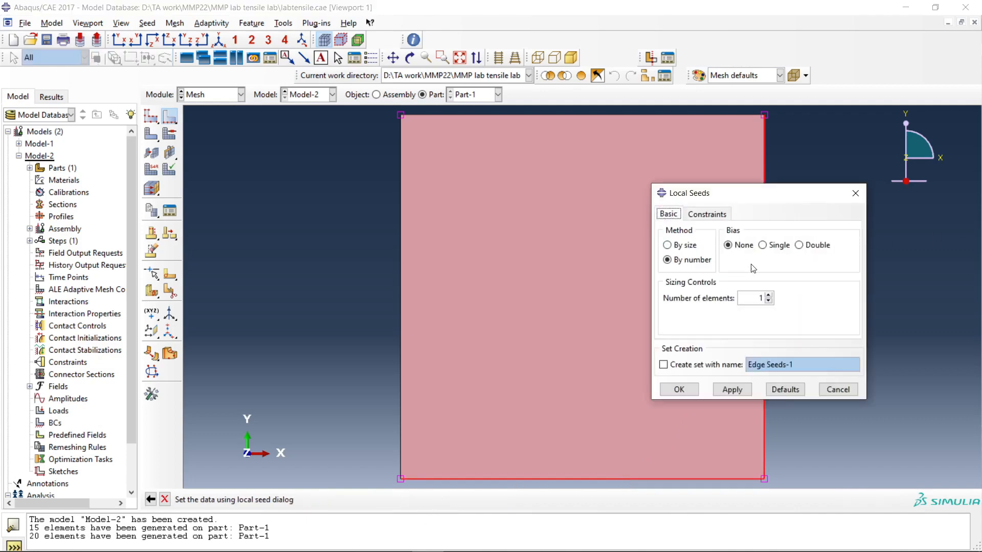
left_click(678, 390)
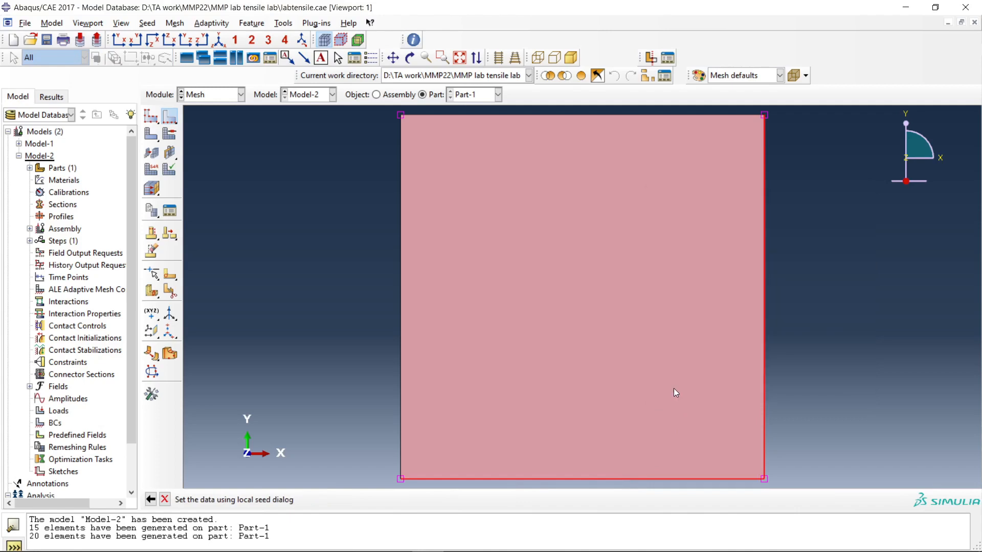
Step: Assign quad-dominated, Structured mesh controls to the square and generate the part mesh
left_click(169, 134)
left_click(448, 275)
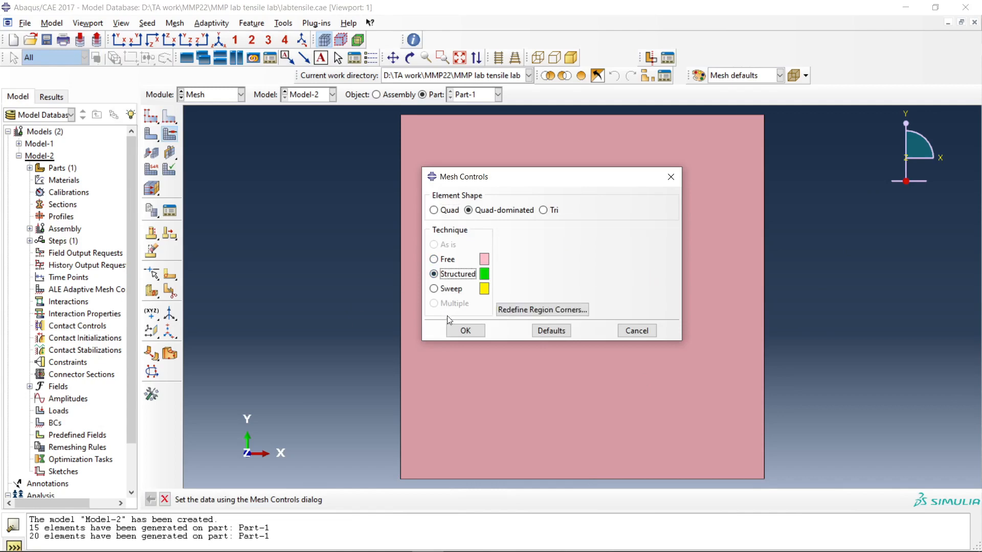
left_click(460, 331)
left_click(154, 136)
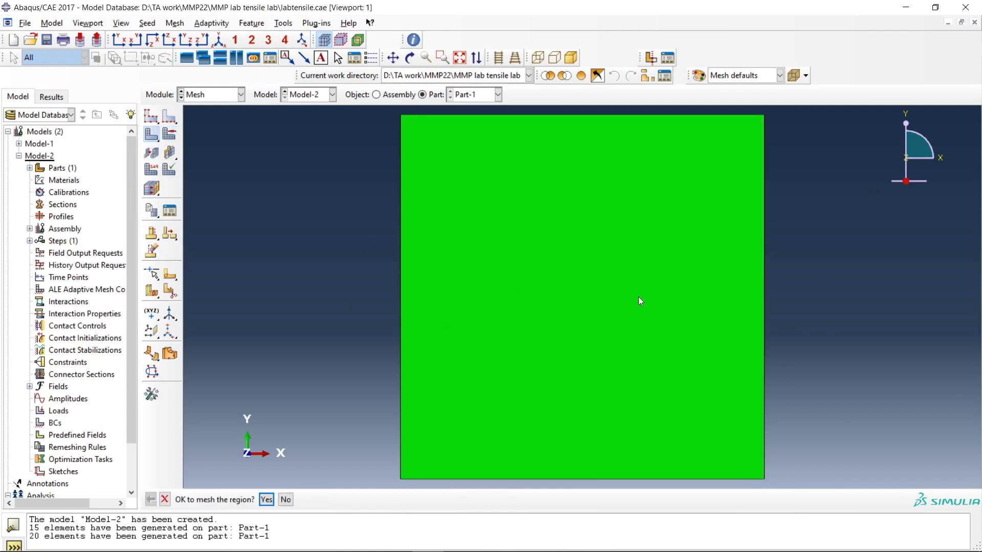
left_click(266, 499)
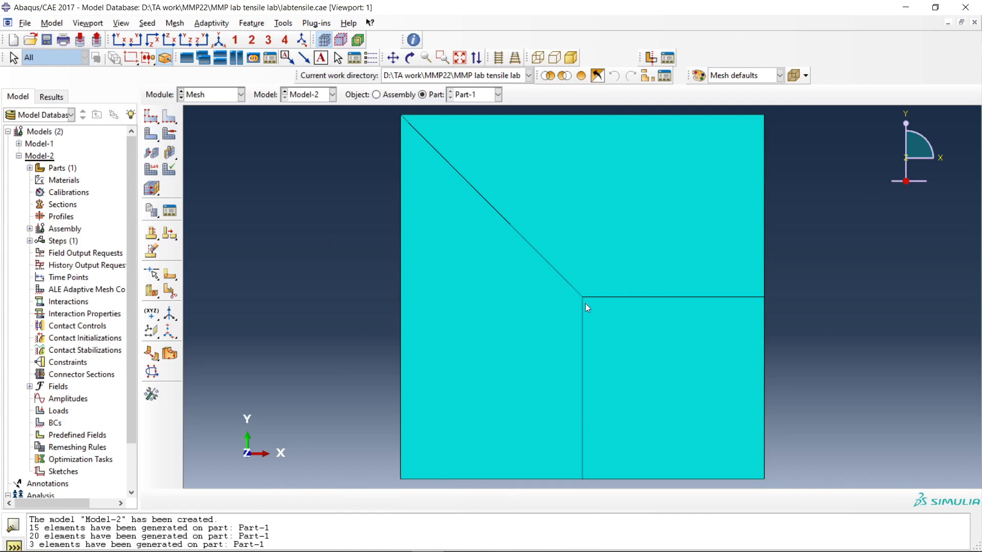
Step: Create a mesh part named Part-1-mesh-1 from the meshed square
left_click(178, 24)
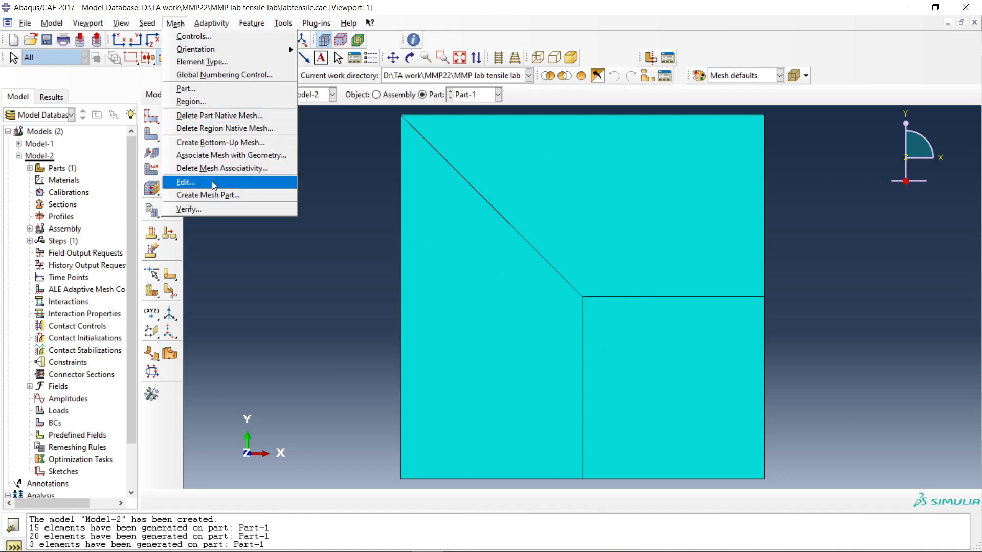
left_click(213, 199)
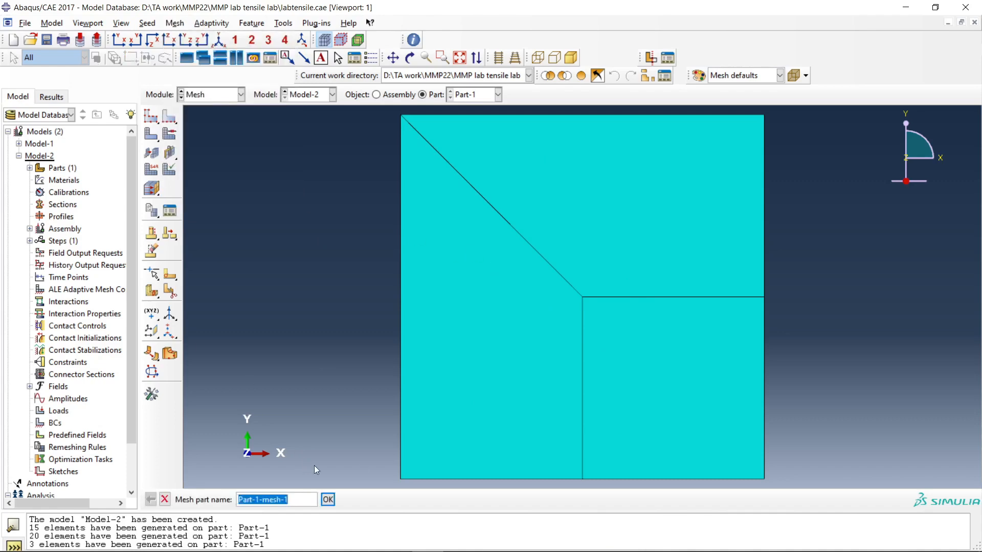
left_click(328, 500)
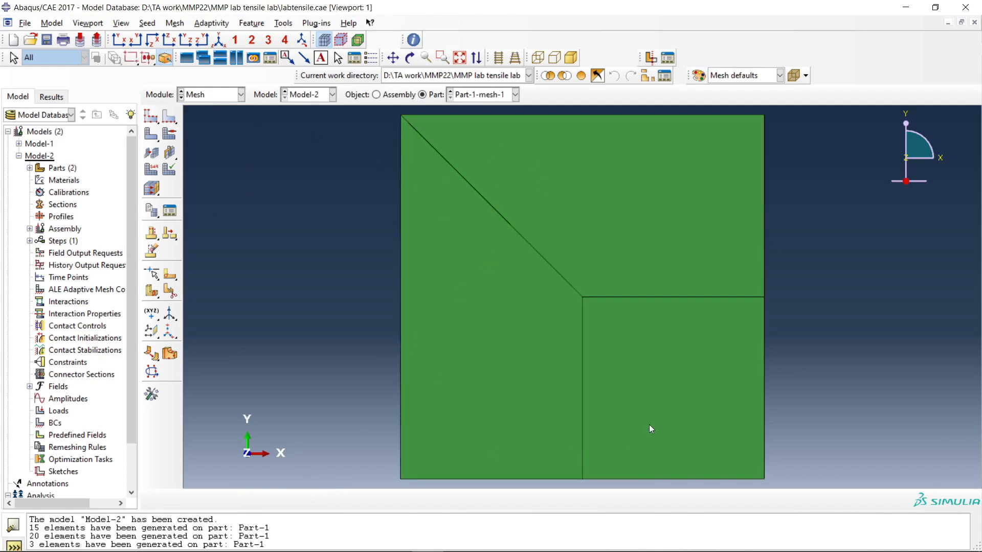
Step: Create an assembly instance of the mesh part Part-1-mesh-1 in Model-2
left_click(202, 95)
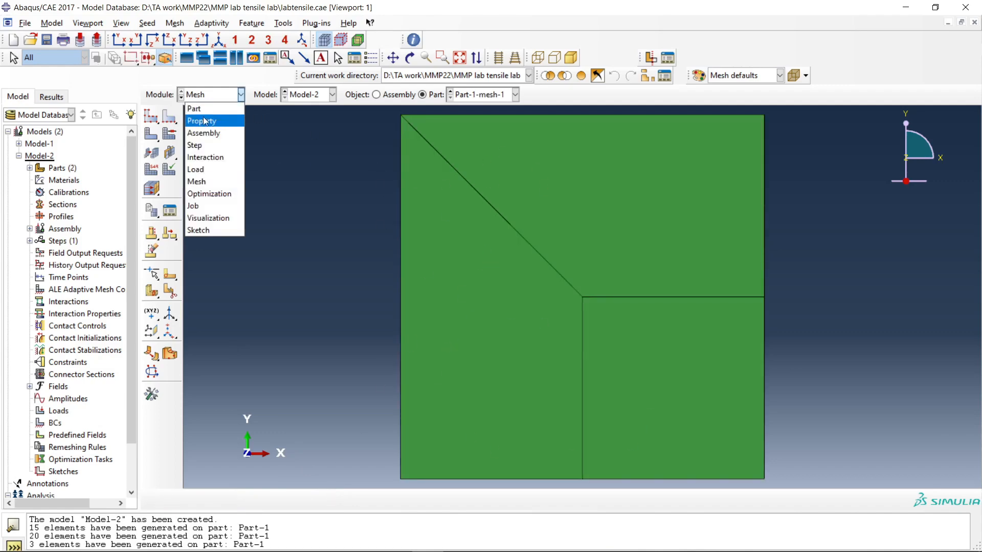
left_click(201, 109)
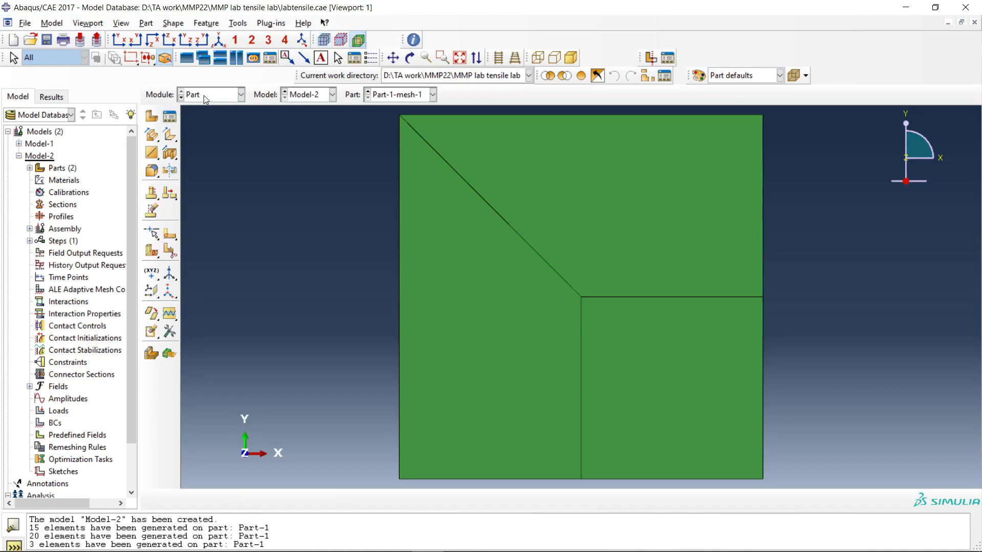
left_click(203, 95)
left_click(207, 119)
left_click(205, 95)
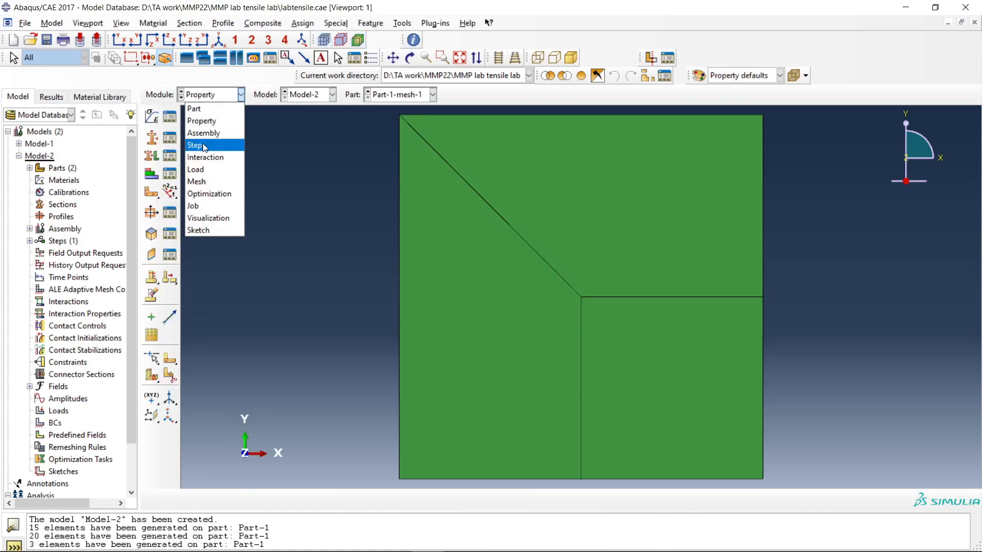
left_click(203, 135)
left_click(152, 116)
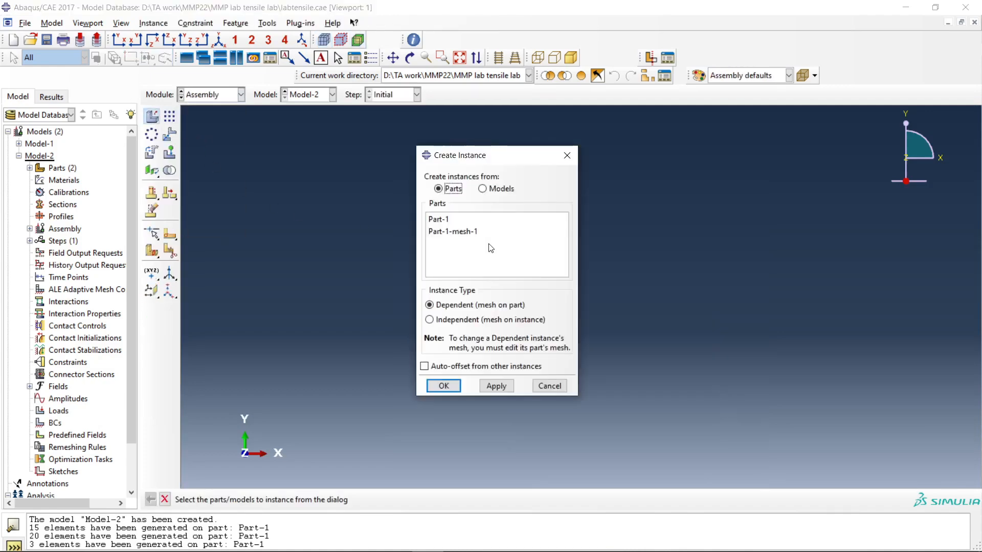
left_click(466, 233)
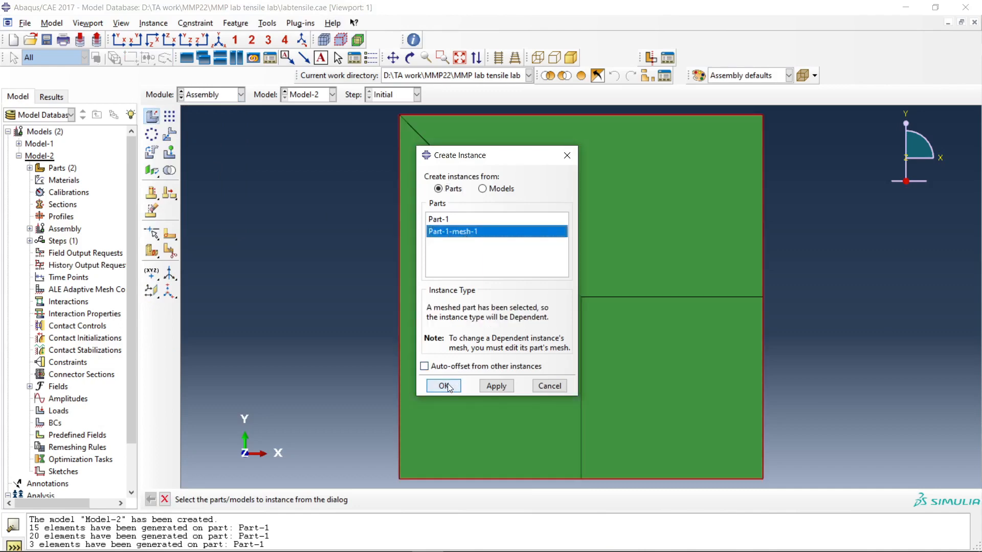
left_click(450, 220)
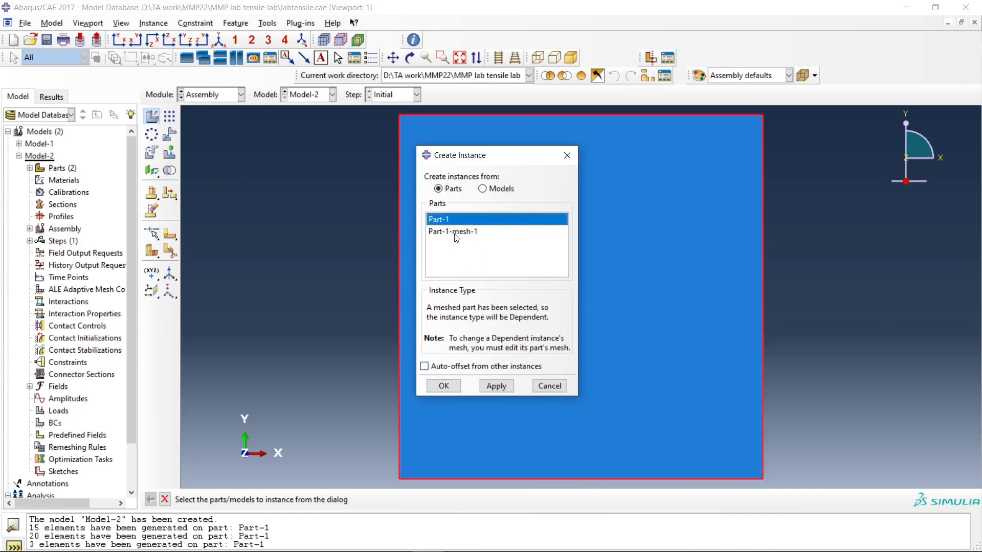
left_click(456, 235)
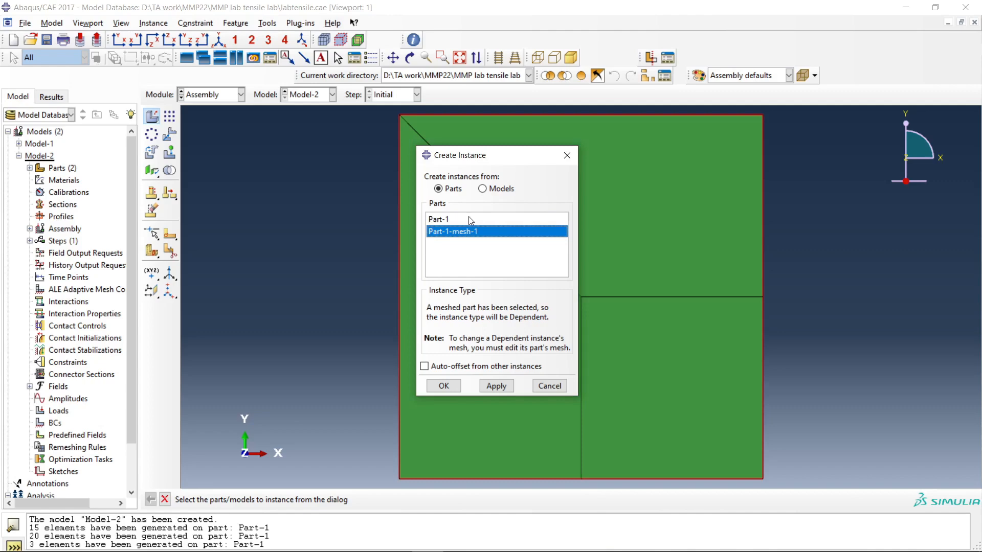
left_click(452, 220)
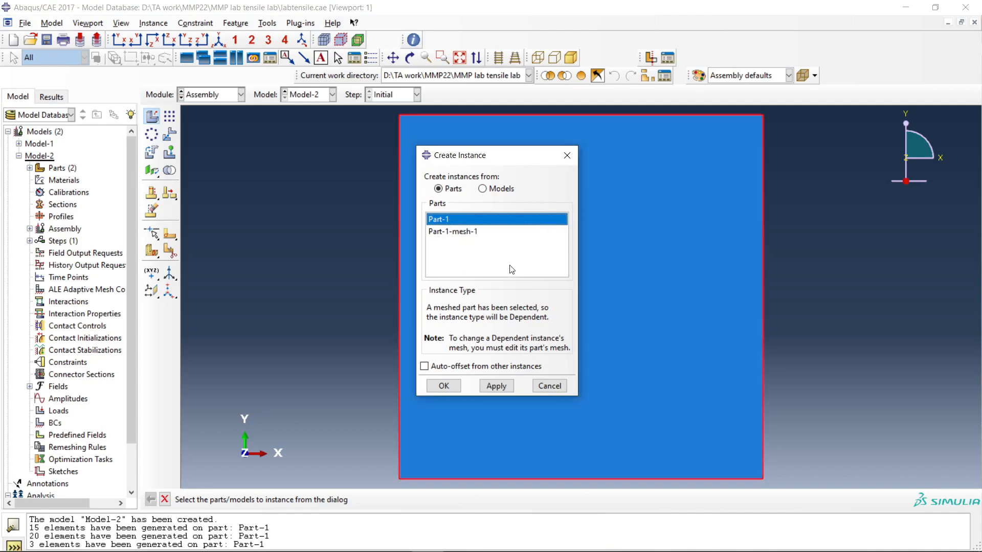
left_click(458, 232)
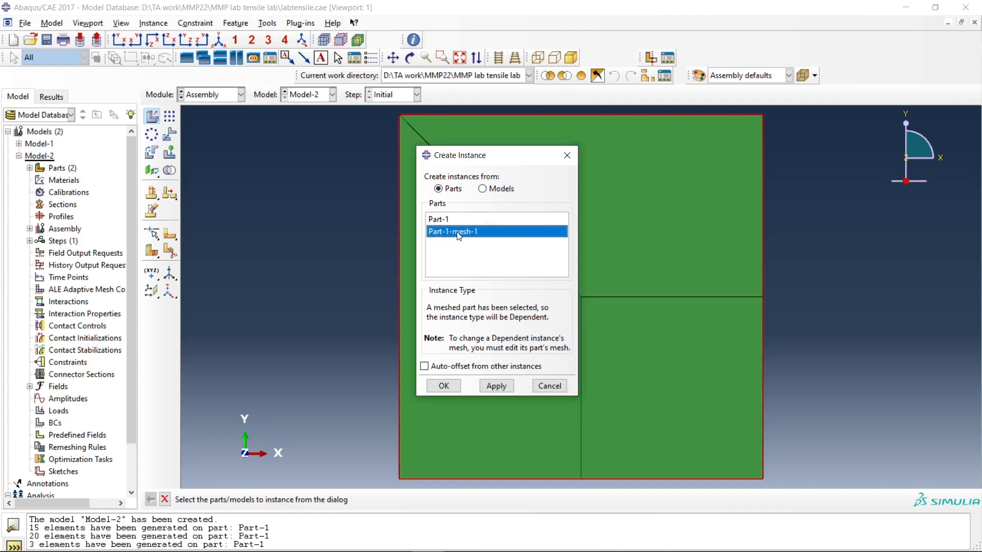
left_click_drag(500, 158, 317, 130)
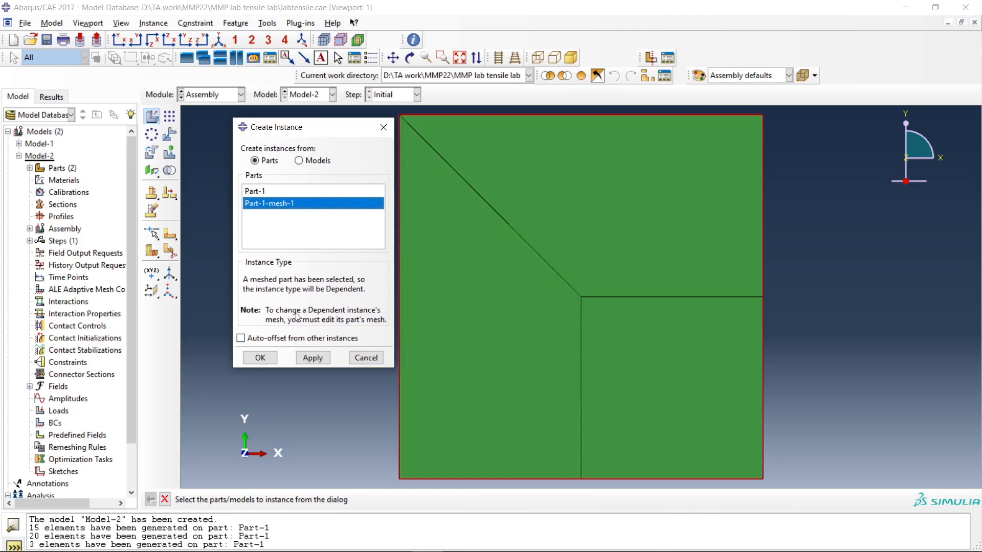
left_click(260, 358)
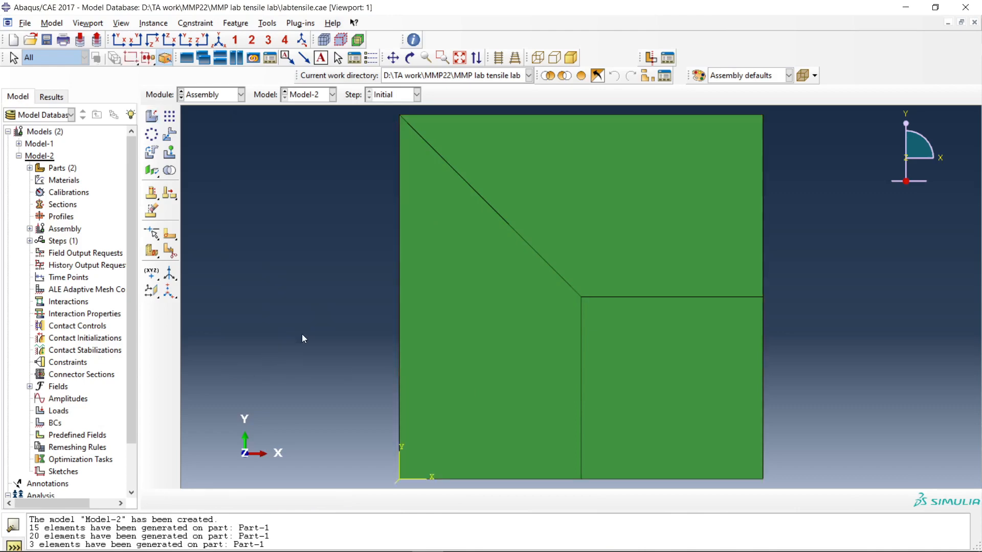
Step: Copy Part-1-mesh-1 as a part named "Part-1 mirror", compressing features and mirroring it about the Y-Z plane
scroll(515, 240, "down", 1)
scroll(513, 236, "down", 1)
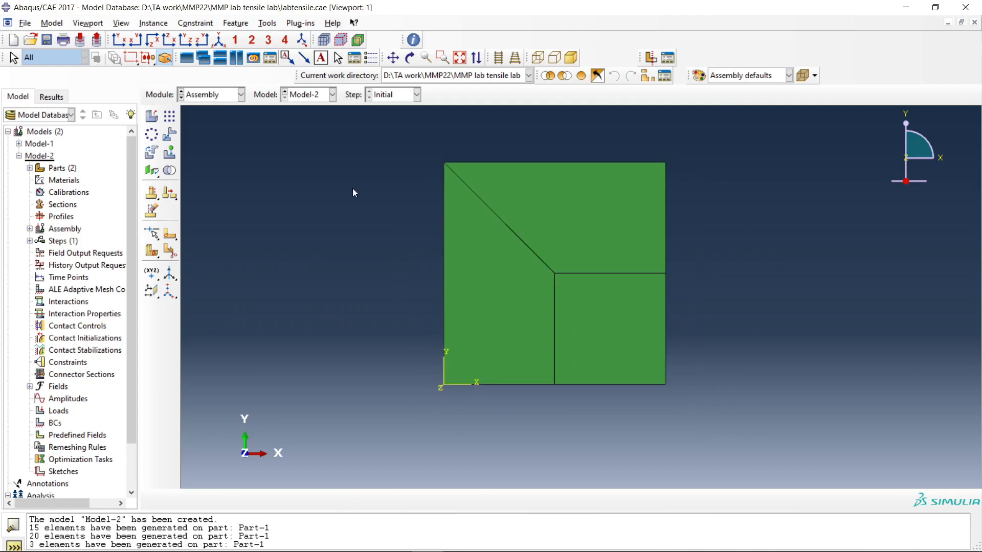
left_click(216, 96)
left_click(210, 111)
left_click(209, 97)
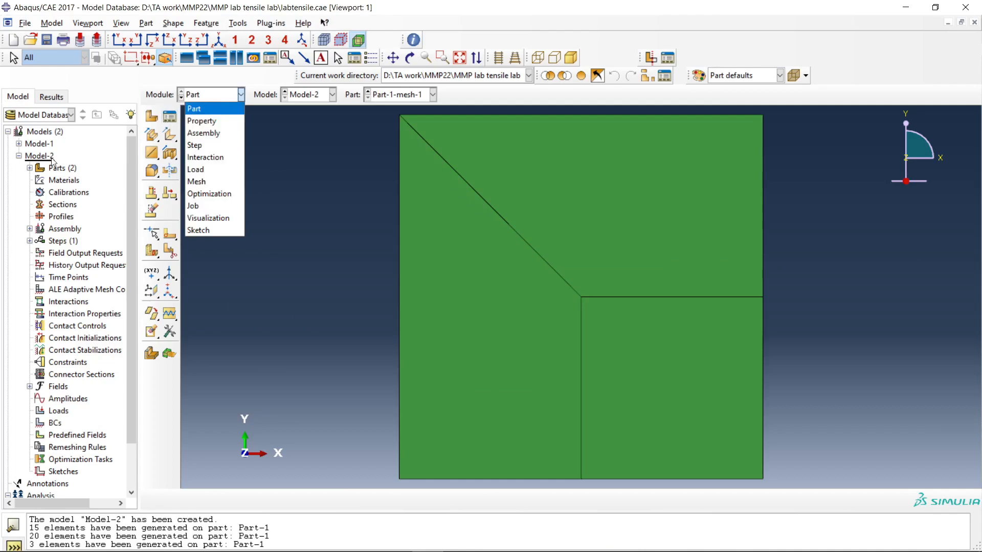
left_click(30, 169)
left_click(30, 170)
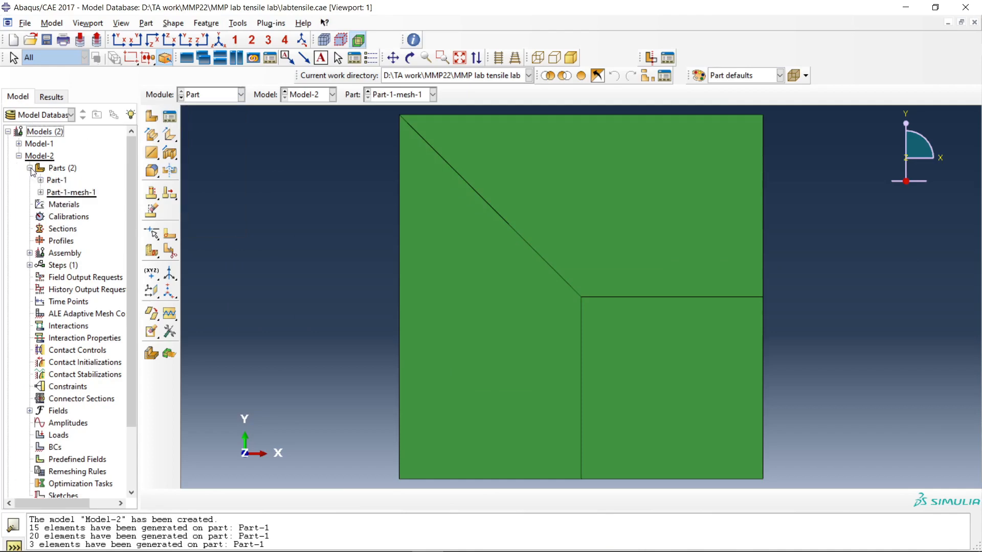
left_click(58, 194)
right_click(57, 194)
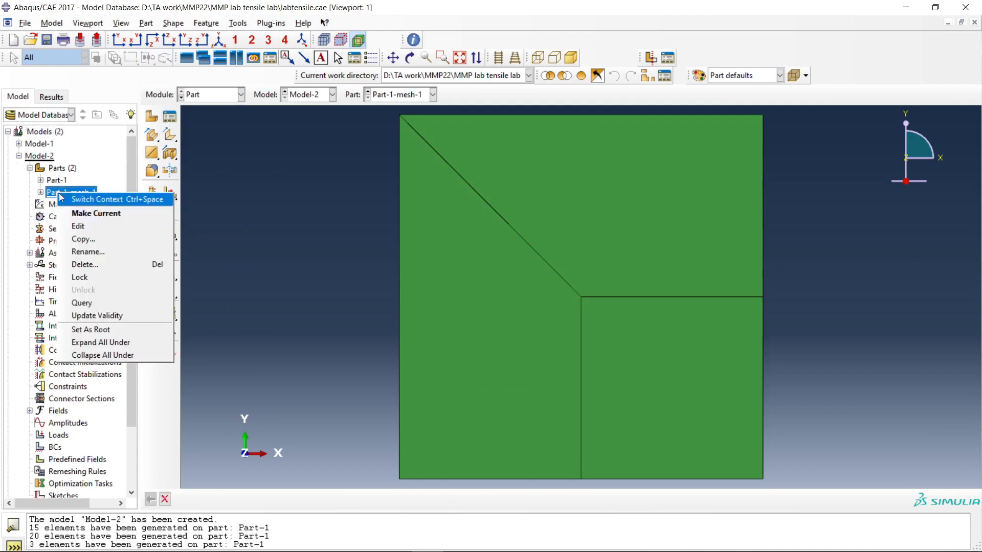
left_click(82, 239)
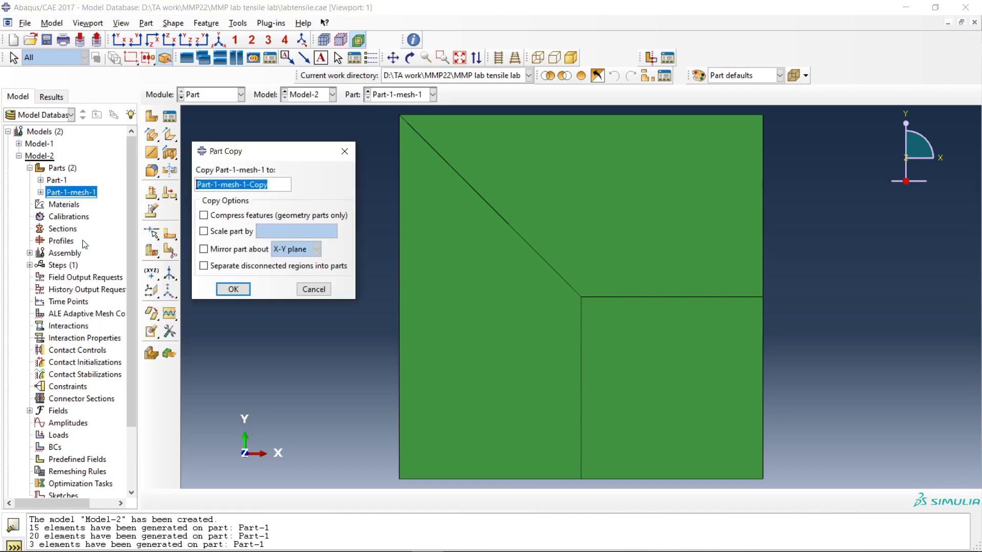
left_click(217, 216)
left_click(216, 250)
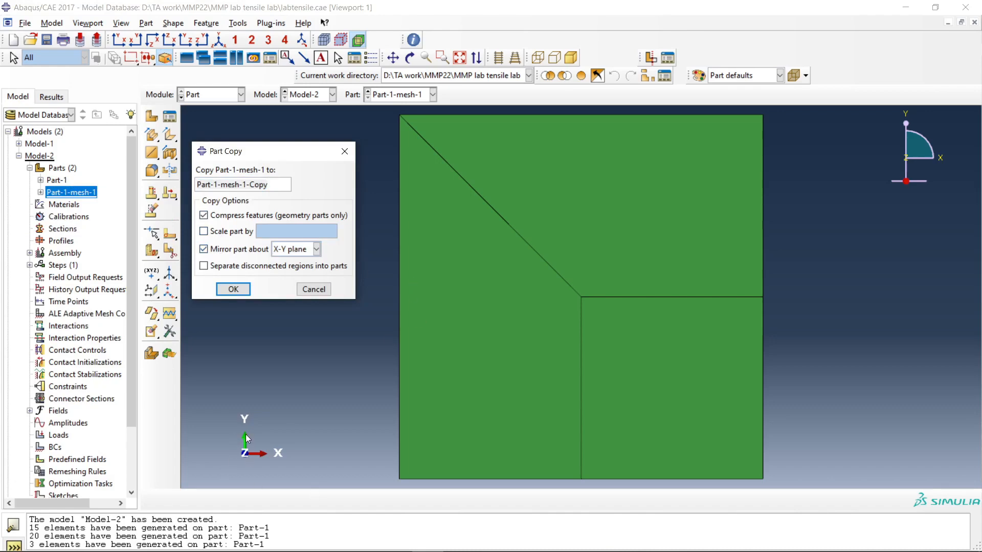
left_click(317, 249)
left_click(295, 277)
double_click(242, 185)
left_click_drag(213, 186, 267, 186)
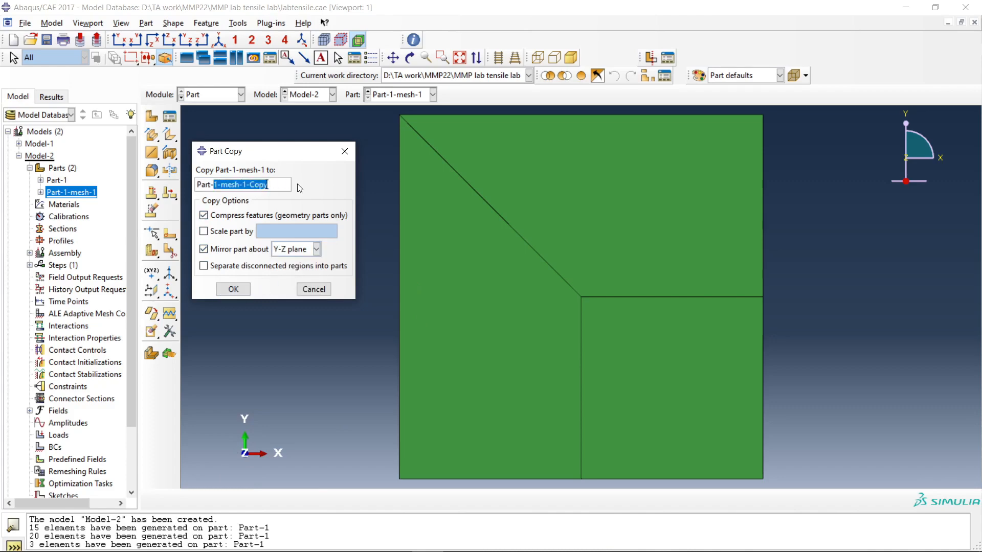
type("1")
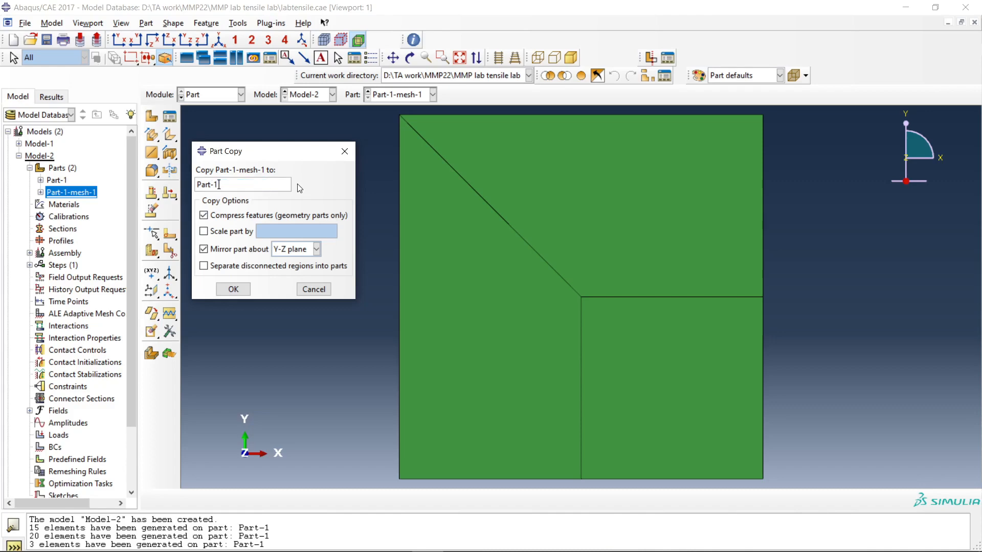
type(" mirror")
left_click(233, 289)
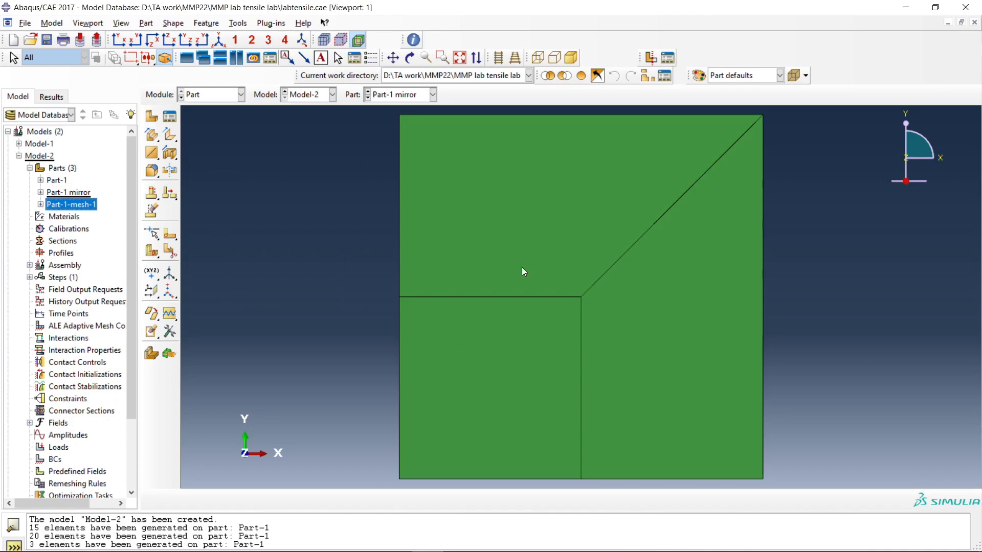
Step: Add a second instance of Part-1-mesh-1 to the assembly
left_click(204, 94)
left_click(202, 132)
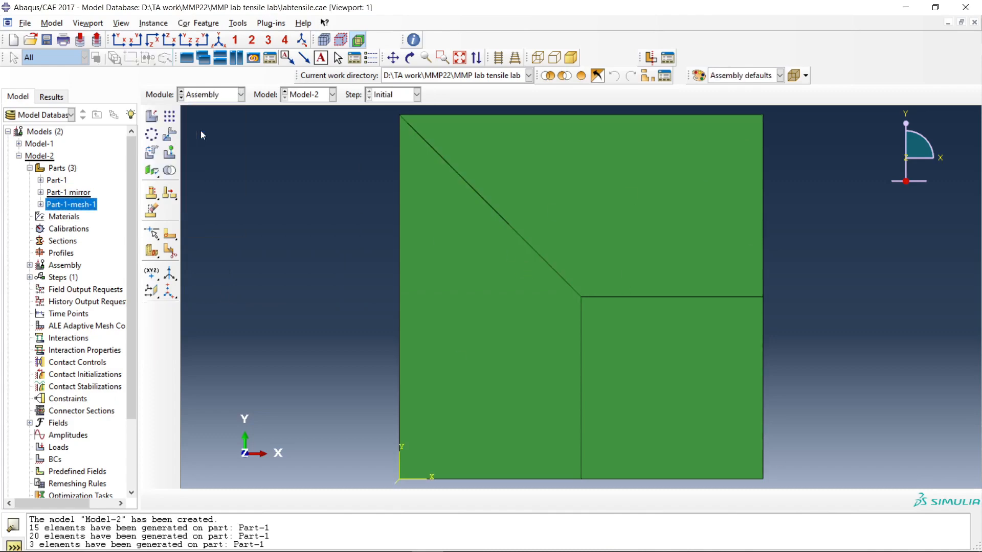
left_click(153, 118)
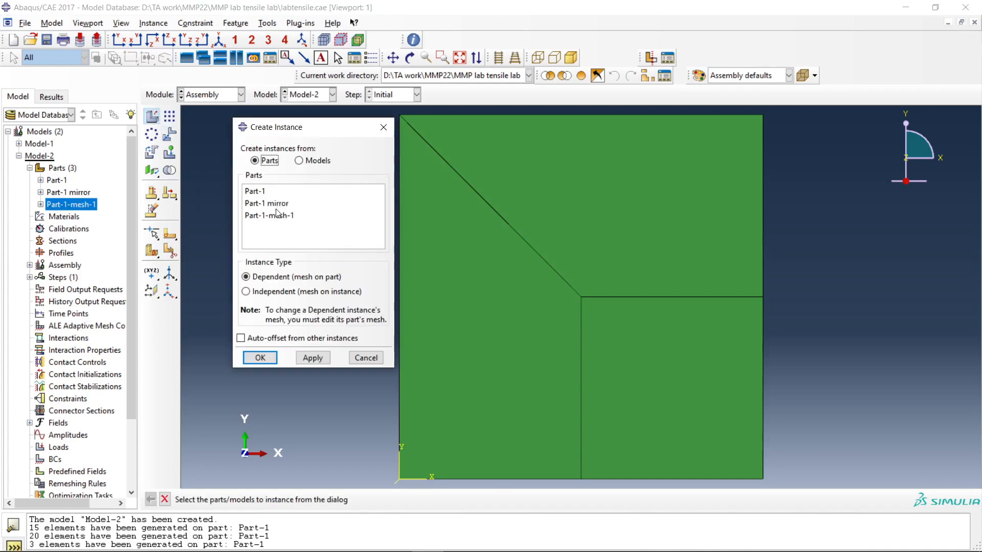
left_click(266, 216)
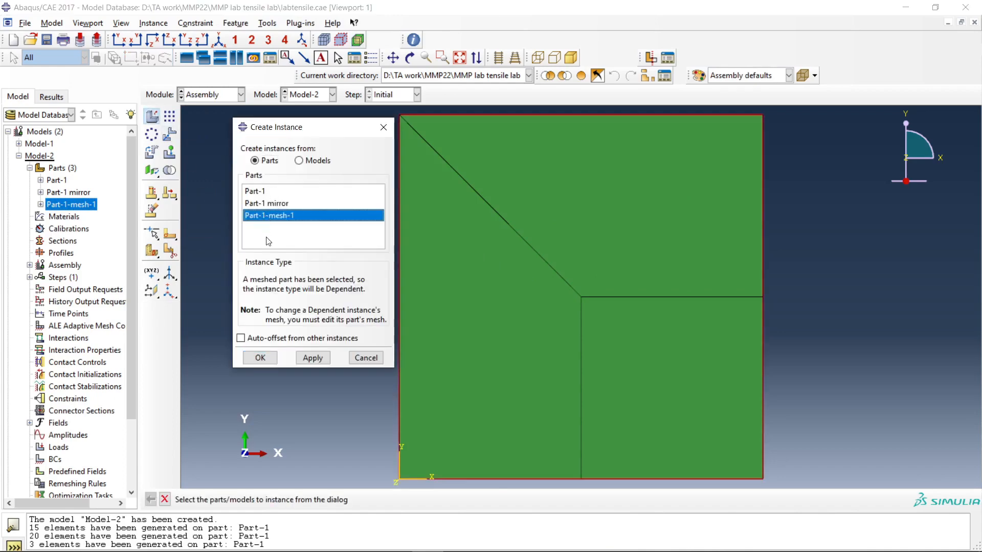
left_click(260, 358)
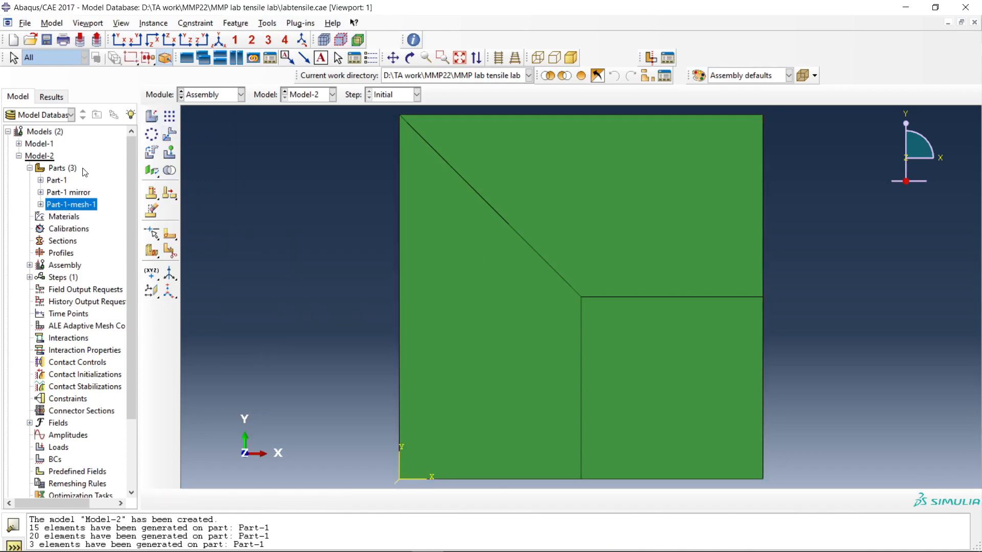
Step: Add a third instance of Part-1-mesh-1 to the assembly and leave instance creation
left_click(152, 117)
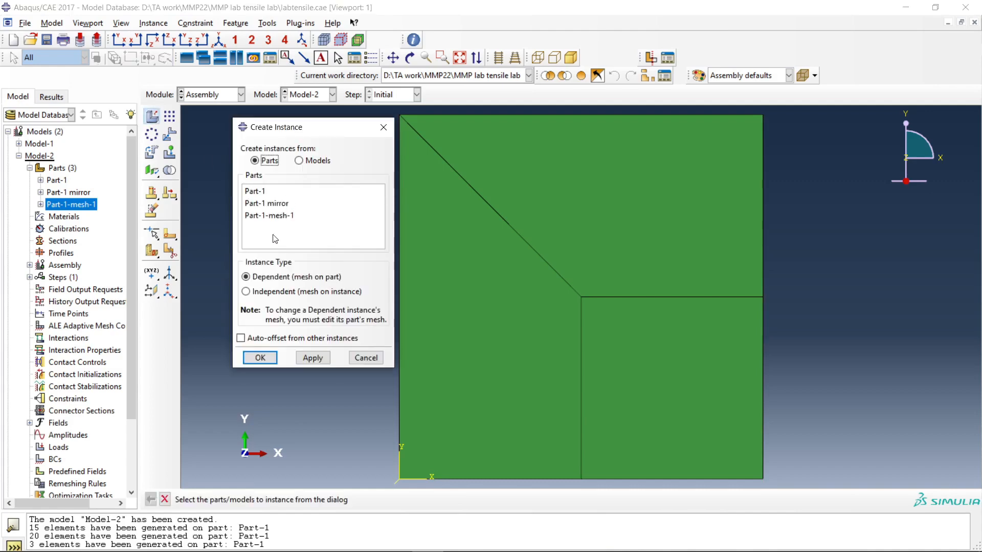
left_click(274, 216)
left_click(306, 359)
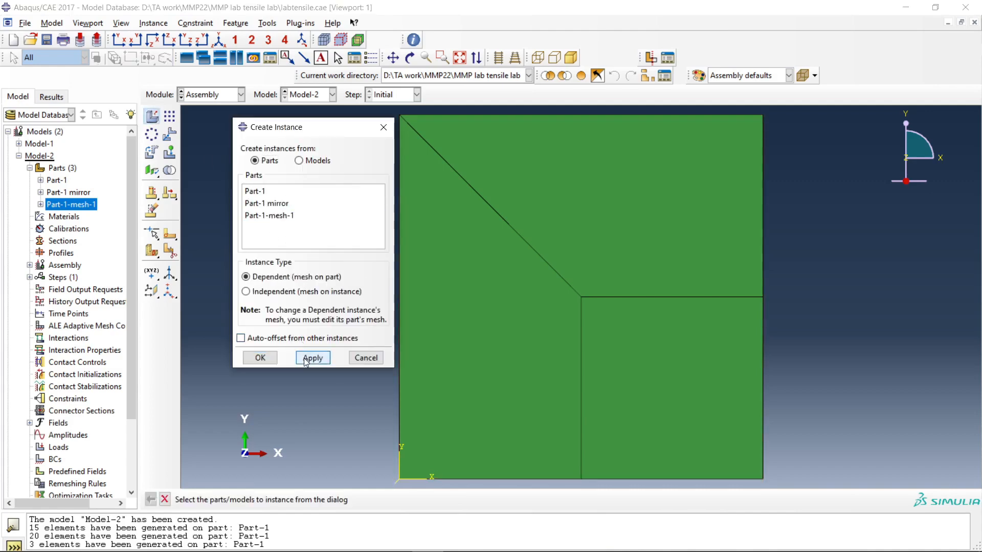
left_click(258, 361)
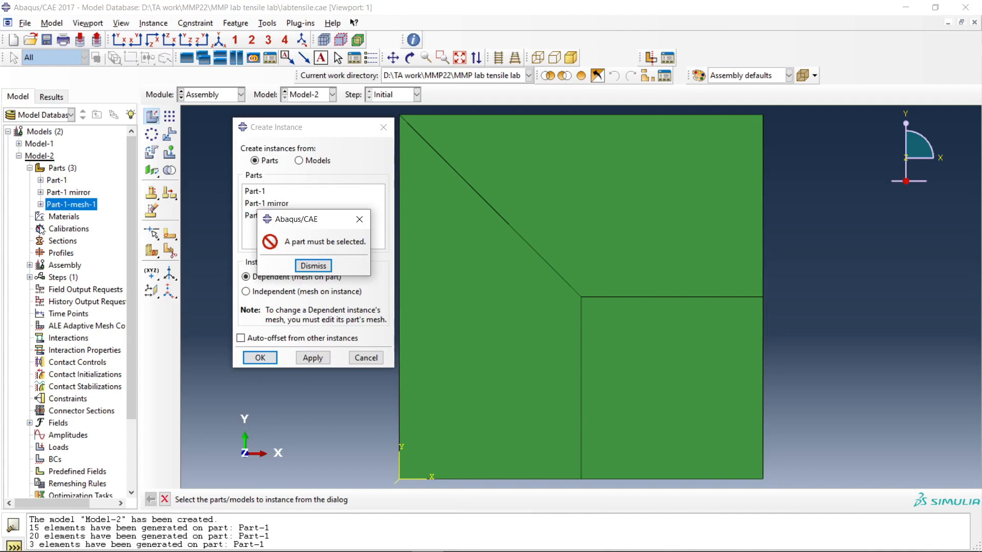
left_click(360, 219)
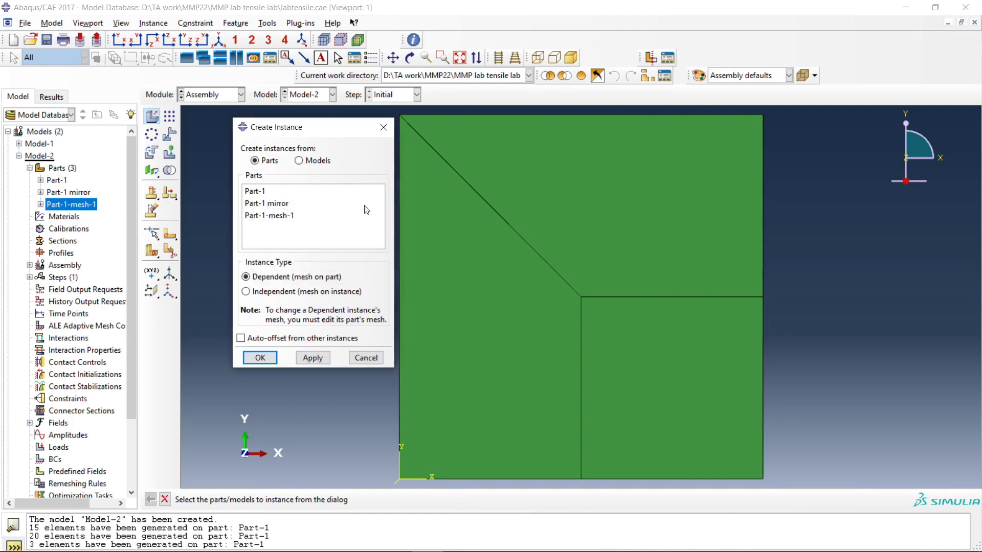
left_click(383, 127)
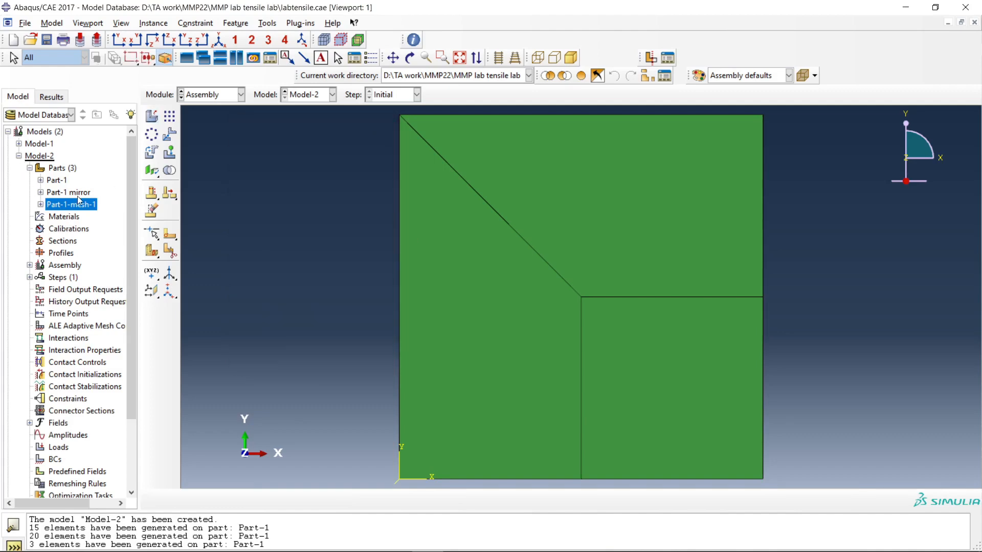
Step: Delete the extra instance Part-1-mesh-1-3 from the assembly
left_click(30, 168)
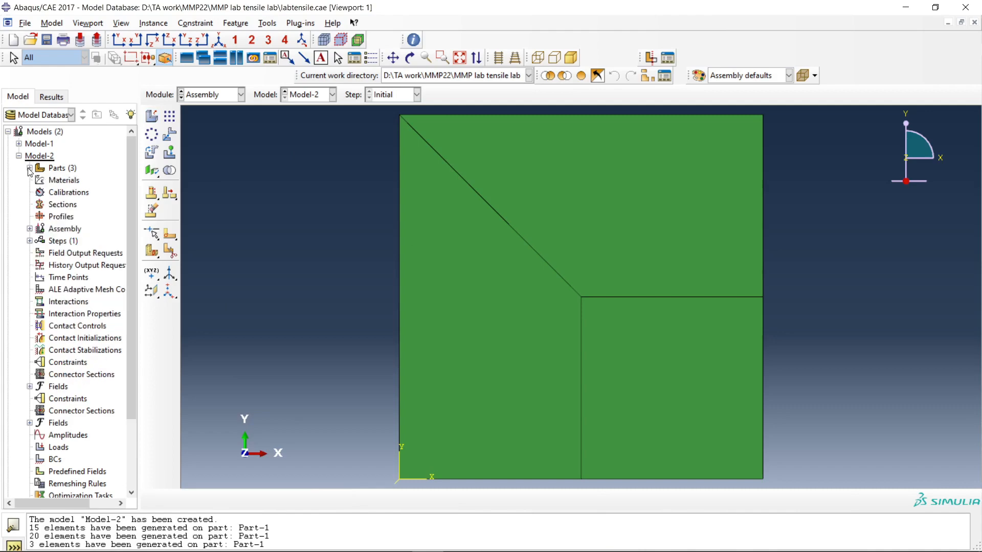
left_click(30, 228)
left_click(40, 241)
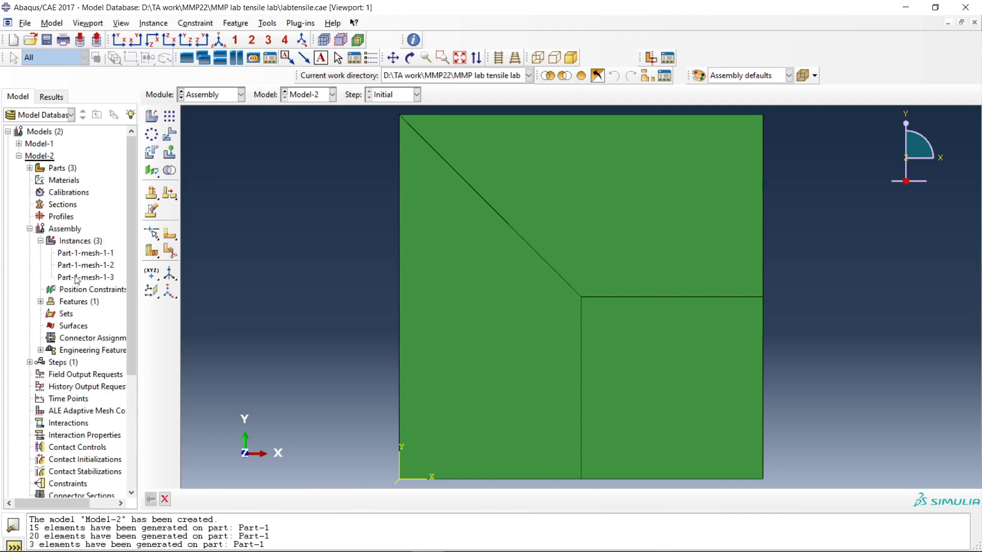
left_click(77, 278)
right_click(77, 277)
left_click(108, 336)
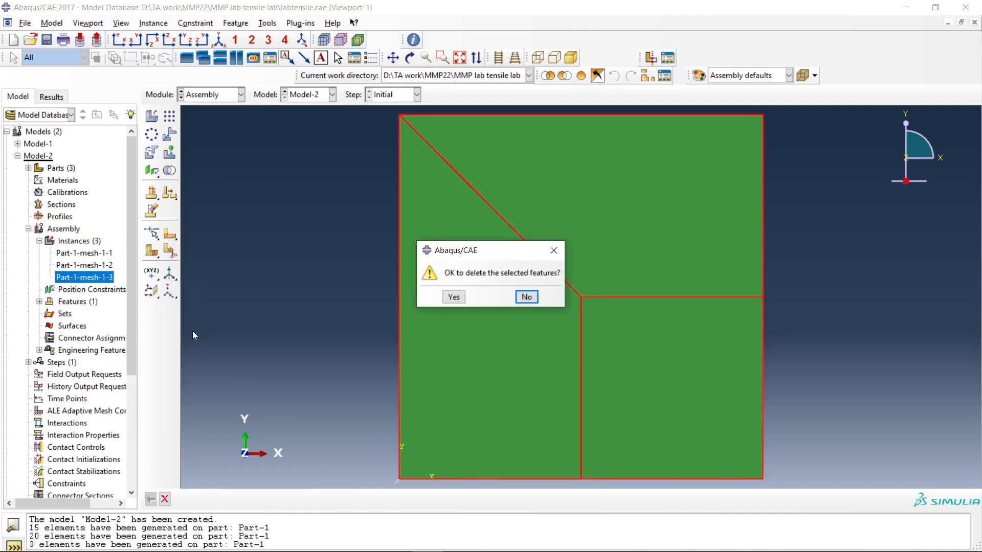
left_click(453, 297)
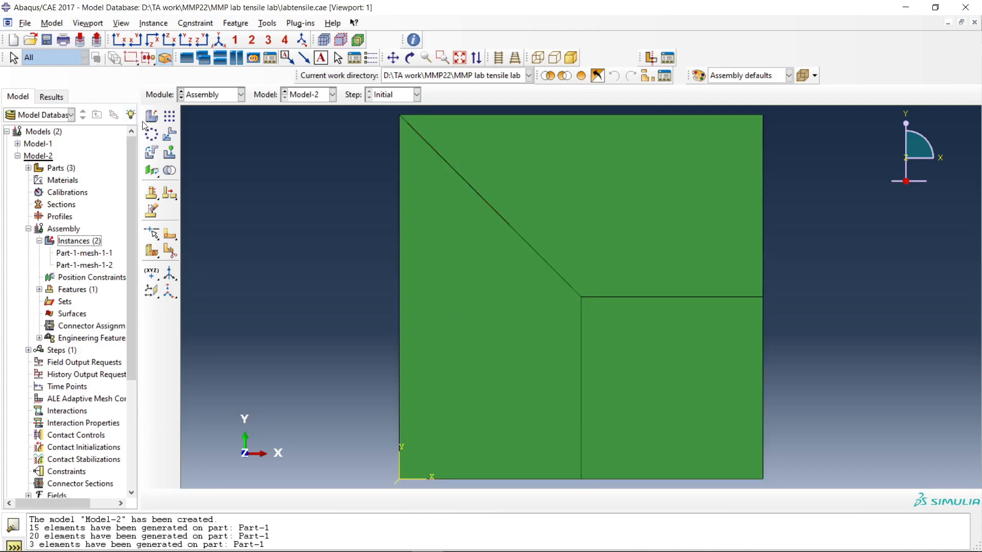
left_click(172, 135)
left_click(471, 298)
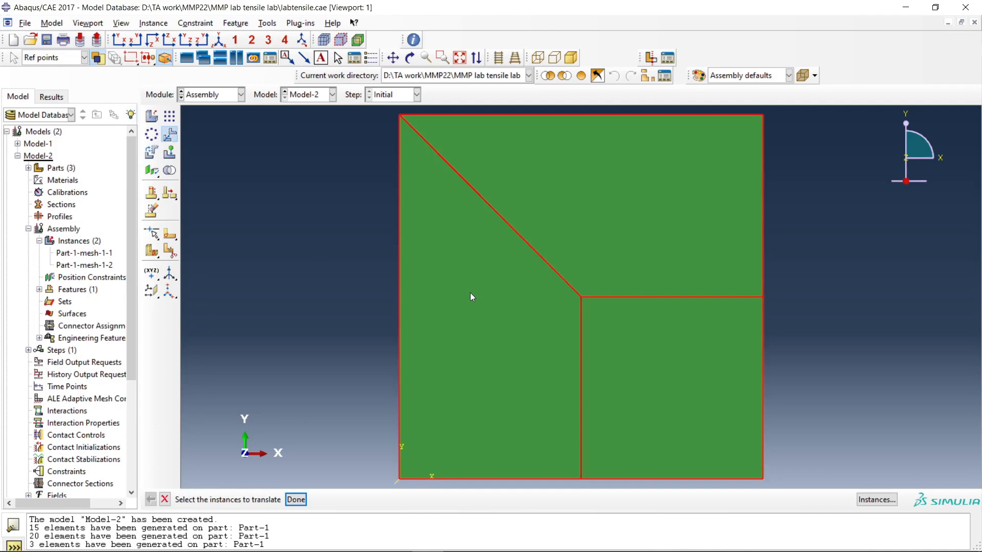
left_click(295, 500)
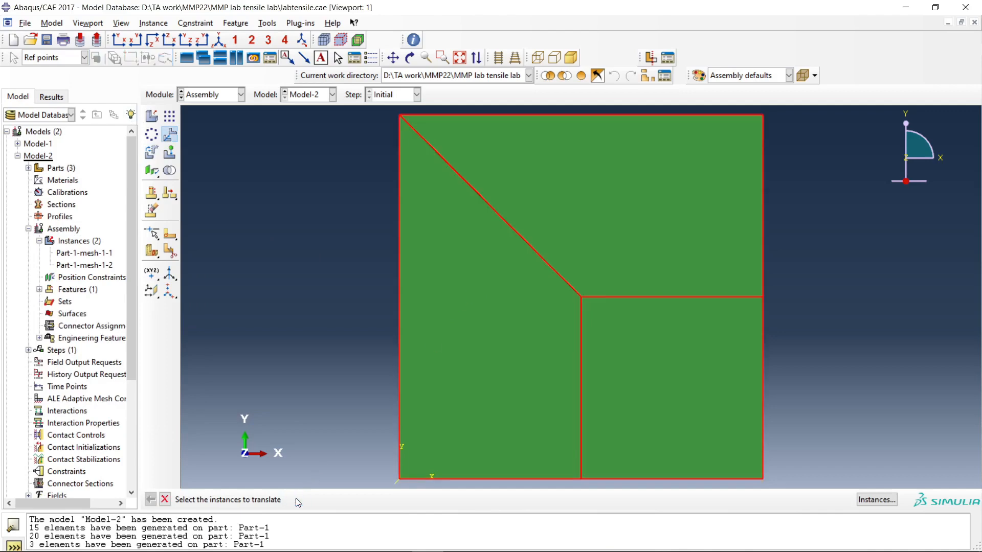
left_click(399, 478)
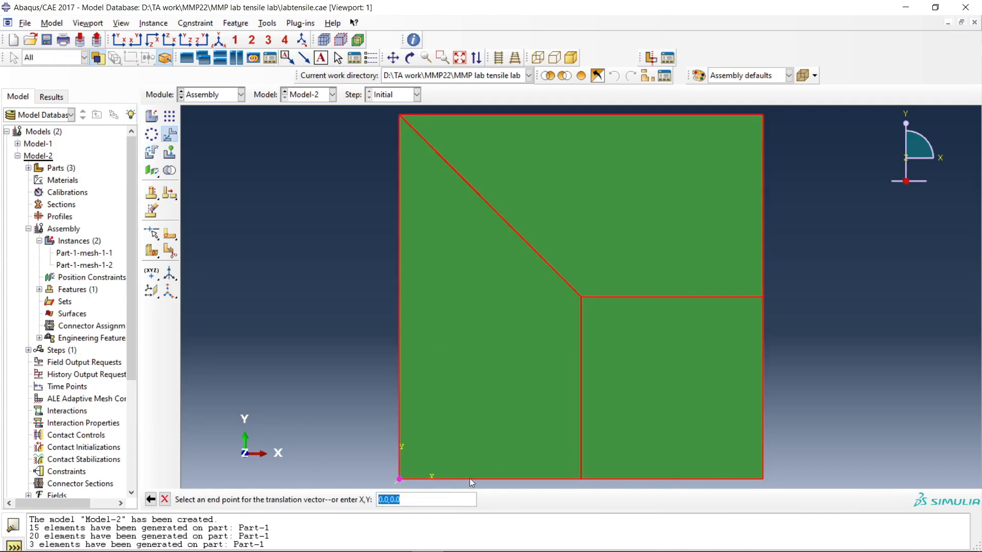
left_click(761, 478)
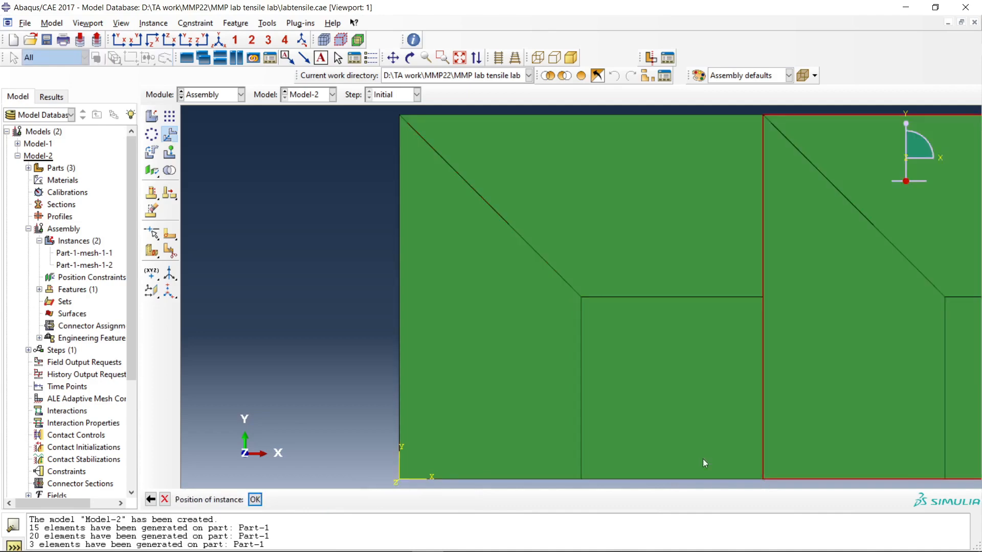
scroll(366, 320, "down", 1)
scroll(366, 320, "up", 4)
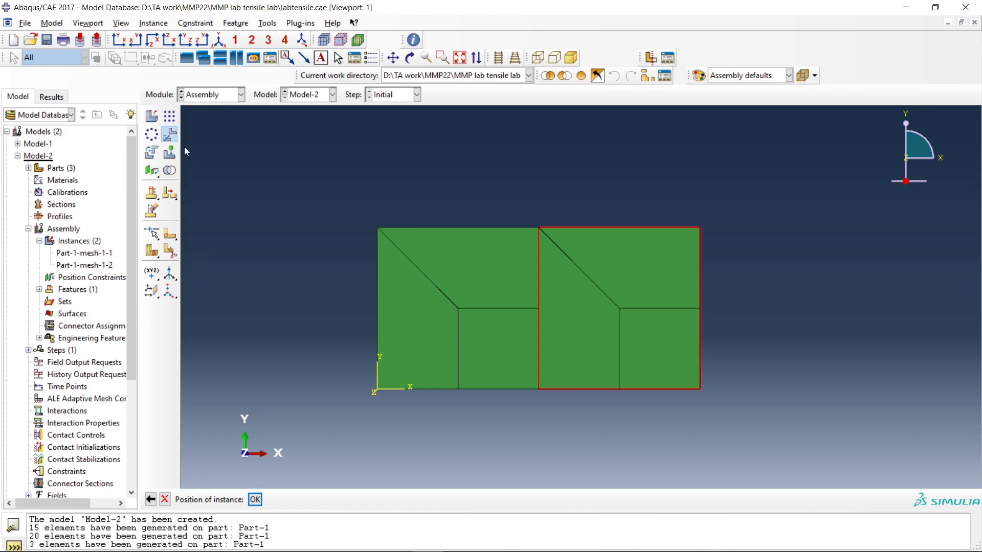
Step: Display the Part-1 mirror part and the Part-1-mesh-1 part to compare their orientations
left_click(28, 168)
left_click(42, 173)
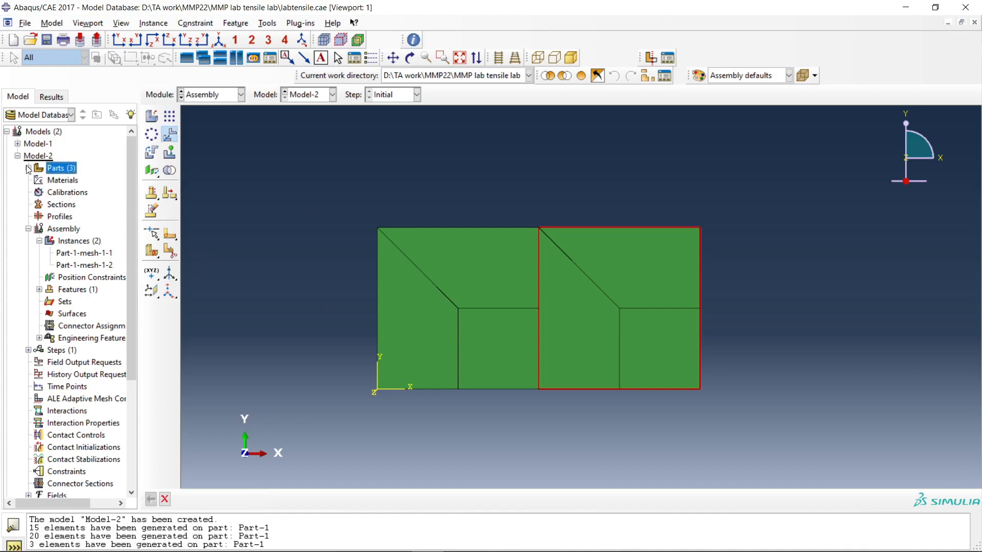
left_click(28, 168)
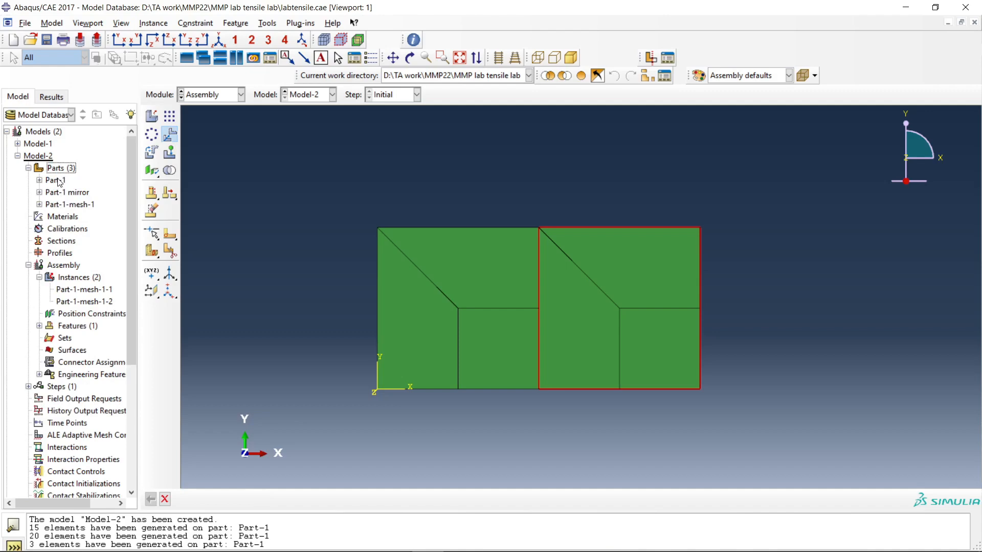
double_click(59, 192)
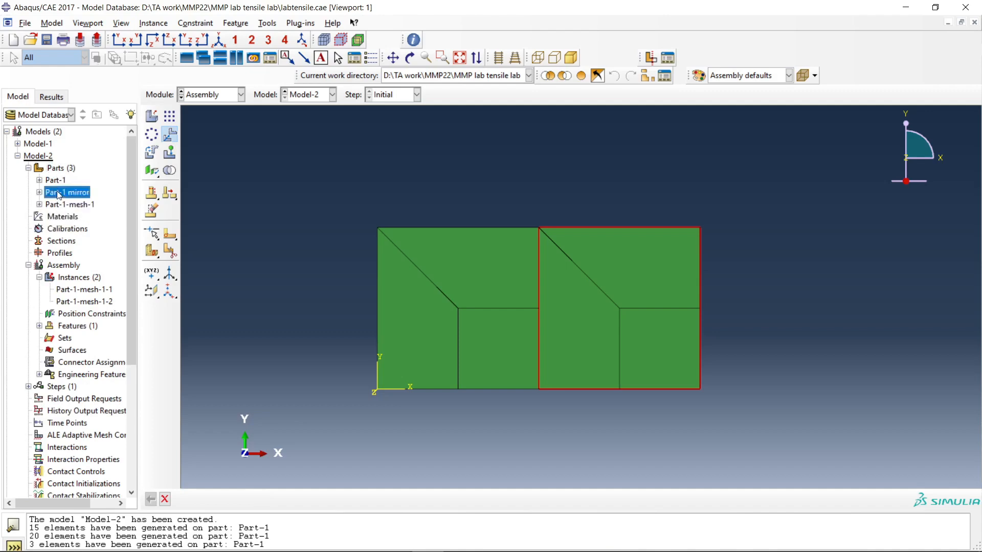
double_click(60, 206)
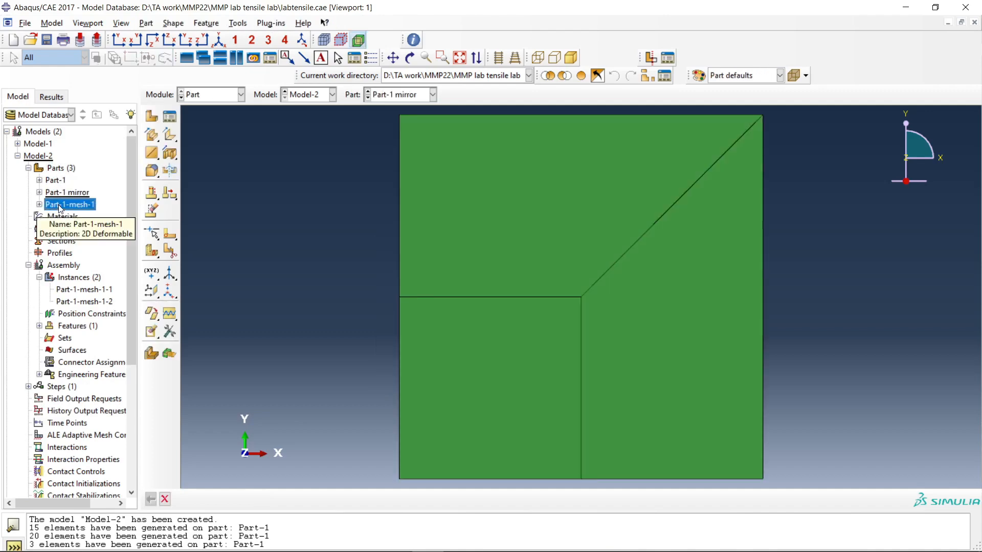
Step: Return to the Assembly module and add an instance of Part-1 mirror without auto-offset
left_click(225, 92)
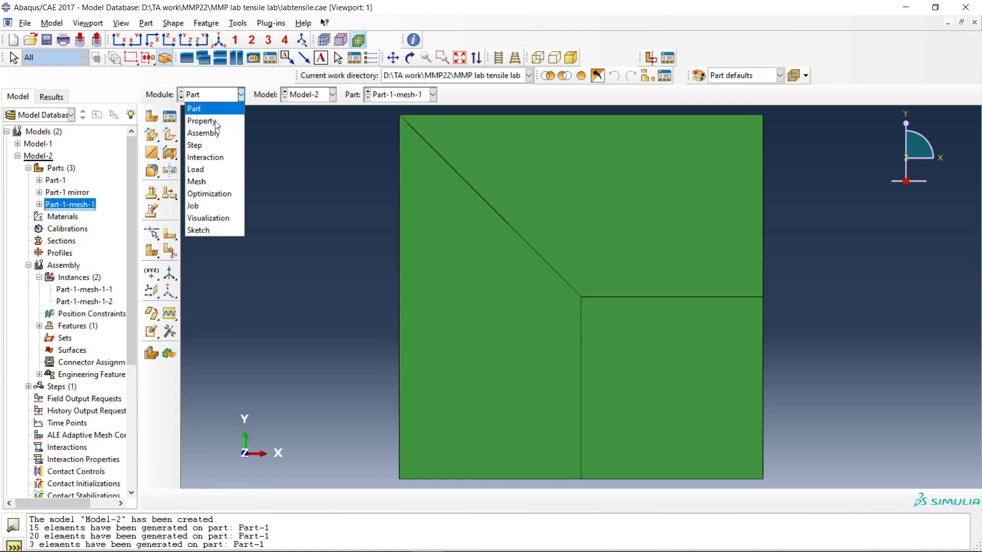
left_click(215, 130)
left_click(156, 115)
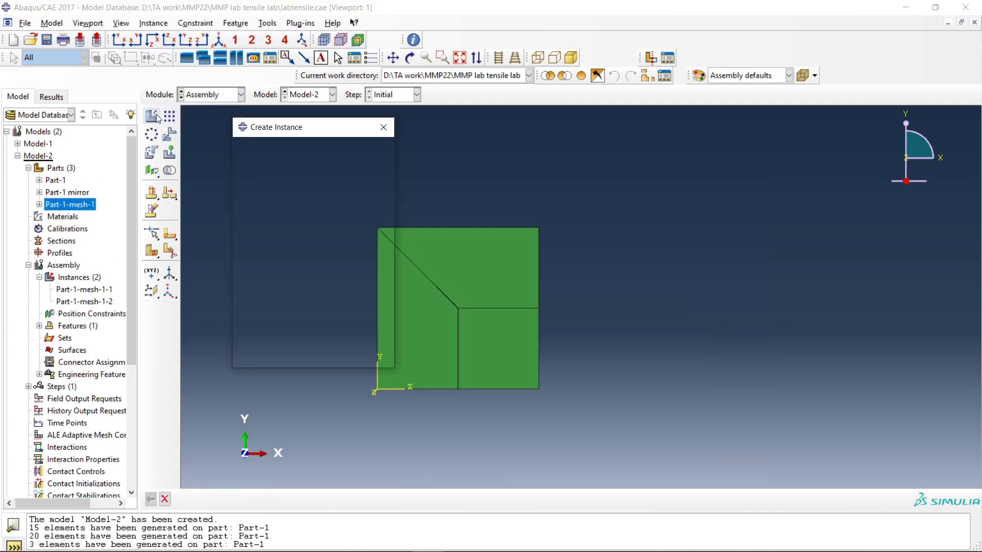
left_click(271, 204)
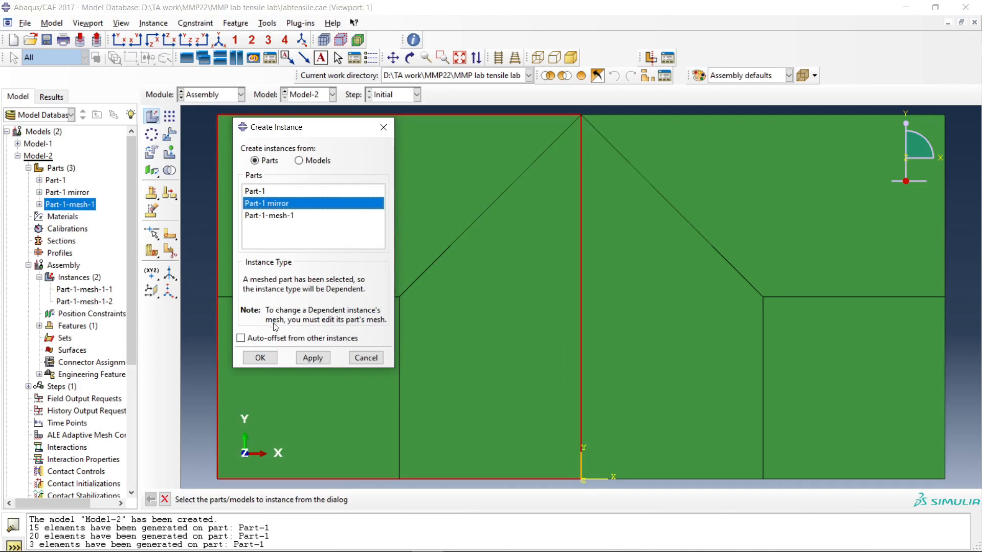
left_click(261, 357)
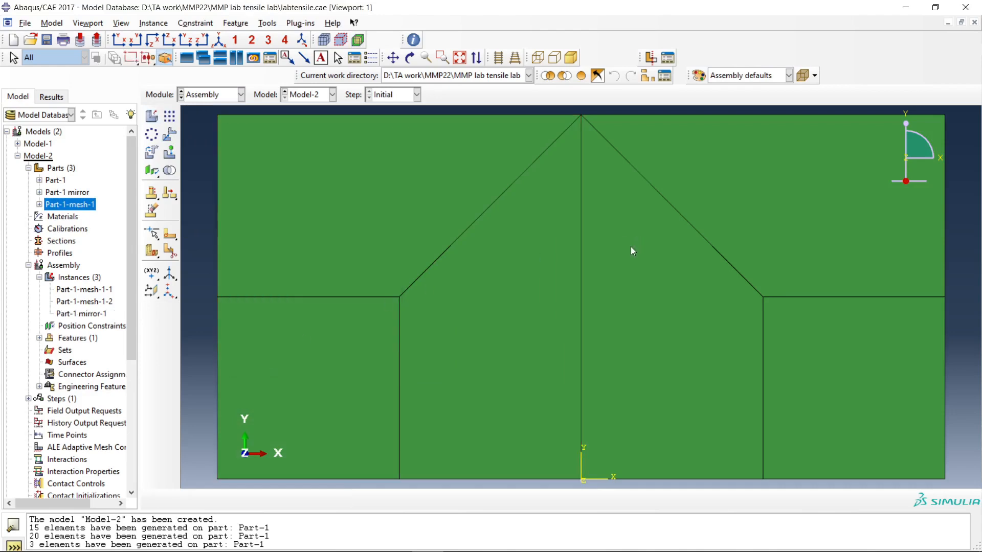
Step: Delete the duplicate instance Part-1-mesh-1-2 from the assembly
scroll(631, 247, "up", 3)
left_click(74, 302)
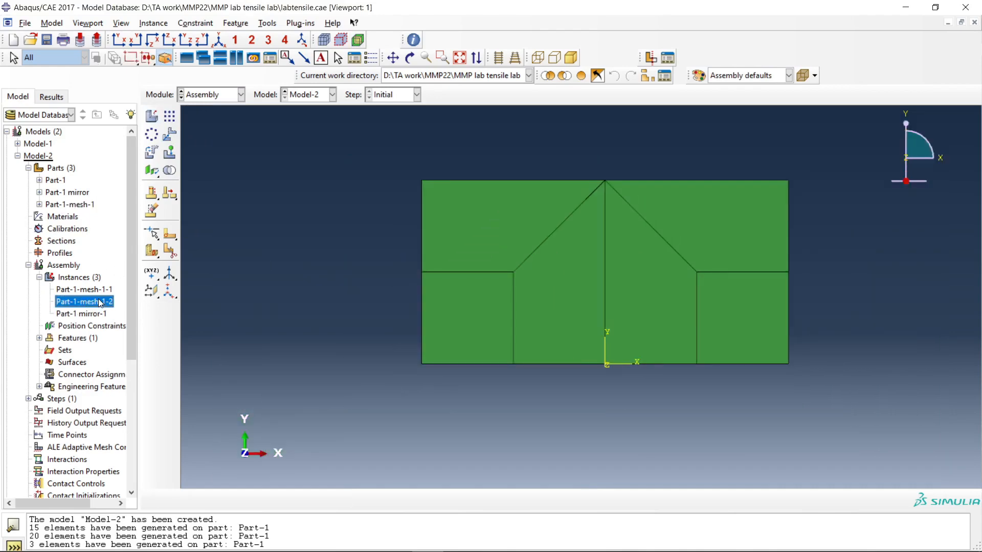
right_click(95, 304)
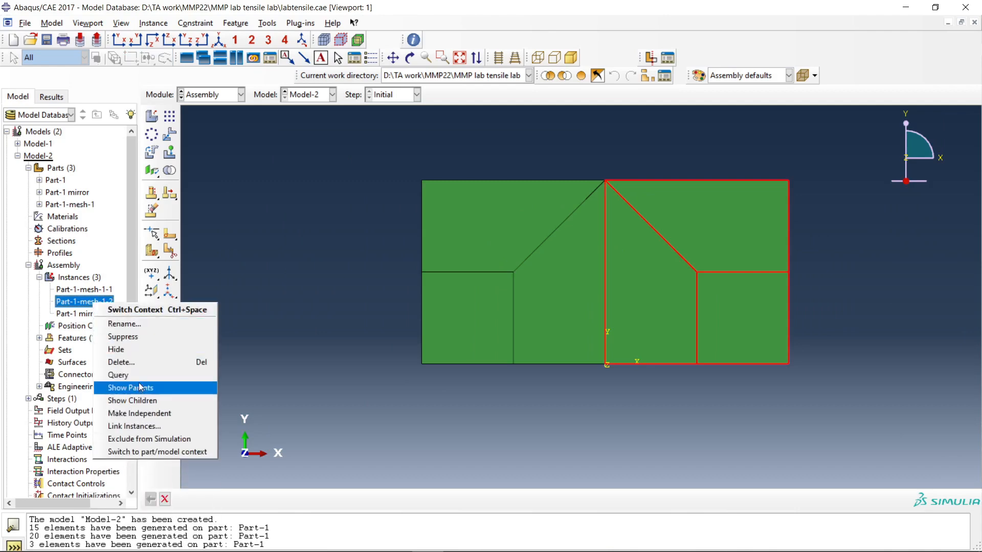
left_click(122, 361)
left_click(453, 294)
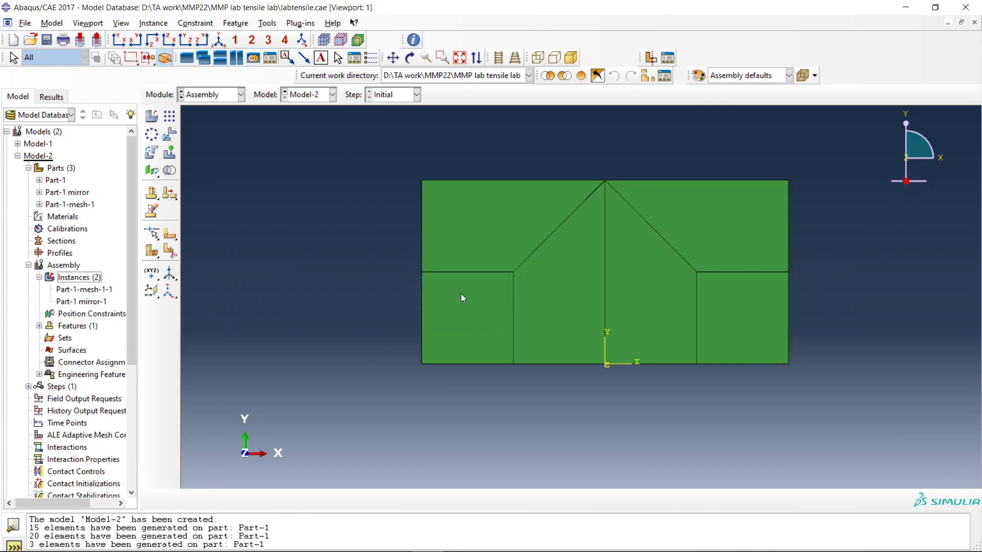
Step: Translate instance Part-1-mesh-1-1 from its lower outer corner to the lower outer corner of the mirrored instance, placing them side by side
left_click(170, 134)
left_click(625, 279)
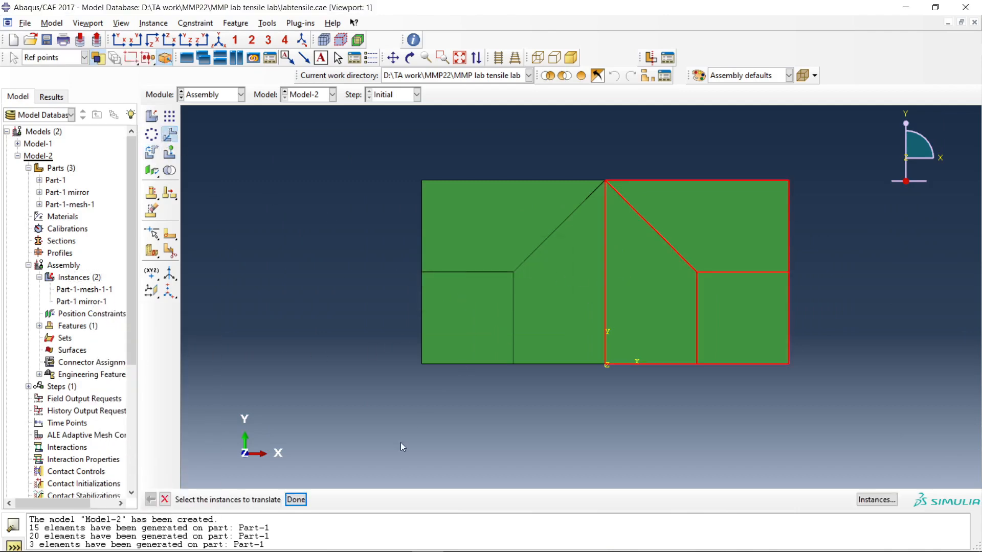
left_click(296, 500)
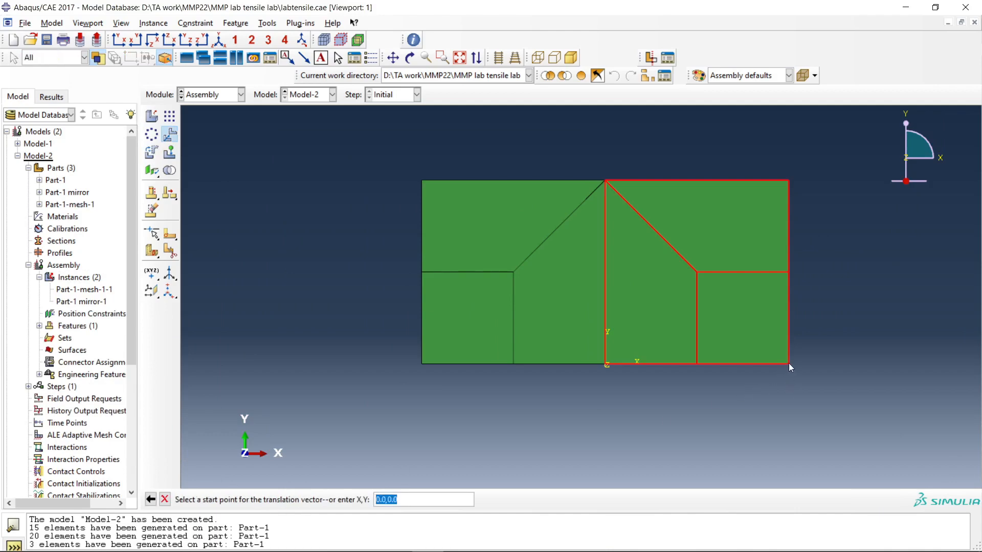
left_click(788, 365)
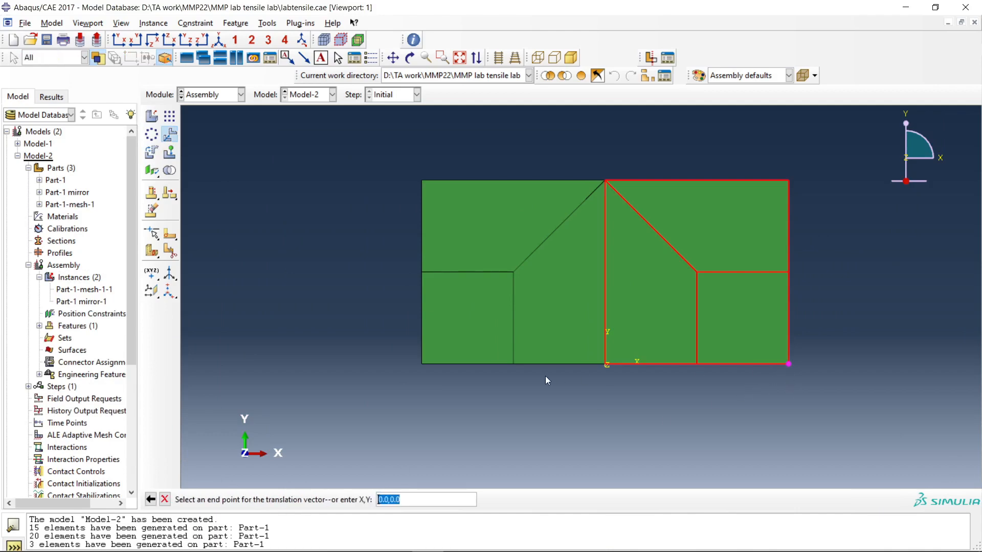
left_click(422, 364)
left_click(255, 500)
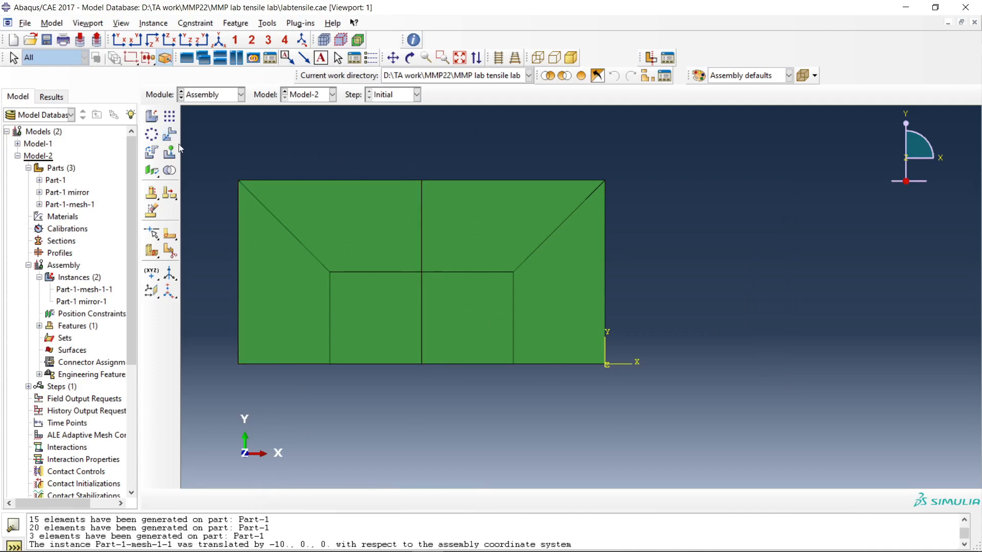
Step: Start a linear pattern of both instances with the preview on and set the Direction 2 number to 1
left_click(170, 116)
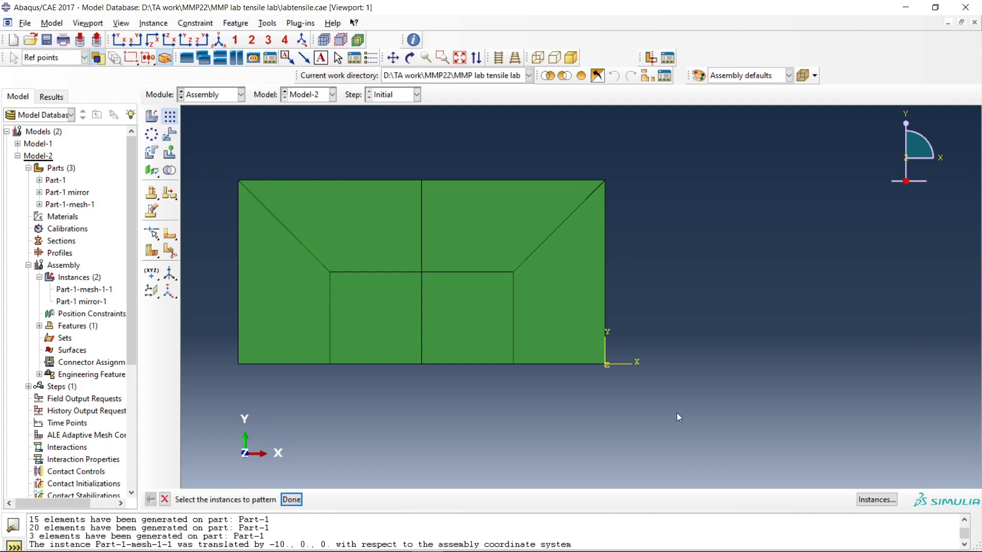
left_click_drag(630, 406, 236, 154)
left_click(292, 500)
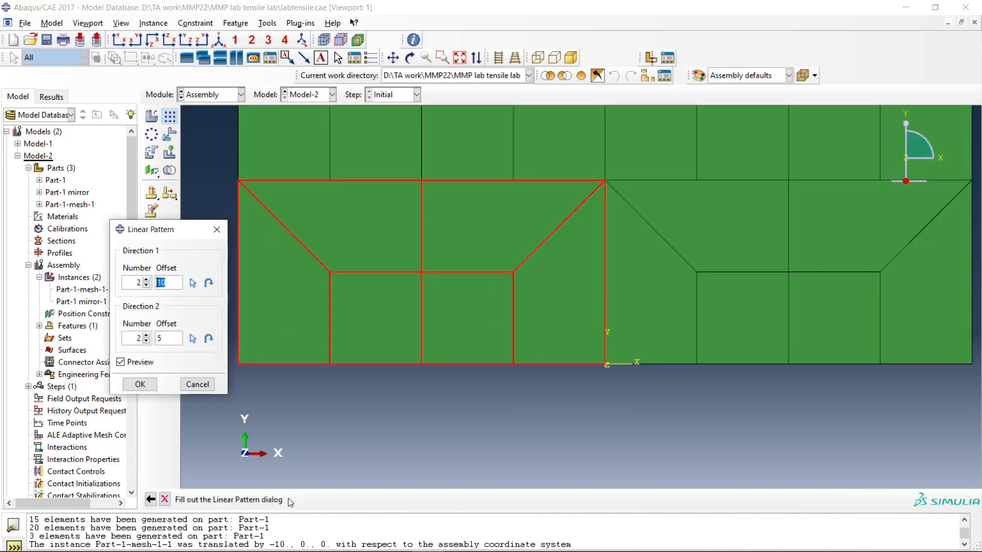
left_click_drag(159, 230, 222, 236)
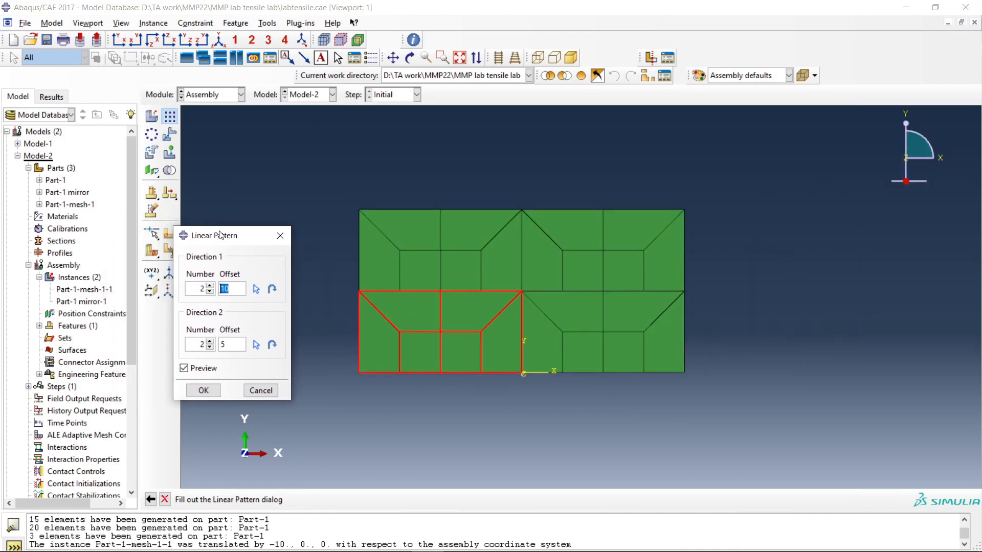
left_click(210, 346)
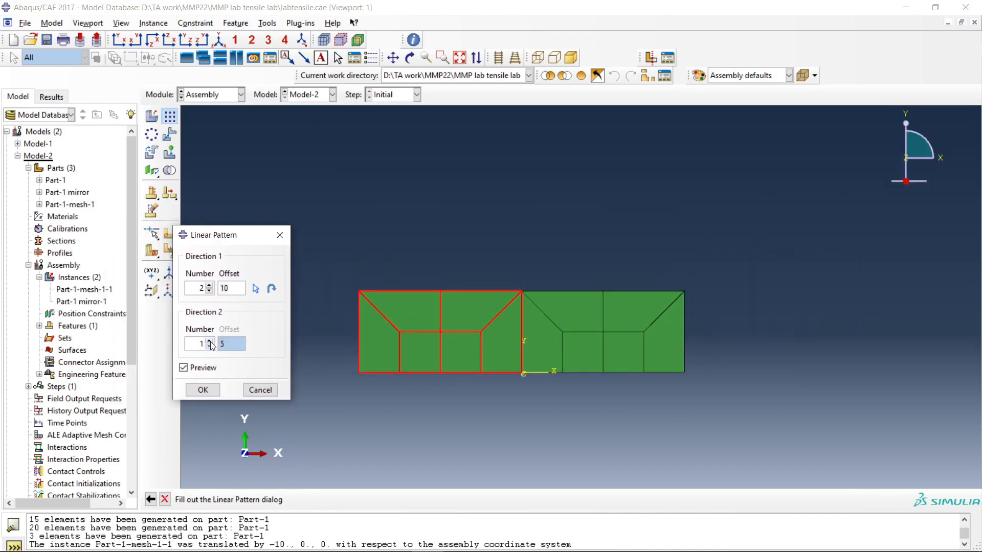
left_click(209, 341)
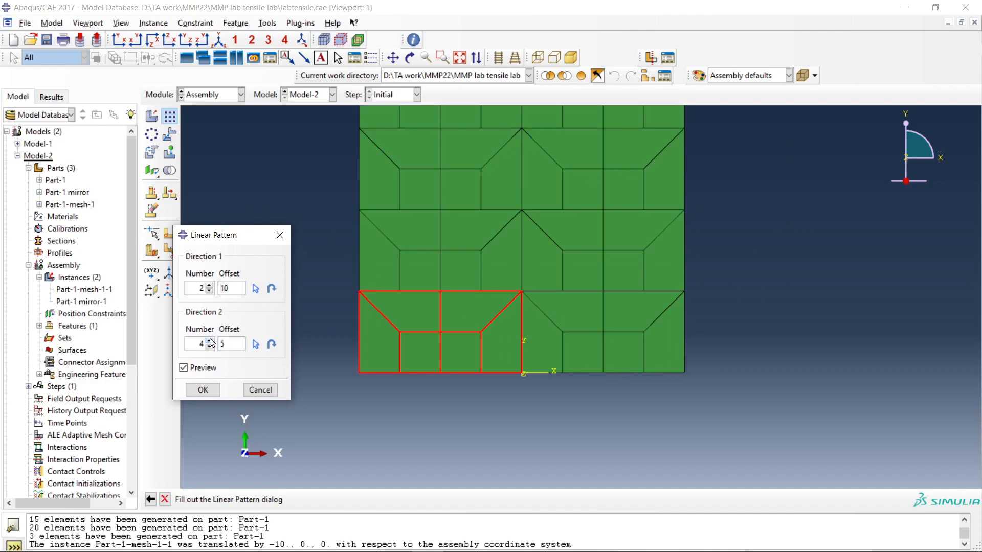
left_click(210, 346)
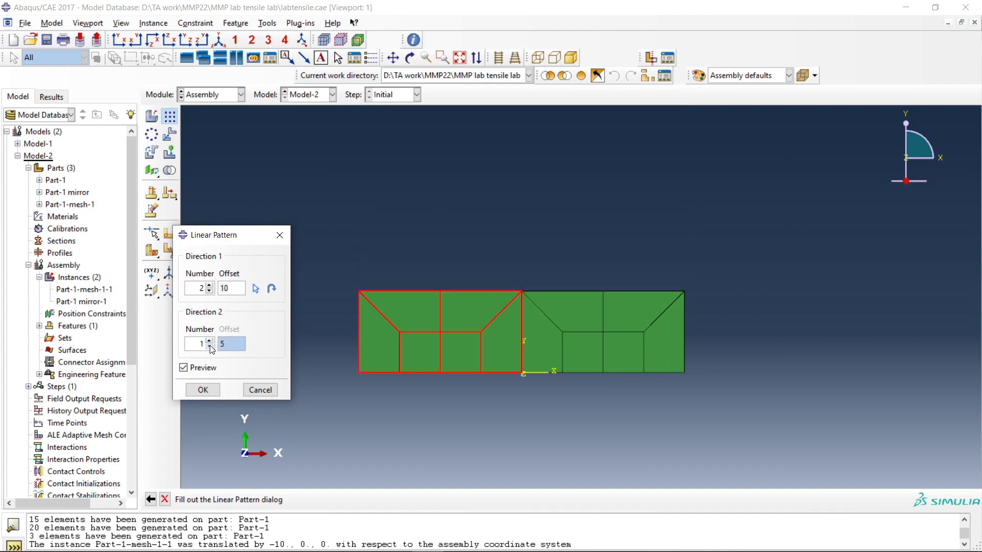
Step: Try several larger Direction 1 numbers for the linear pattern, then reduce the number to 1
left_click(209, 285)
left_click(209, 286)
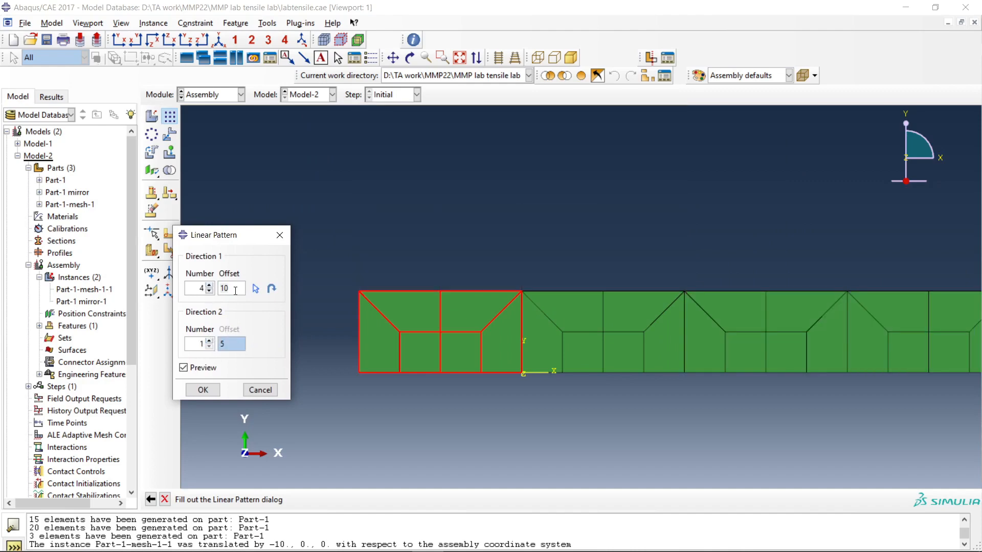
left_click_drag(235, 291, 220, 289)
left_click_drag(238, 239, 223, 235)
scroll(633, 324, "up", 4)
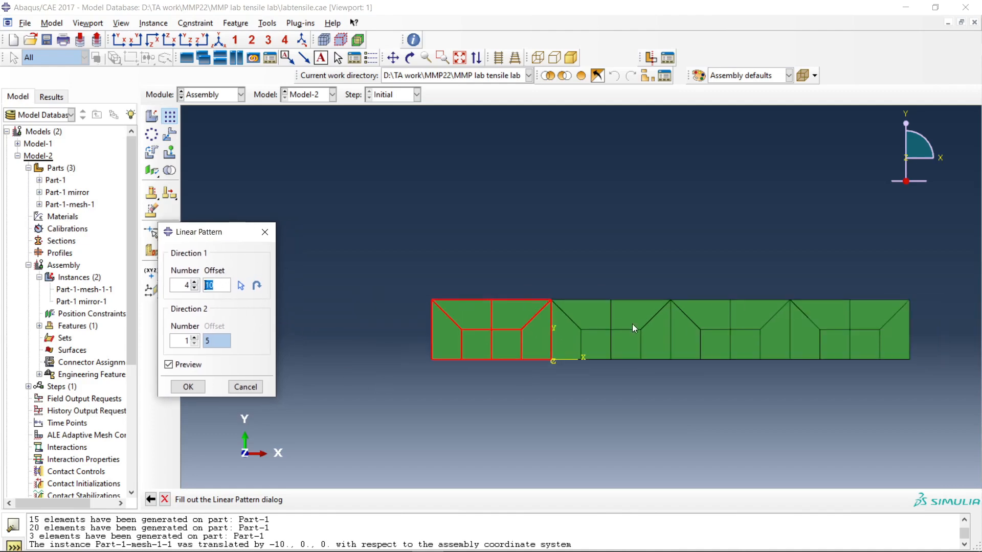
left_click(195, 284)
left_click(195, 284)
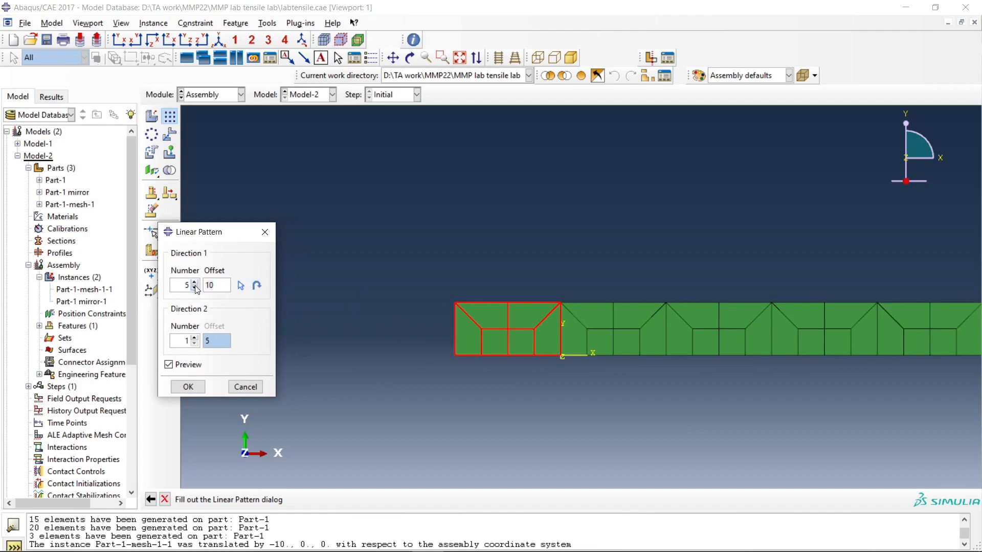
left_click(195, 288)
left_click(195, 288)
left_click(195, 288)
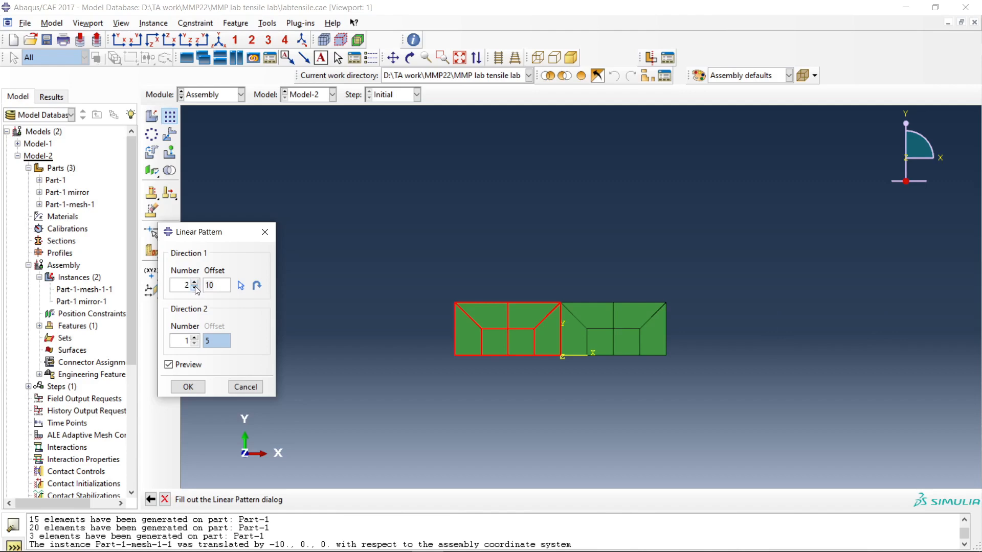
left_click(195, 287)
left_click(312, 293)
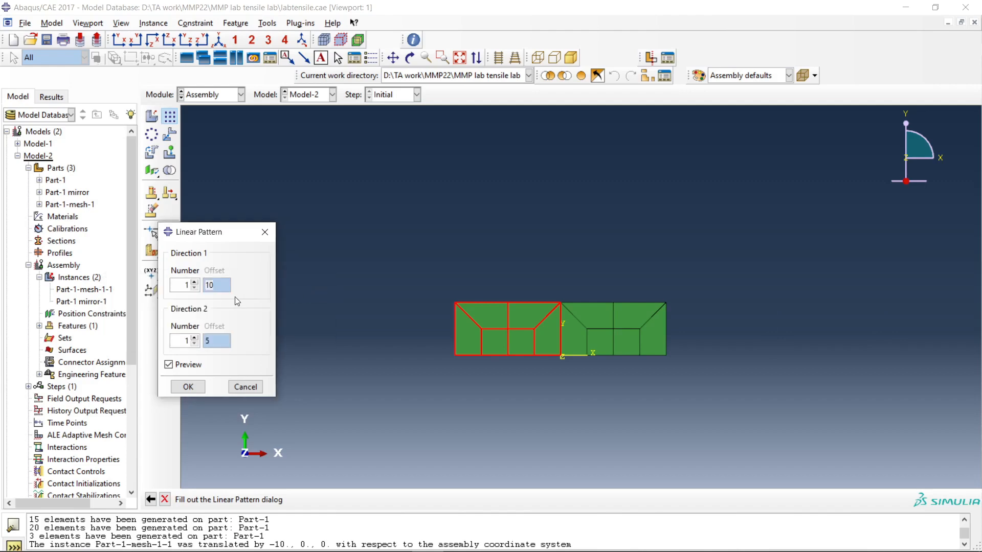
Step: Set the Direction 1 number to 5 with an offset of 10 and create the linear pattern
left_click(194, 282)
left_click(195, 283)
left_click(195, 283)
left_click(194, 283)
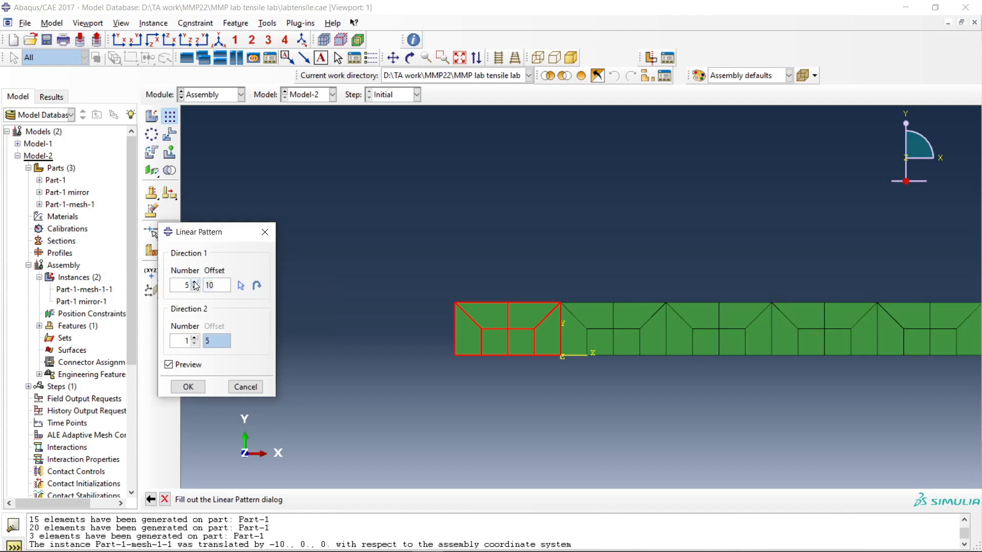
left_click(193, 387)
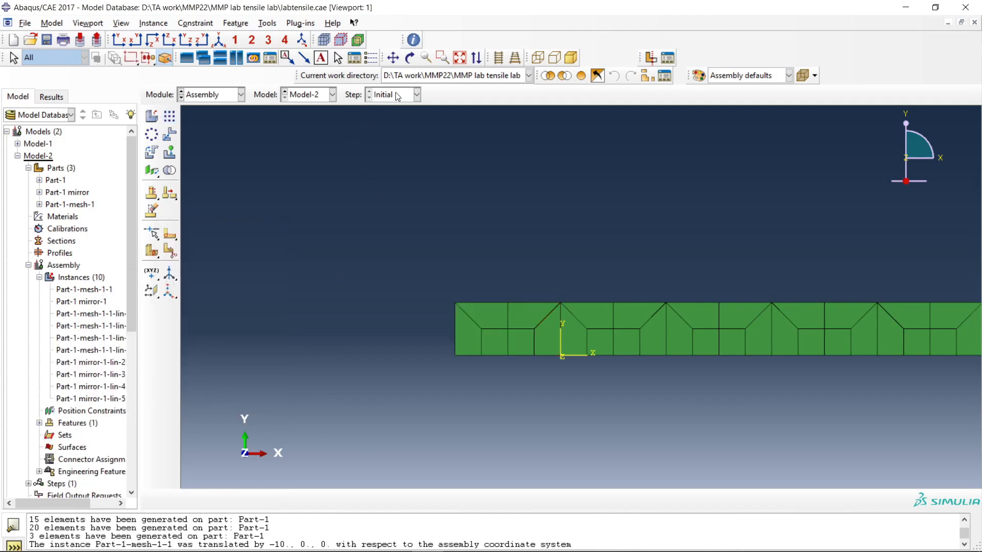
Step: Set up a merge of geometry and mesh into Part-2, suppressing the original instances and merging all nodes with duplicate elements removed
left_click(393, 57)
left_click_drag(683, 312, 478, 274)
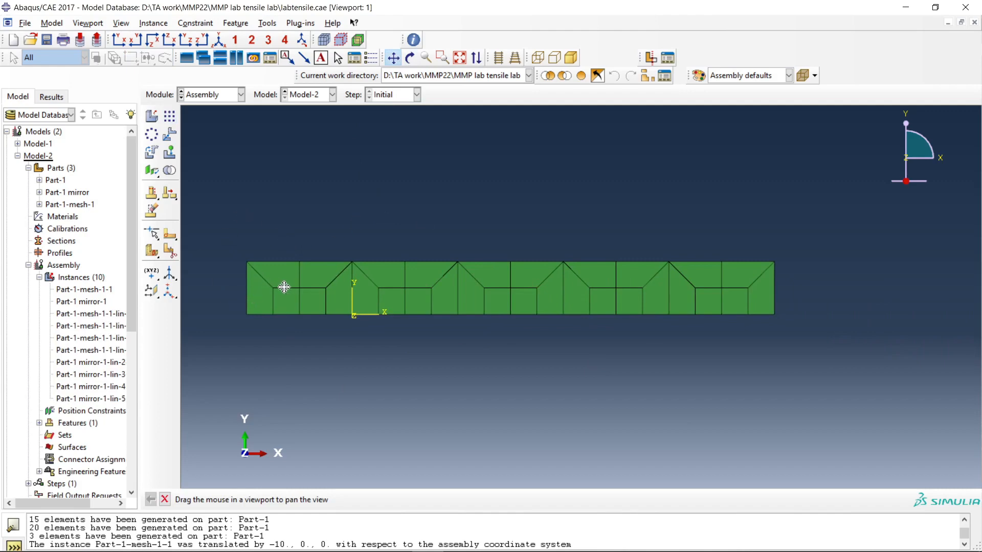
scroll(284, 288, "up", 2)
left_click(170, 171)
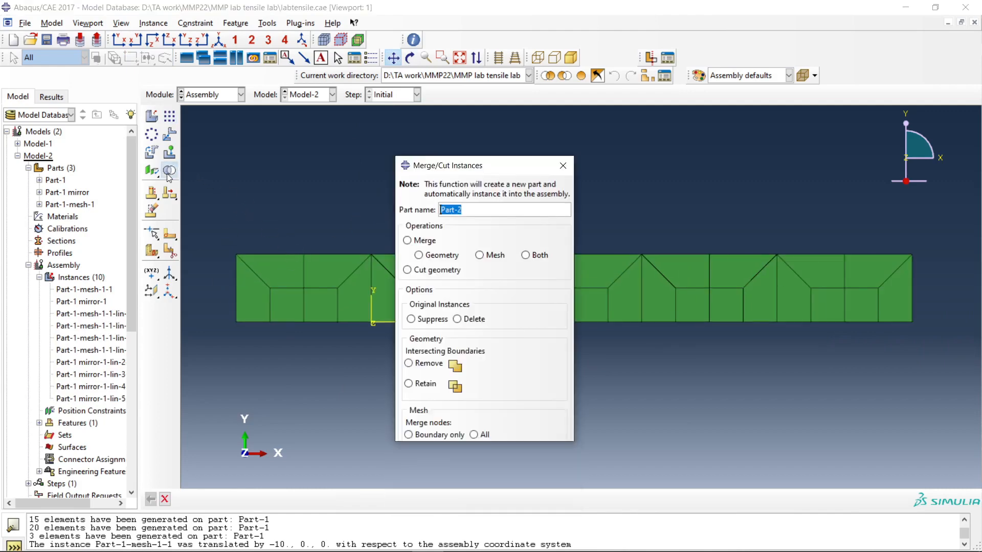
left_click_drag(493, 163, 283, 183)
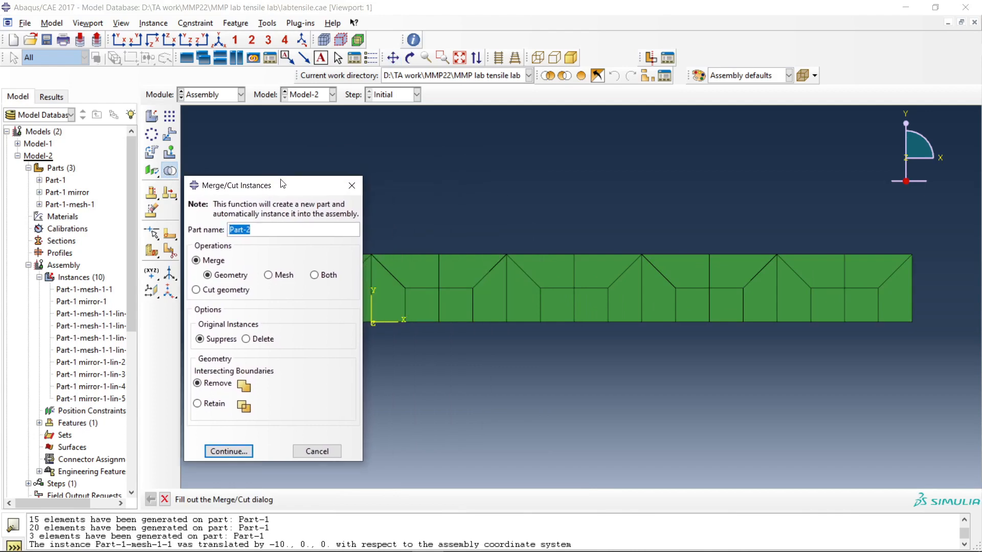
left_click(322, 276)
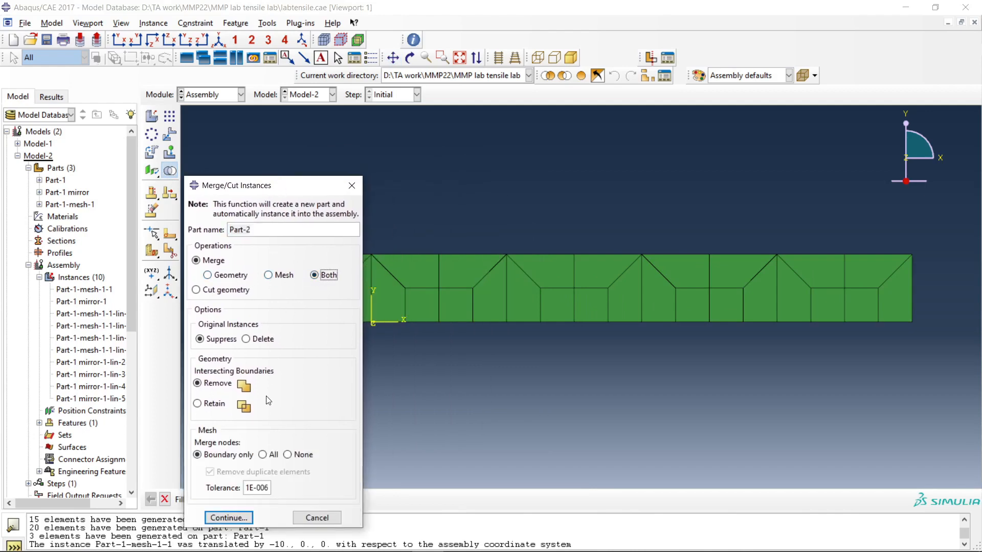
left_click(247, 344)
left_click(220, 340)
left_click(258, 340)
left_click(221, 340)
left_click(263, 455)
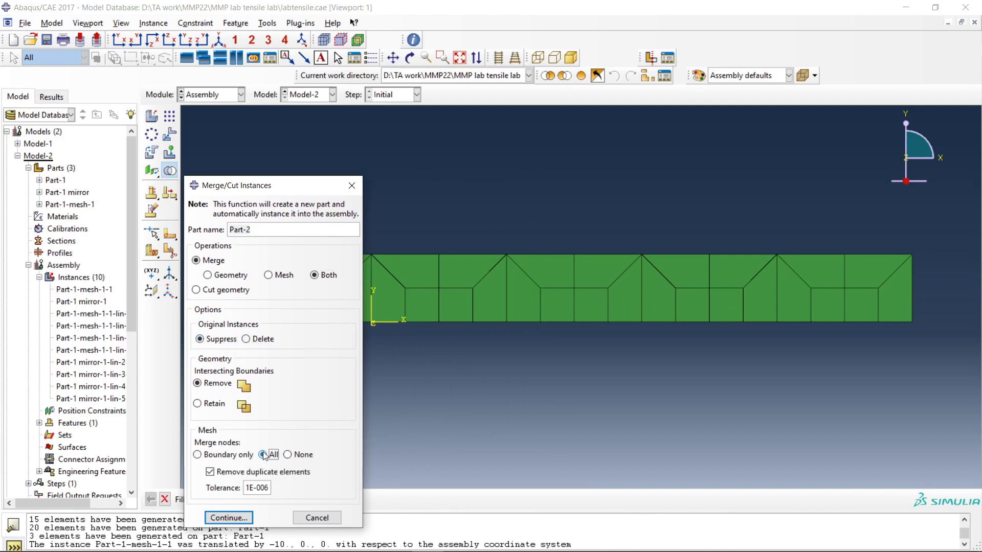
left_click(228, 518)
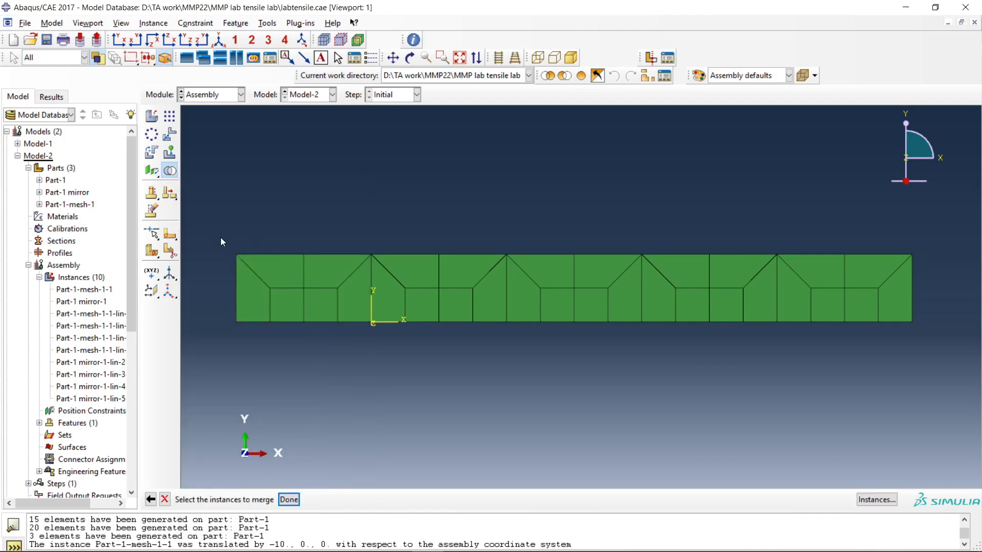
Step: Merge all instances of the patterned row, accept merging the highlighted nodes, and highlight the merged instance in the assembly
left_click_drag(220, 237, 975, 344)
left_click(289, 500)
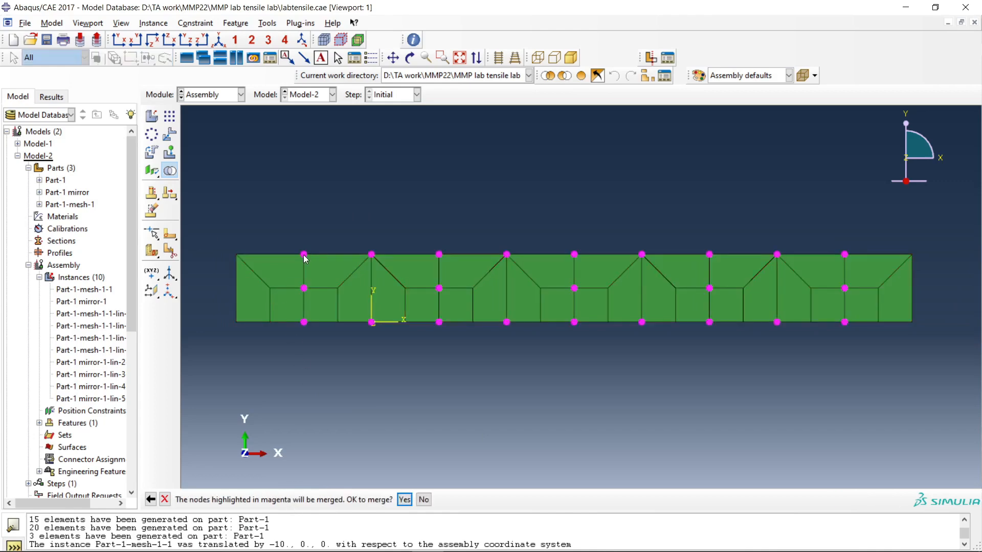
scroll(305, 260, "up", 5)
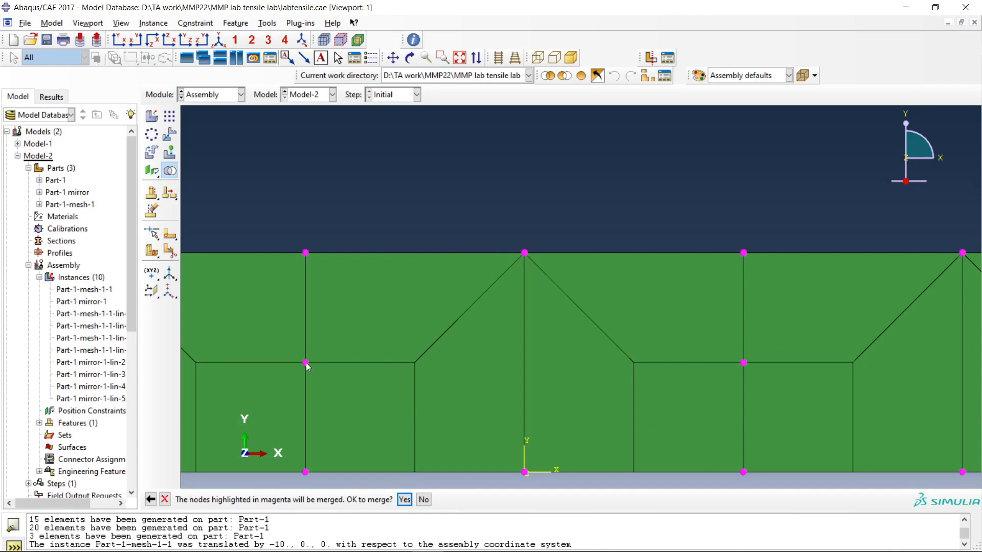
scroll(304, 376, "down", 4)
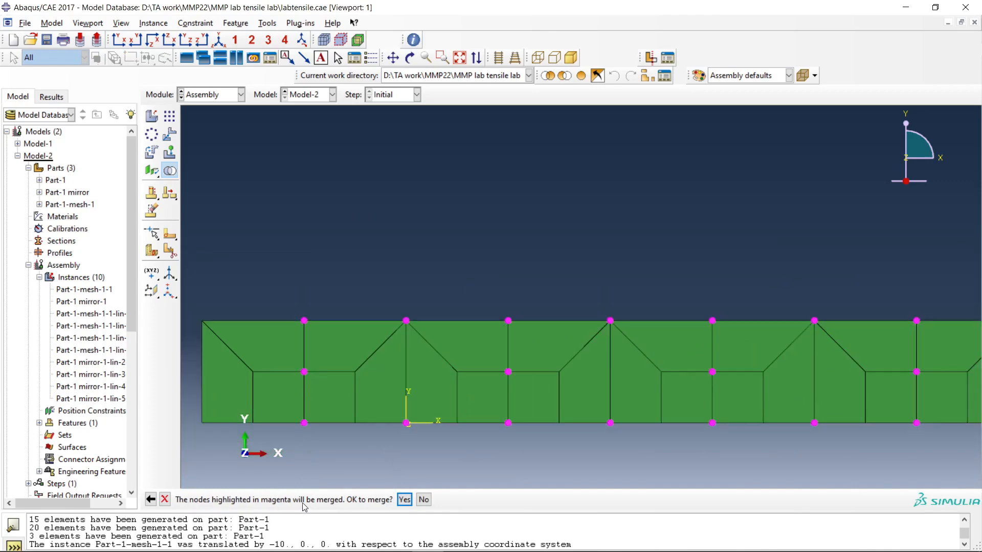
left_click(404, 500)
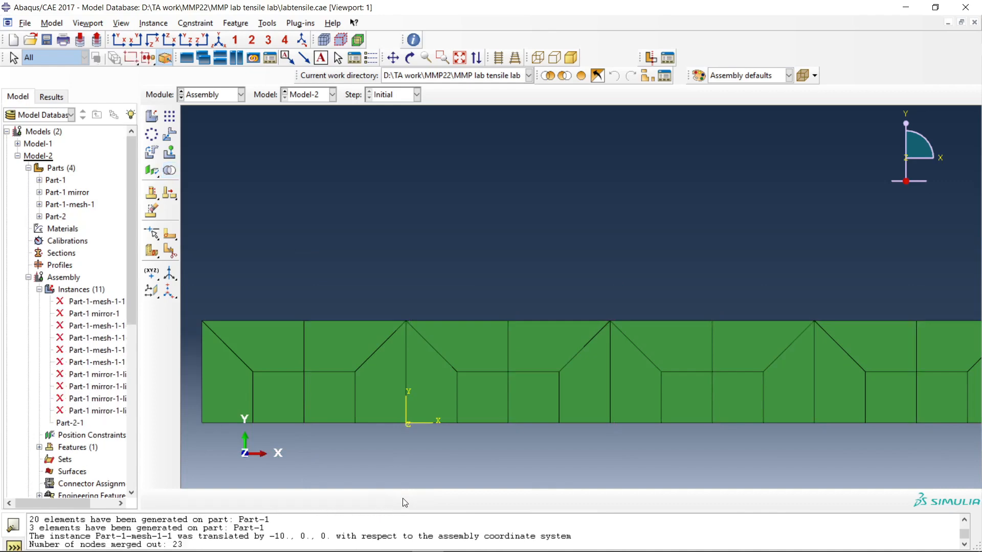
left_click(75, 424)
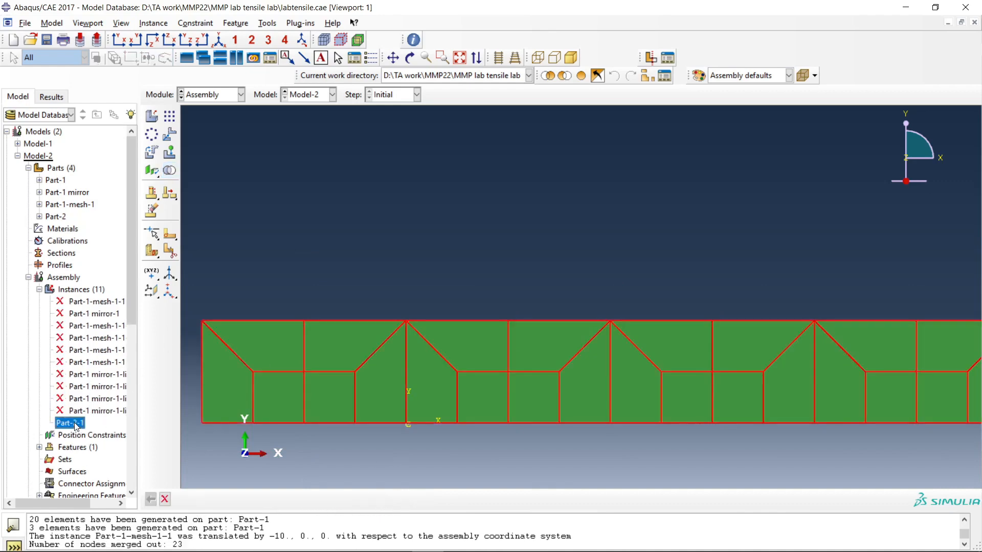
scroll(435, 370, "down", 3)
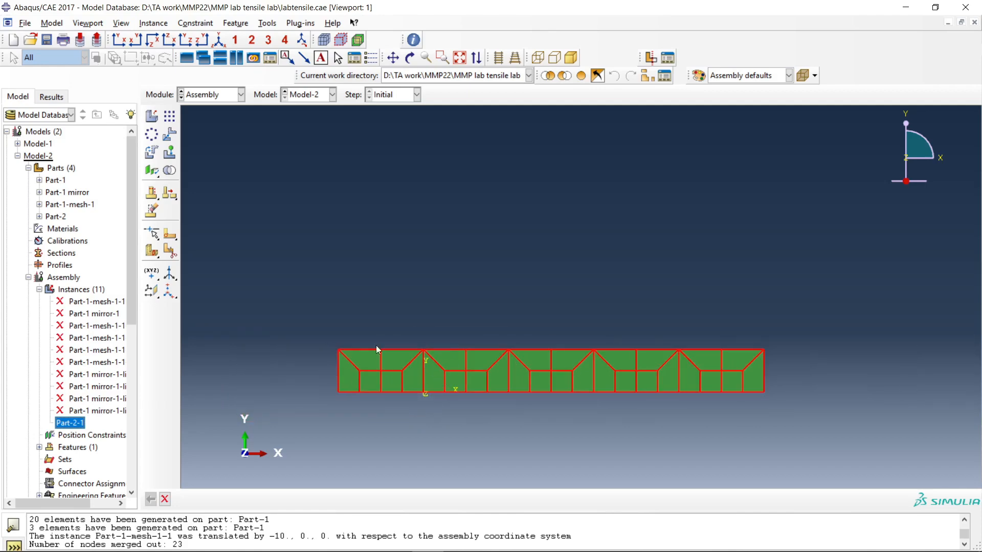
left_click(204, 97)
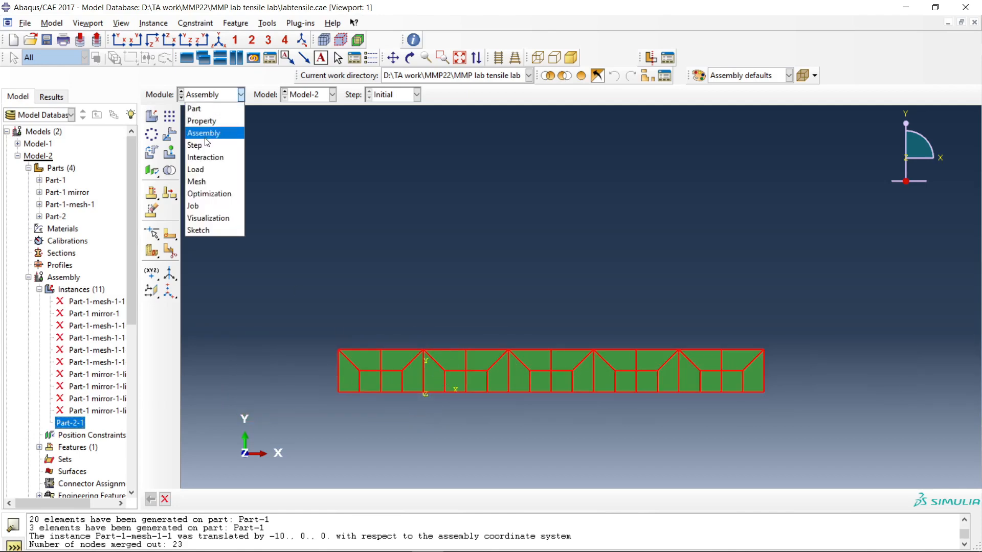
left_click(204, 146)
left_click(210, 95)
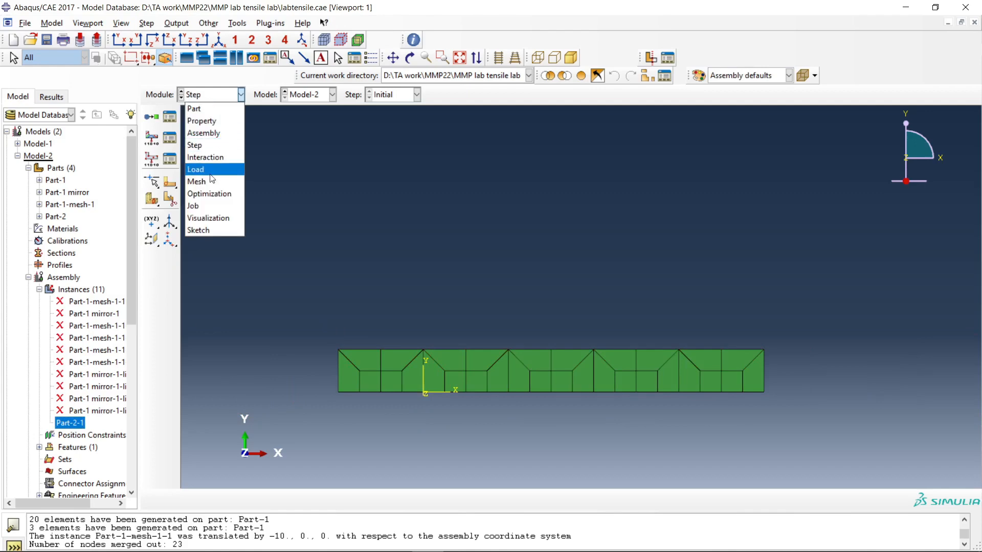
left_click(208, 193)
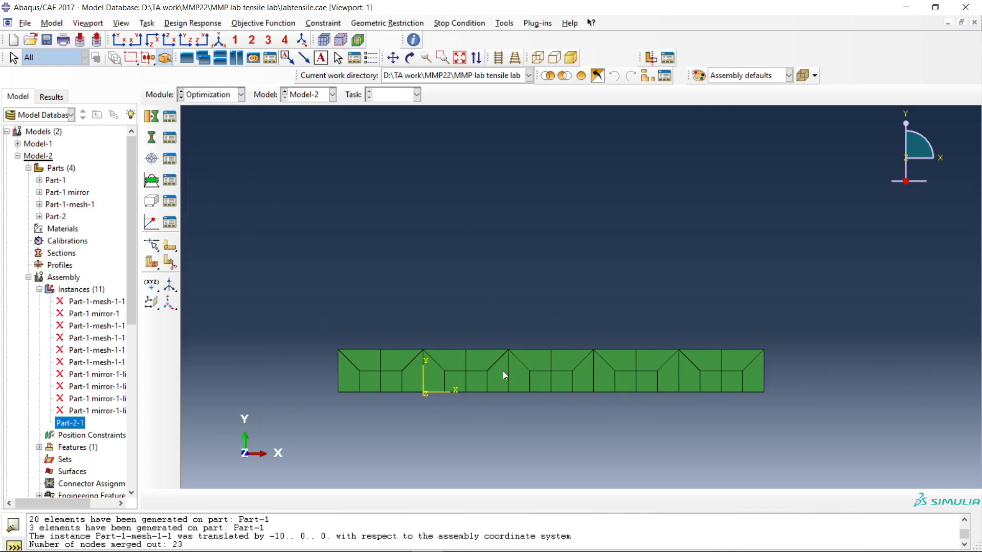
left_click(210, 94)
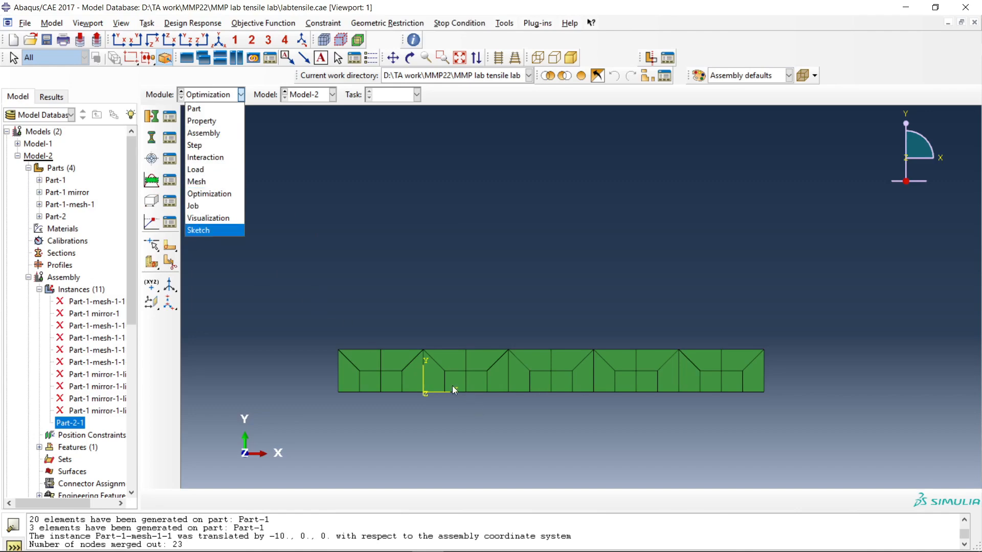
Step: Switch to the other Abaqus/CAE session with model DEL and start a sketched face partition on the rectangular plate
mouse_move(455, 550)
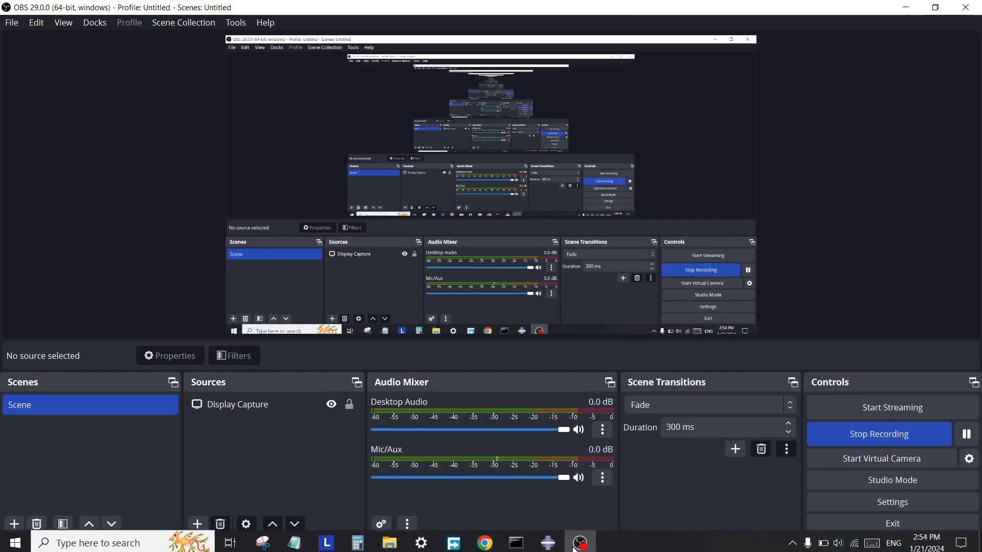
left_click(551, 546)
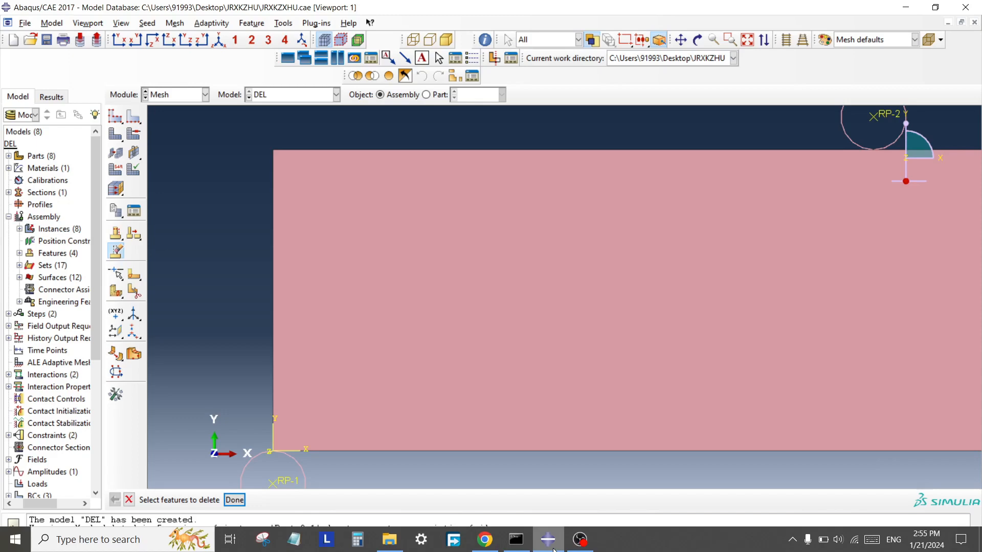
left_click(134, 292)
left_click(845, 387)
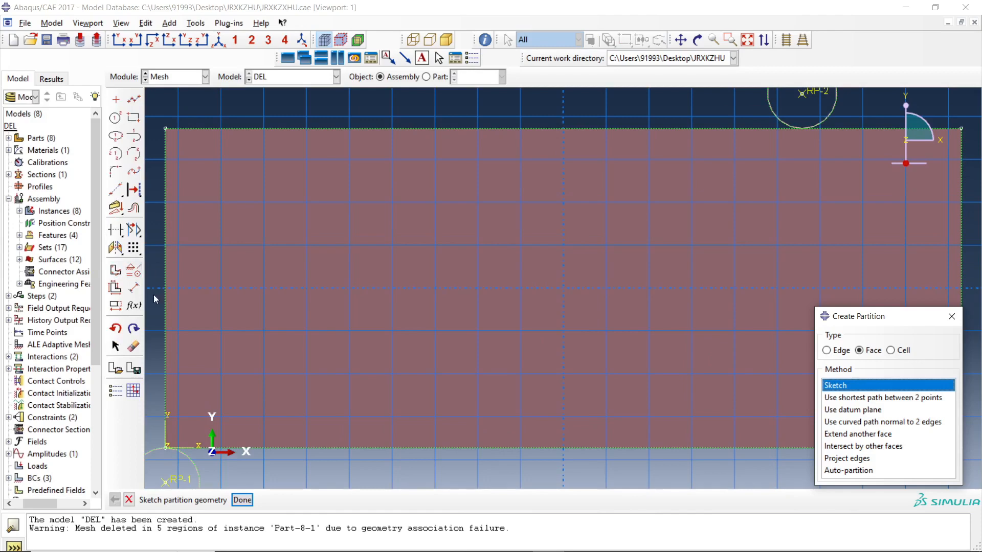
Step: Sketch a rectangle about 7.7 high inside the plate, starting on its left edge
scroll(158, 260, "down", 3)
left_click(133, 117)
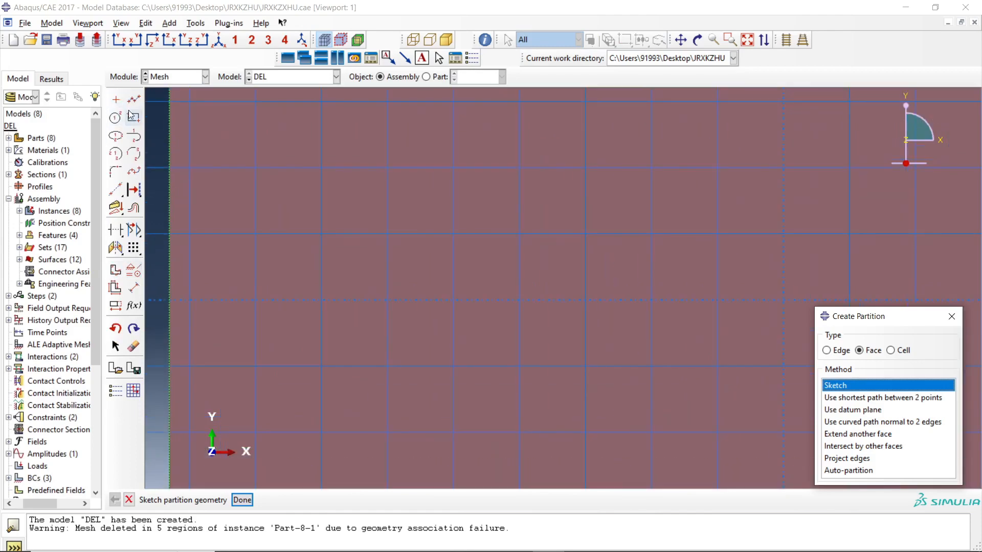
left_click(170, 201)
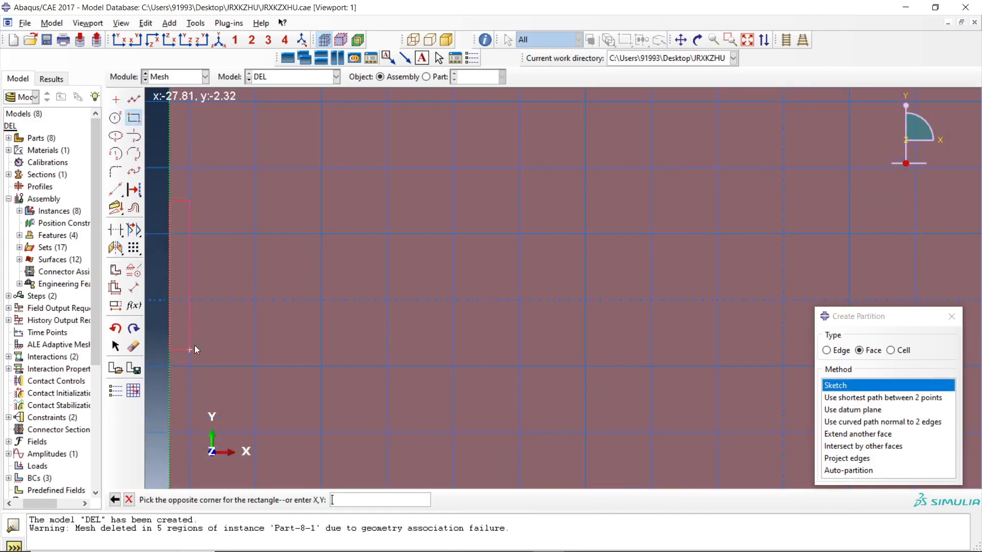
left_click(269, 369)
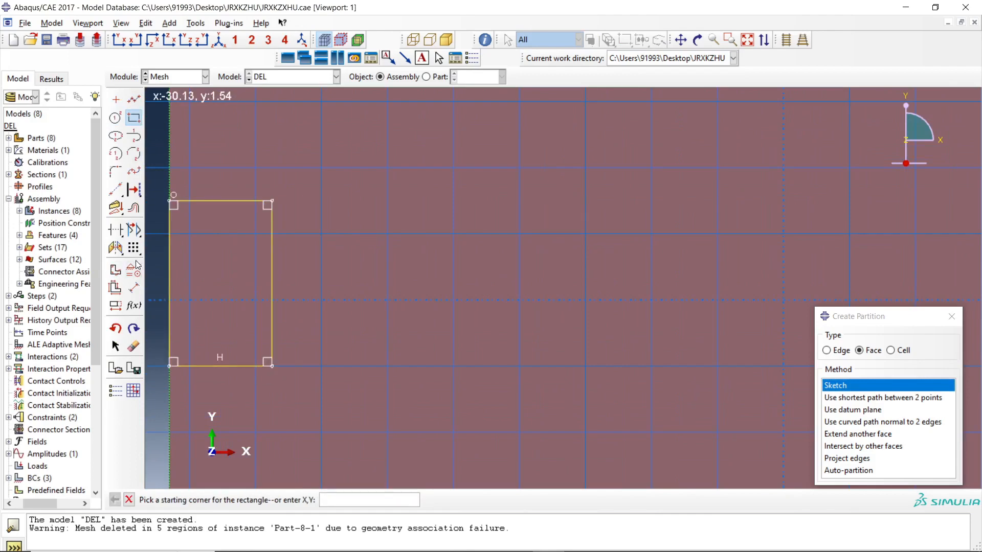
Step: Dimension the rectangle on the plate's left edge to a height of 5 and a width of 1
left_click(134, 288)
left_click(273, 289)
left_click(341, 291)
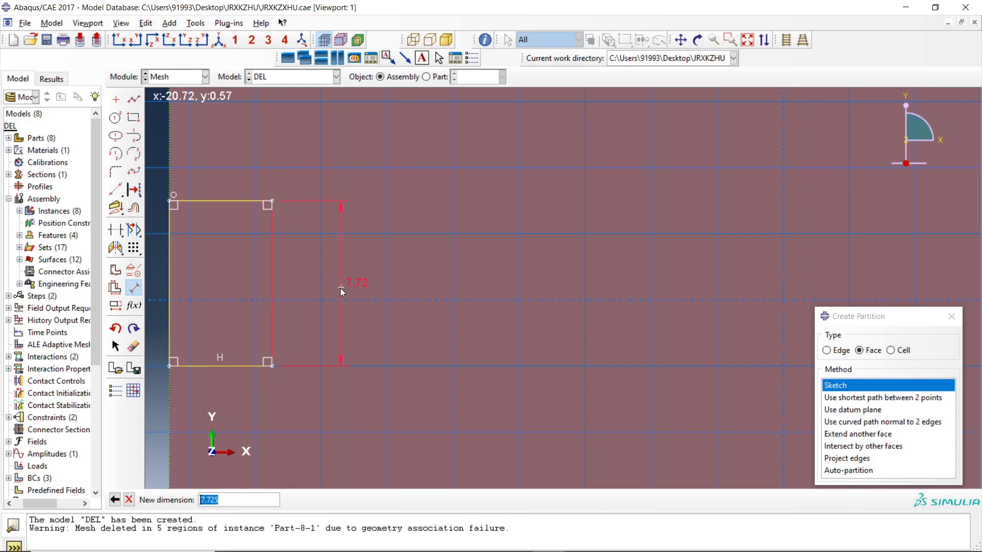
type("1")
key("Return")
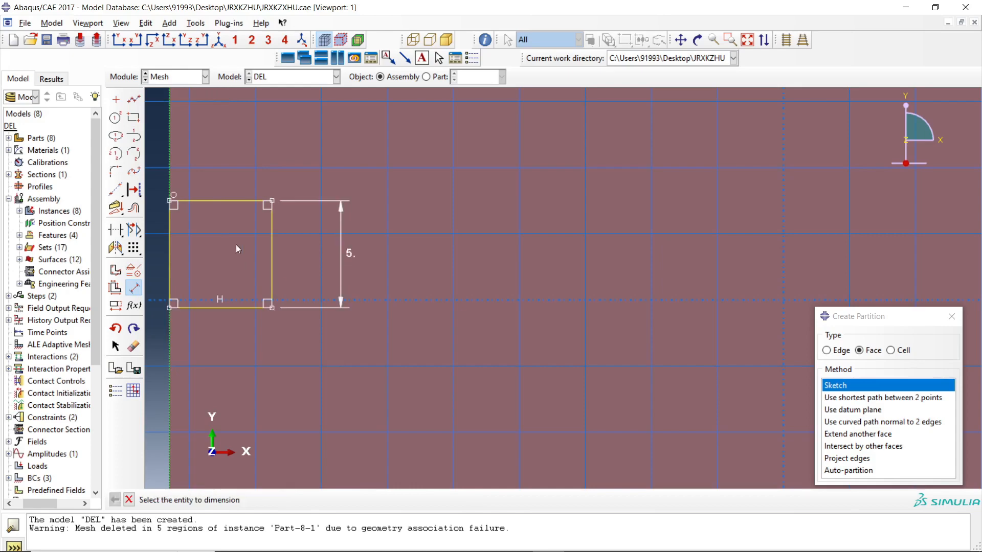
left_click(211, 202)
left_click(214, 168)
type("1")
key("Return")
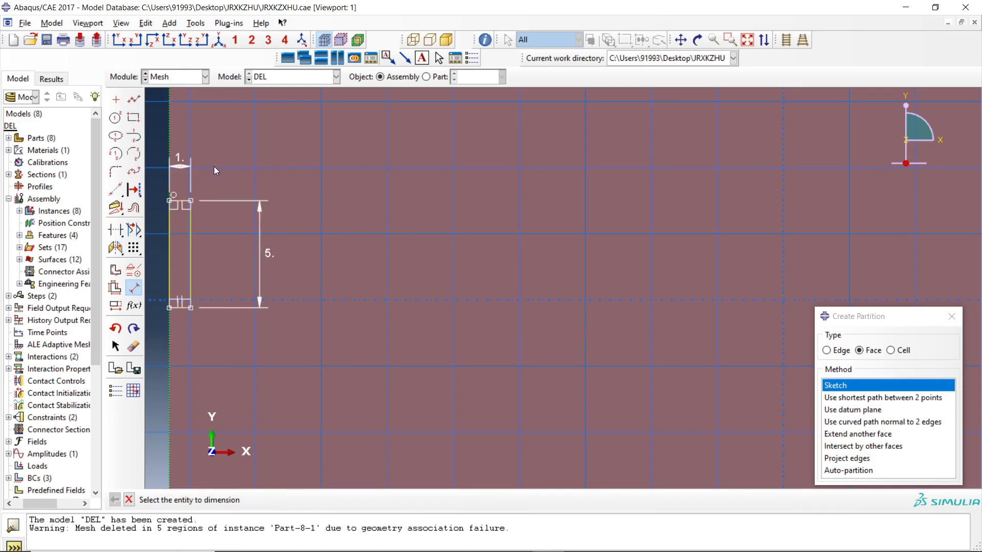
Step: Sketch a small rectangle about 0.17 wide just above the 1 by 5 rectangle, starting from its upper-left corner
scroll(158, 192, "up", 4)
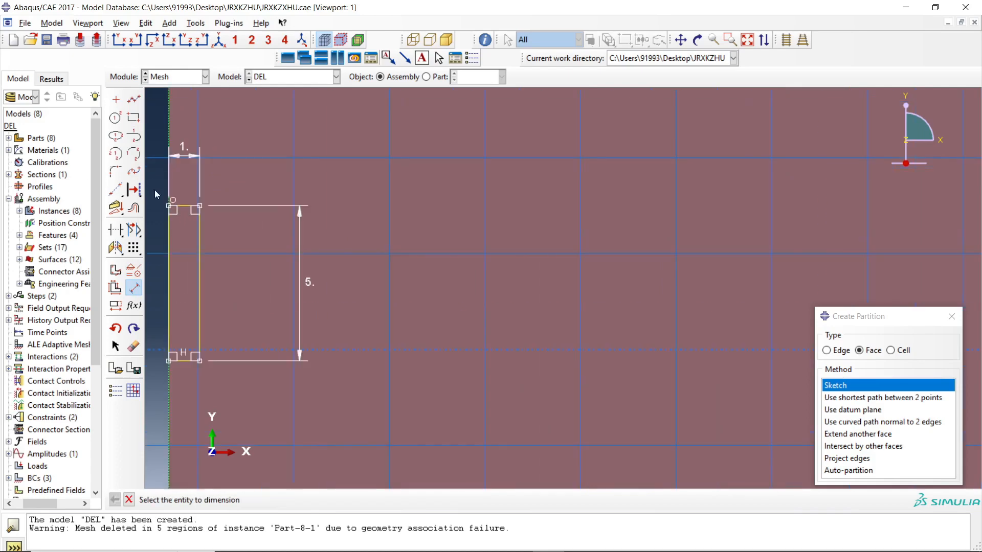
scroll(170, 223, "up", 3)
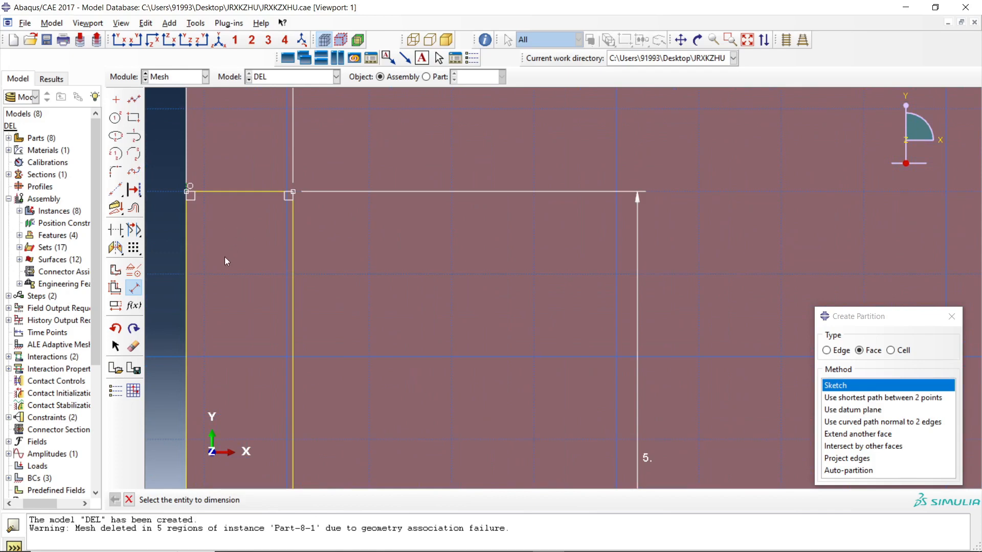
scroll(169, 184, "up", 3)
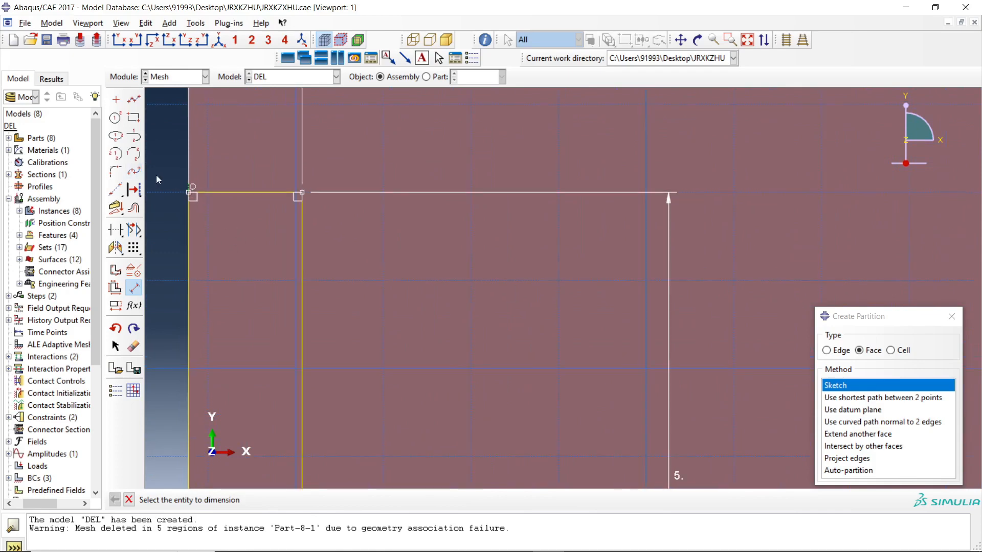
scroll(178, 193, "up", 2)
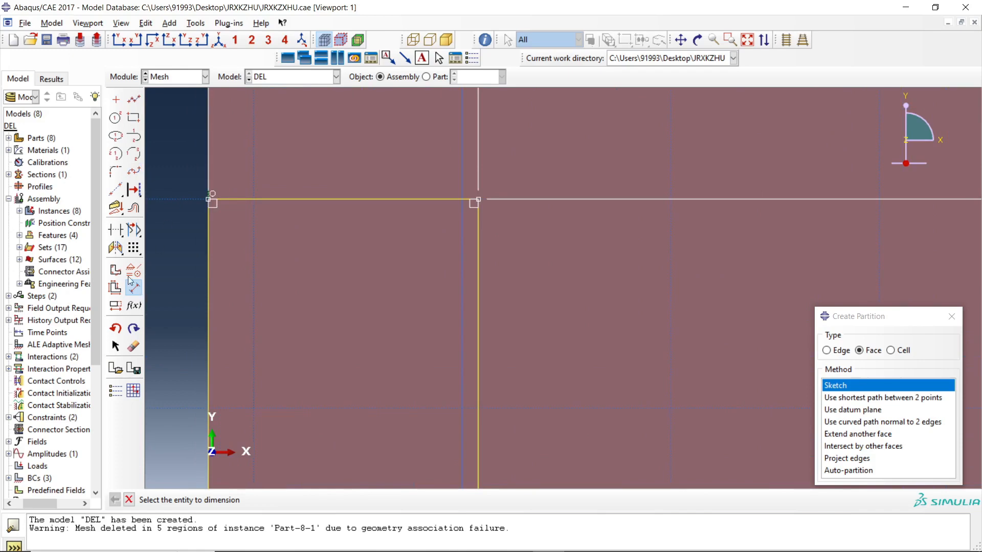
left_click(134, 117)
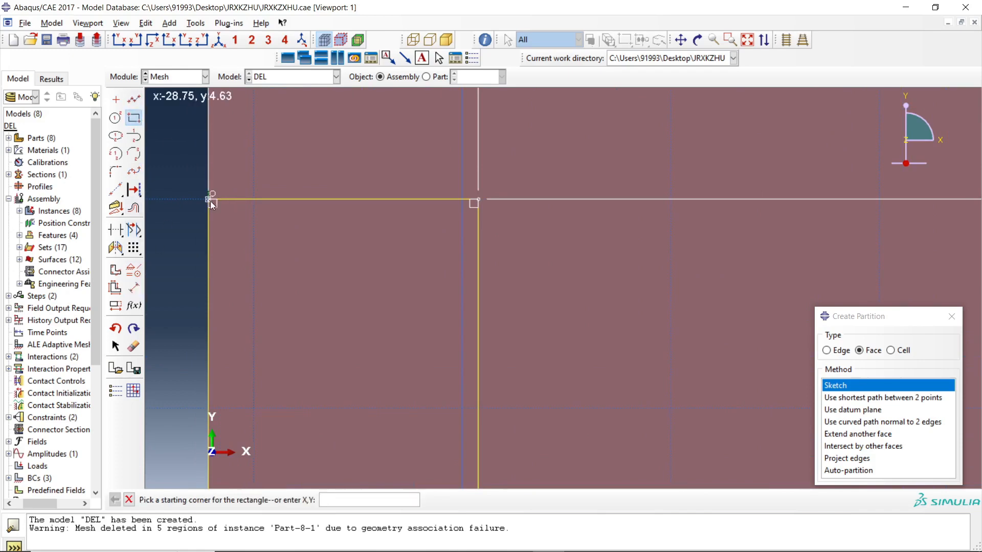
left_click(210, 199)
left_click(254, 164)
Step: Dimension the small rectangle to a height of 0.1 and a width of 0.1
left_click(134, 289)
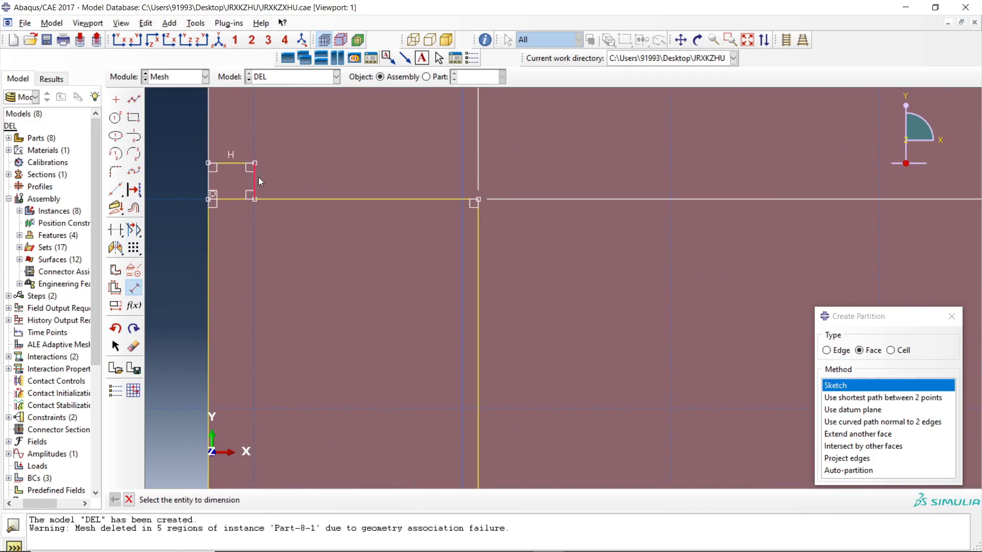
left_click(298, 172)
type("0.1")
key("Return")
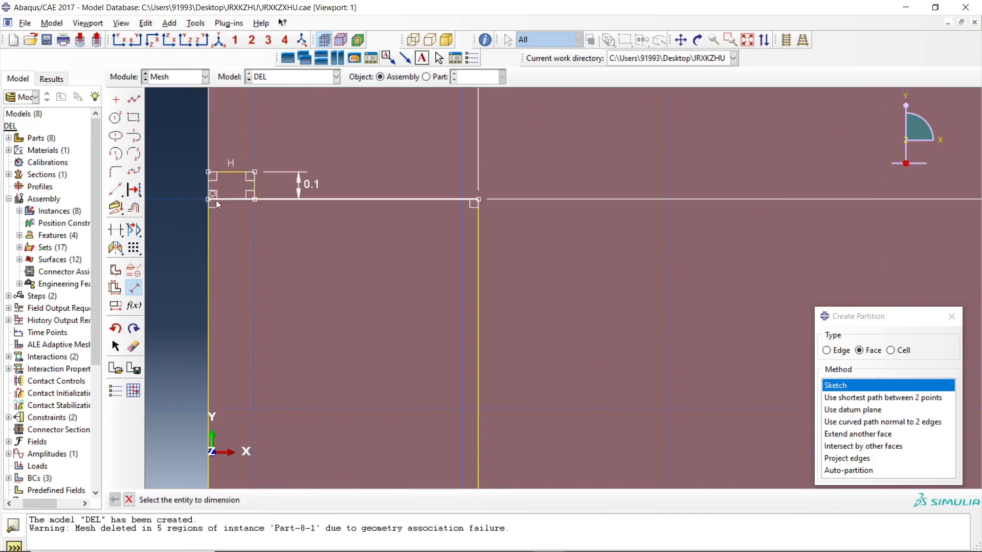
left_click(231, 173)
left_click(236, 143)
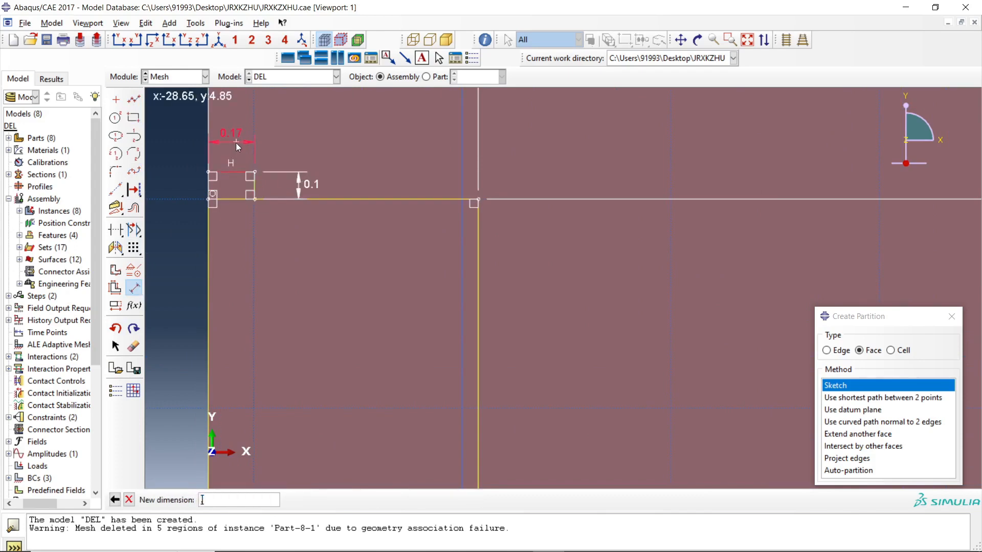
type("0.1")
key("Return")
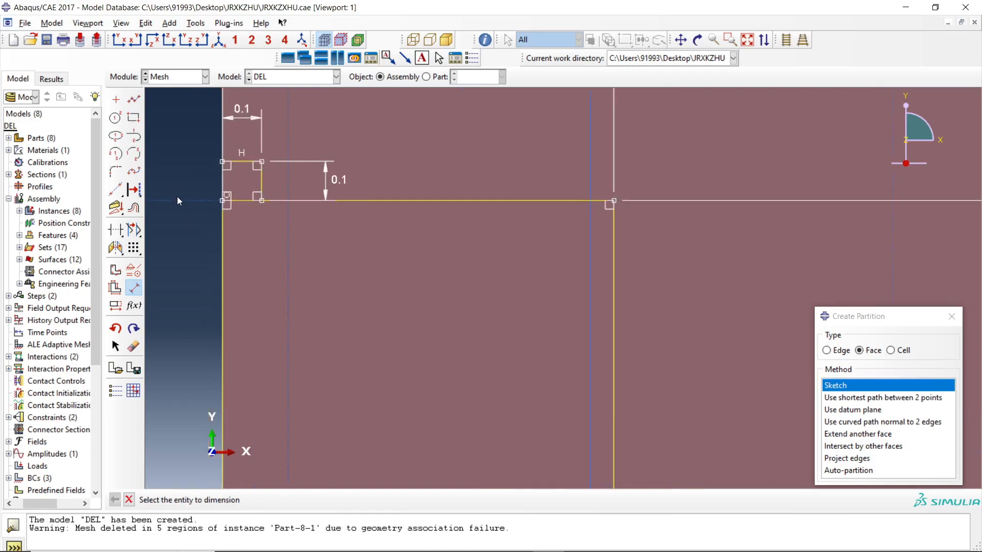
Step: Trim the overlapping segment along the bottom edge of the 0.1 square
left_click(115, 230)
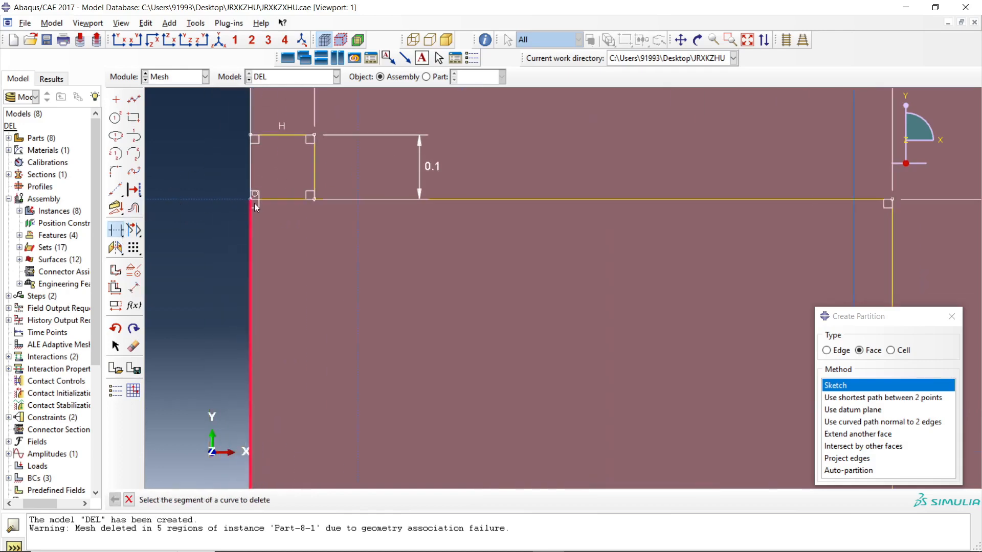
left_click(275, 198)
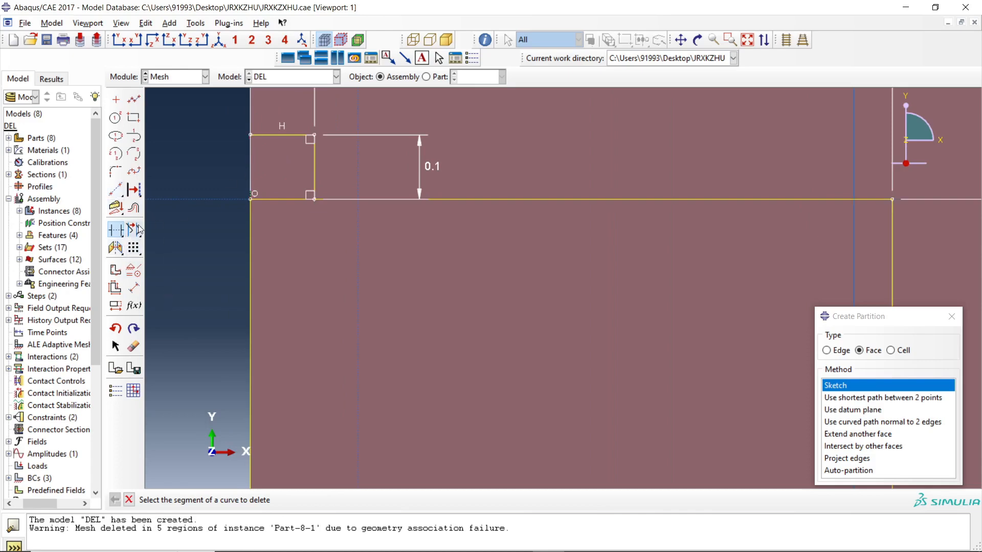
Step: Sketch a rectangle about 0.04 high in the lower-right corner of the 0.1 square and dimension its width to 0.05
left_click(134, 118)
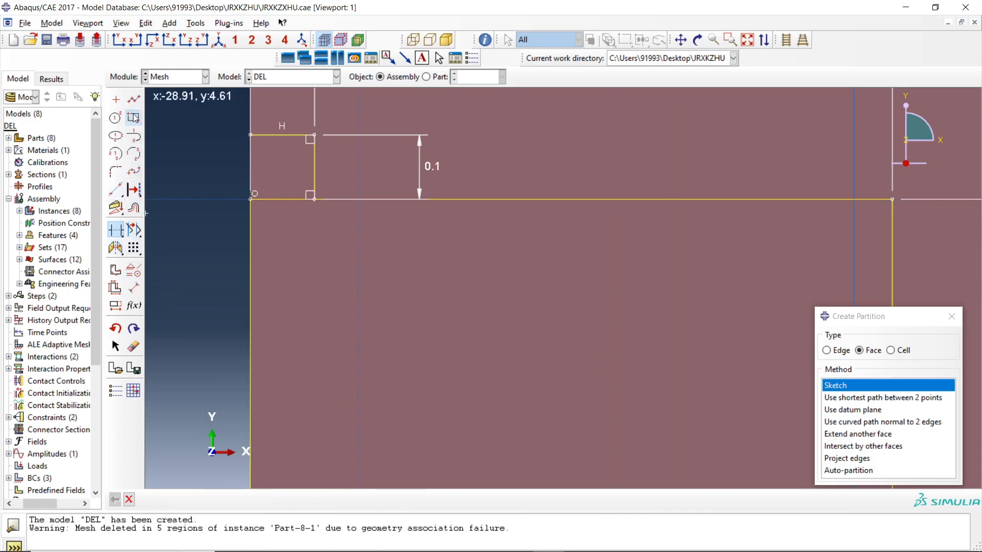
left_click(311, 195)
left_click(275, 174)
left_click(133, 288)
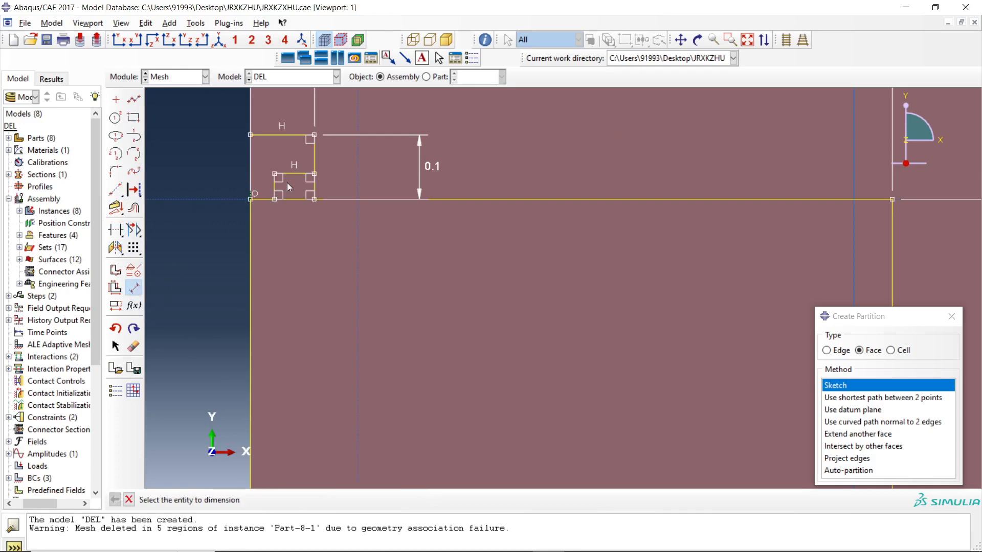
left_click(296, 167)
left_click(295, 154)
type("0")
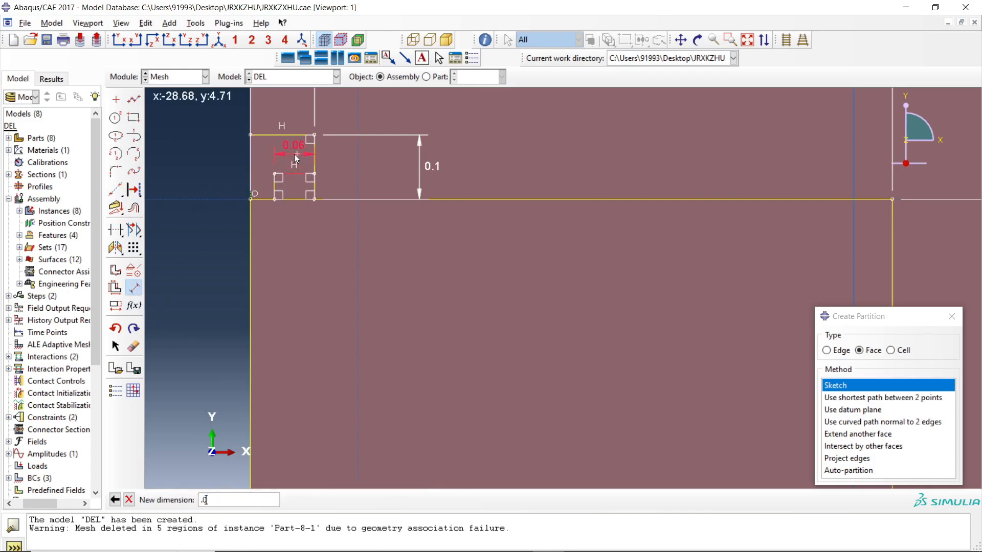
type(".054")
key("Return")
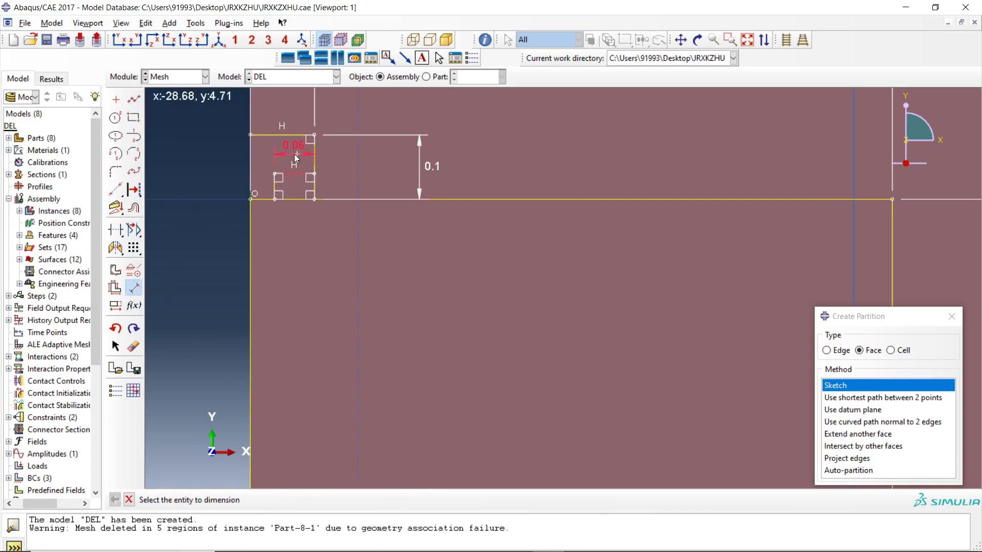
Step: Try to dimension the inner rectangle's height to 0.05, and undo that dimension
scroll(251, 185, "up", 2)
scroll(283, 88, "up", 2)
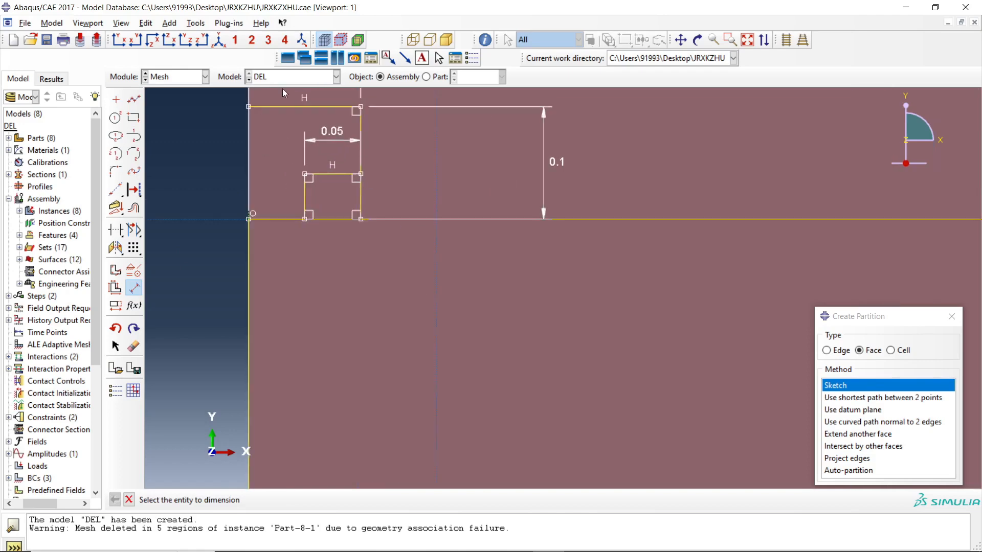
left_click(309, 199)
left_click(280, 215)
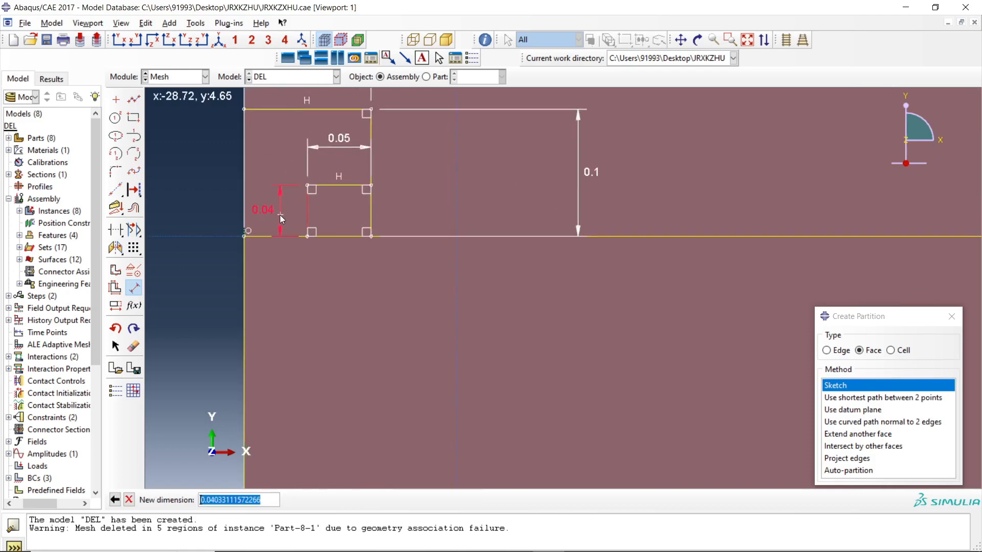
type("0.05")
key("Return")
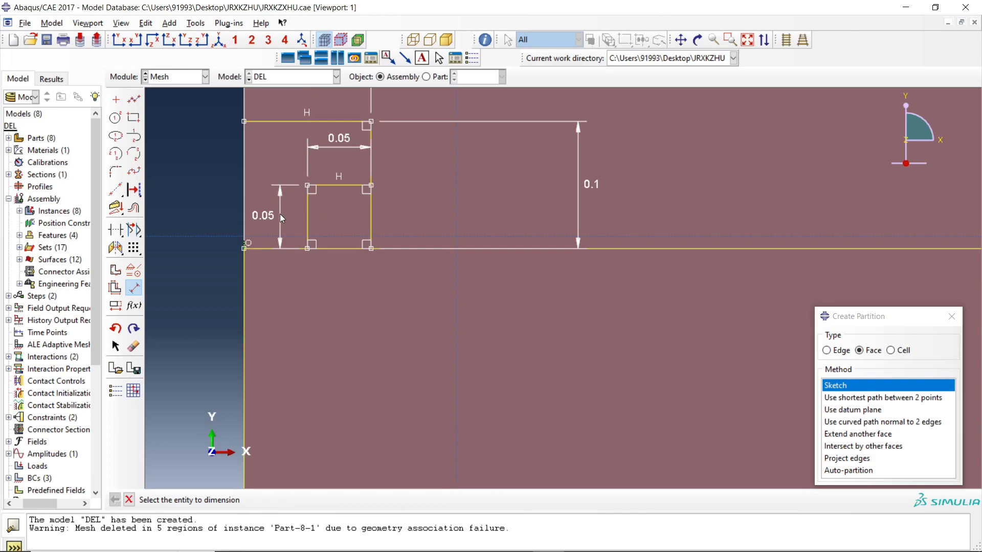
key("ctrl+z")
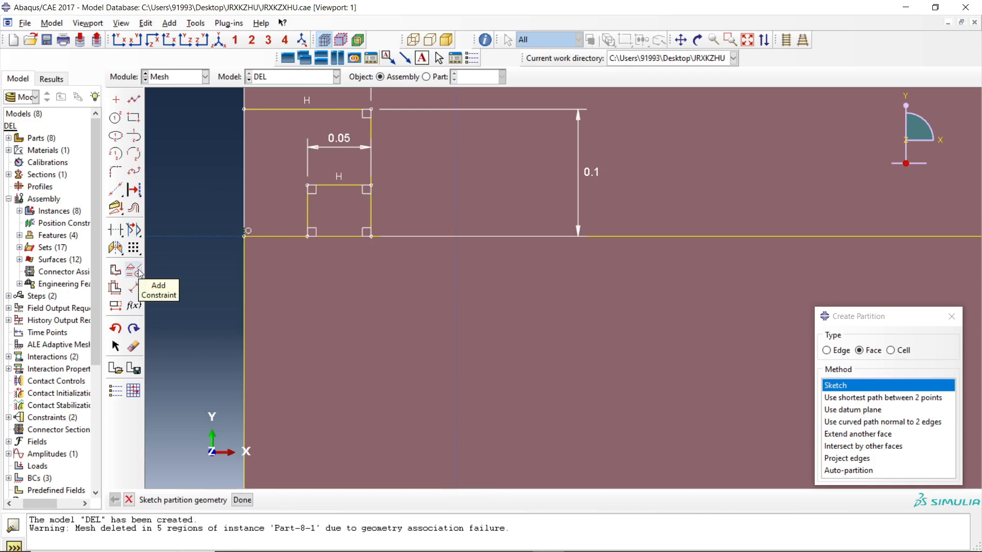
Step: Trim away the inner rectangle's edges and the bottom edge of the 0.1 square
left_click(116, 230)
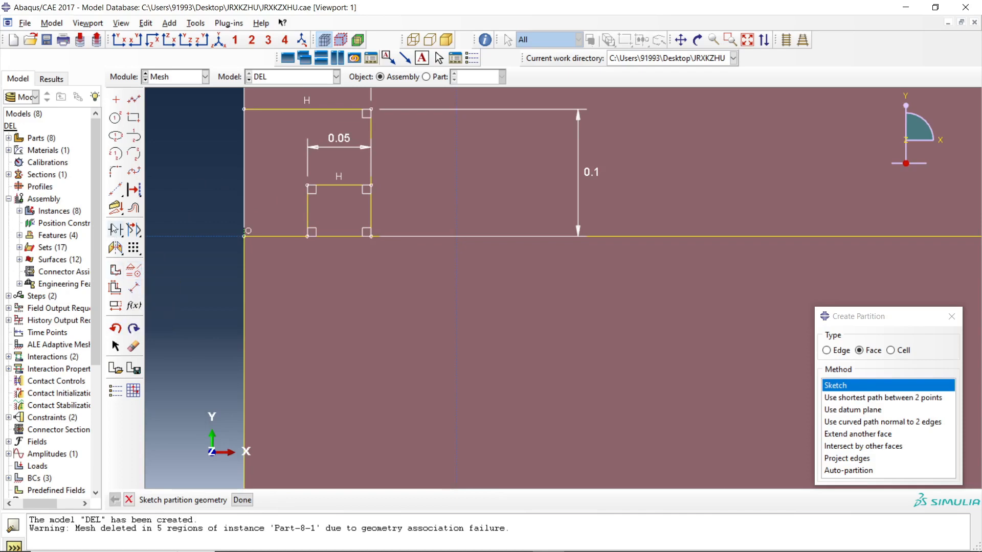
left_click(307, 212)
left_click(325, 185)
left_click(369, 210)
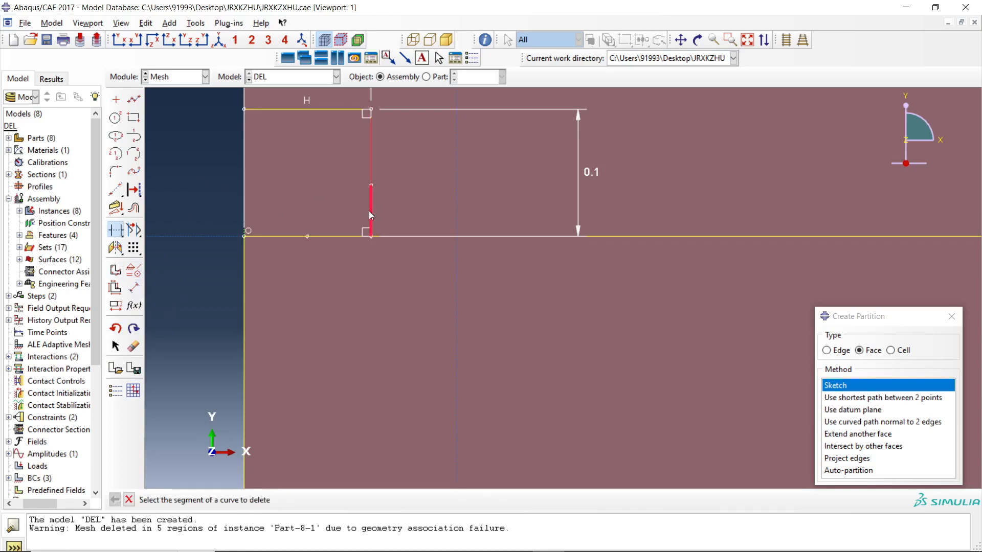
left_click(248, 243)
left_click(322, 234)
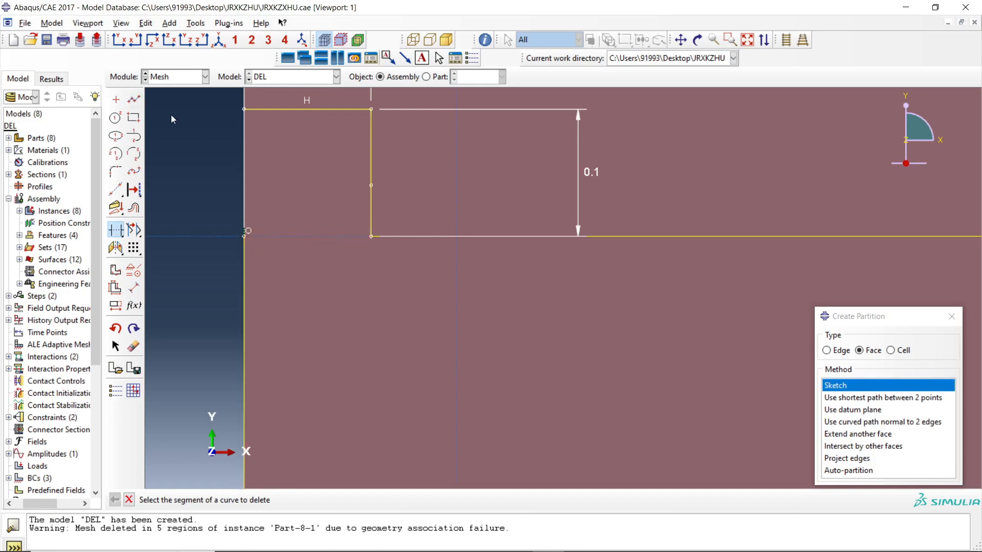
Step: Draw a horizontal line closing the bottom of the 0.1 square between its two lower corners
left_click(134, 99)
left_click(370, 236)
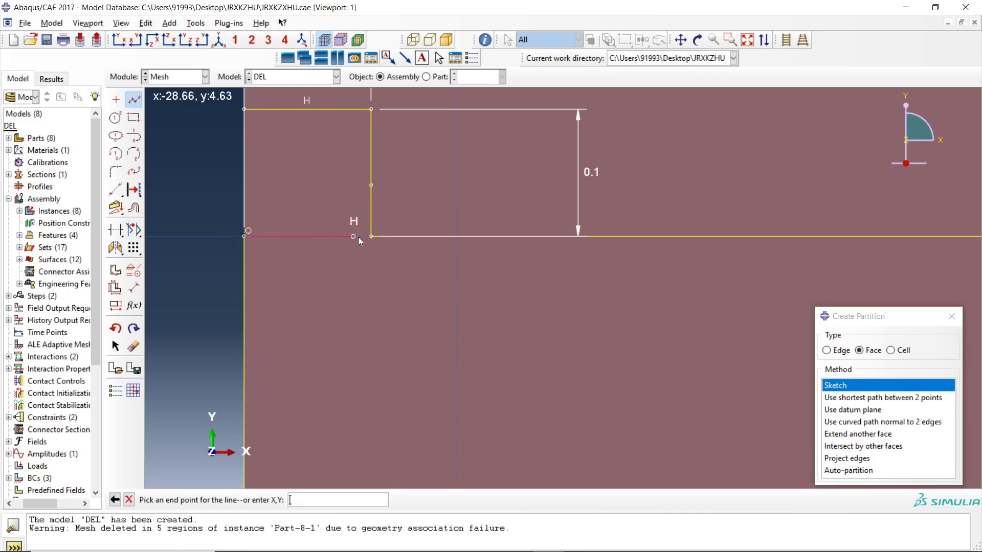
left_click(134, 100)
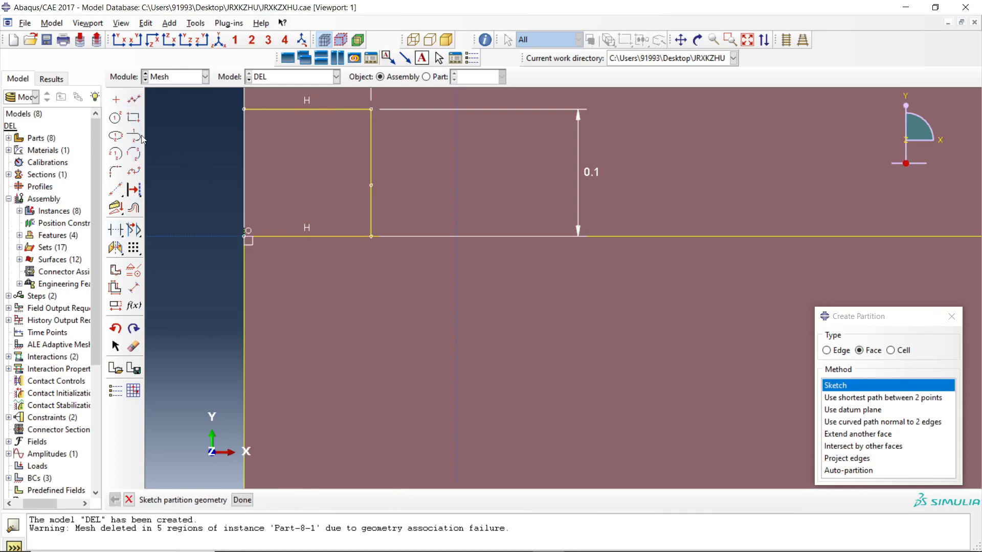
Step: Sketch a free-standing rectangle about 0.05 by 0.05 below the 0.1 square, inside the large rectangle
left_click(133, 117)
left_click(362, 323)
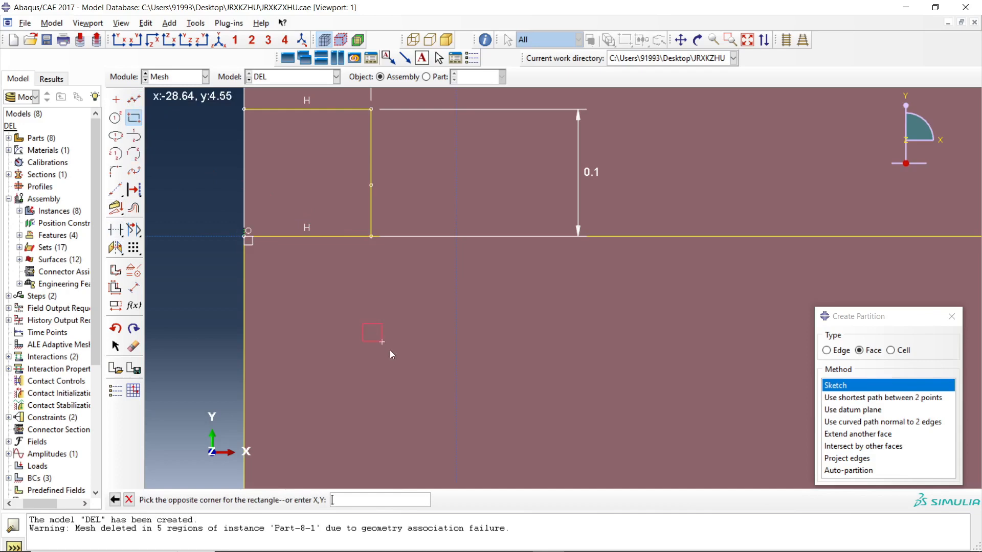
left_click(428, 383)
Step: Dimension the free-standing rectangle to a height of 0.05 and a width of 0.05
left_click(133, 287)
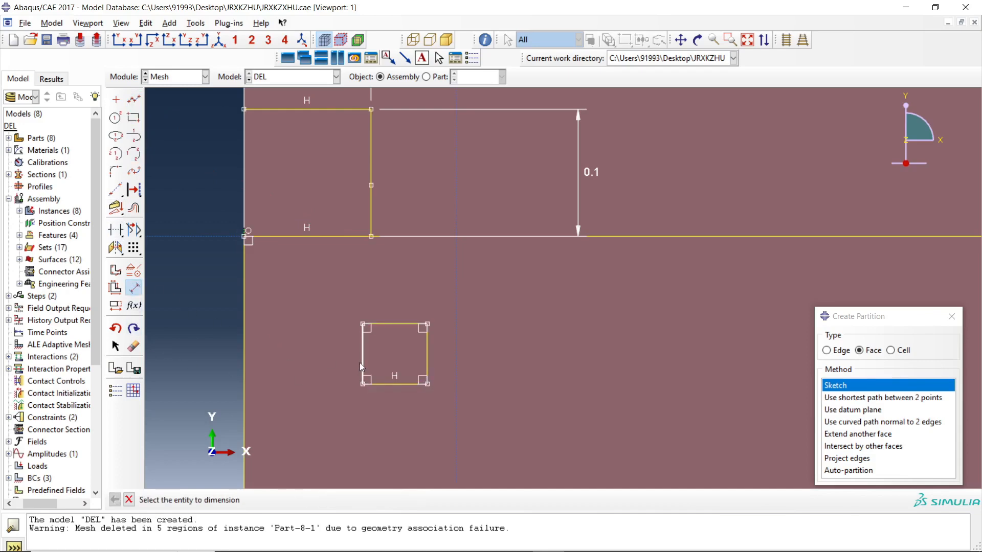
left_click(361, 364)
left_click(302, 359)
type(".05")
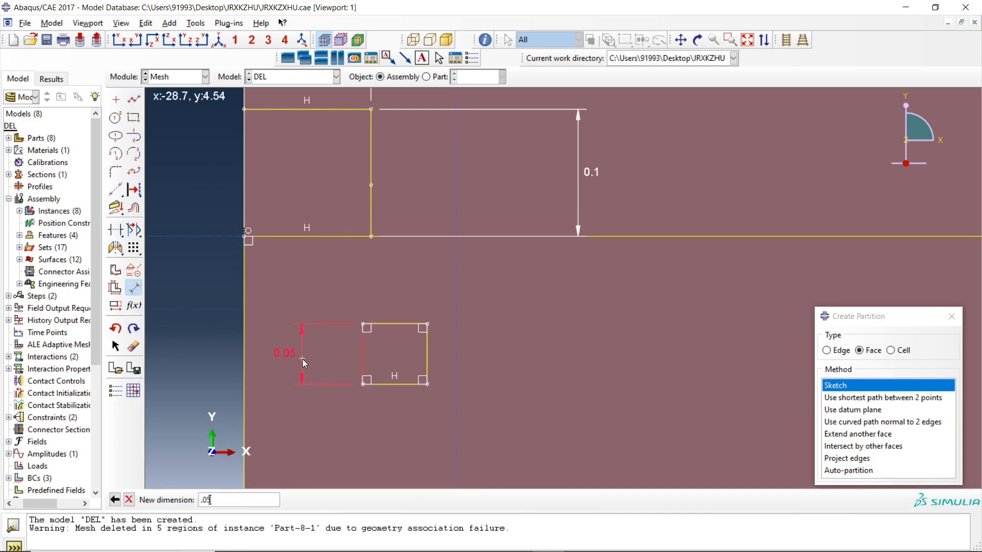
key("Return")
left_click(385, 320)
left_click(391, 293)
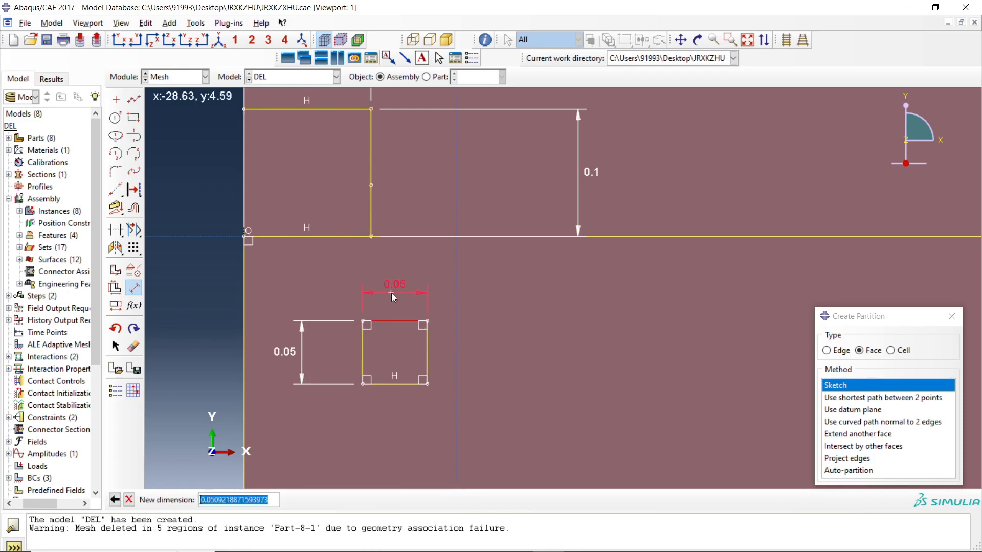
type(".05")
key("Return")
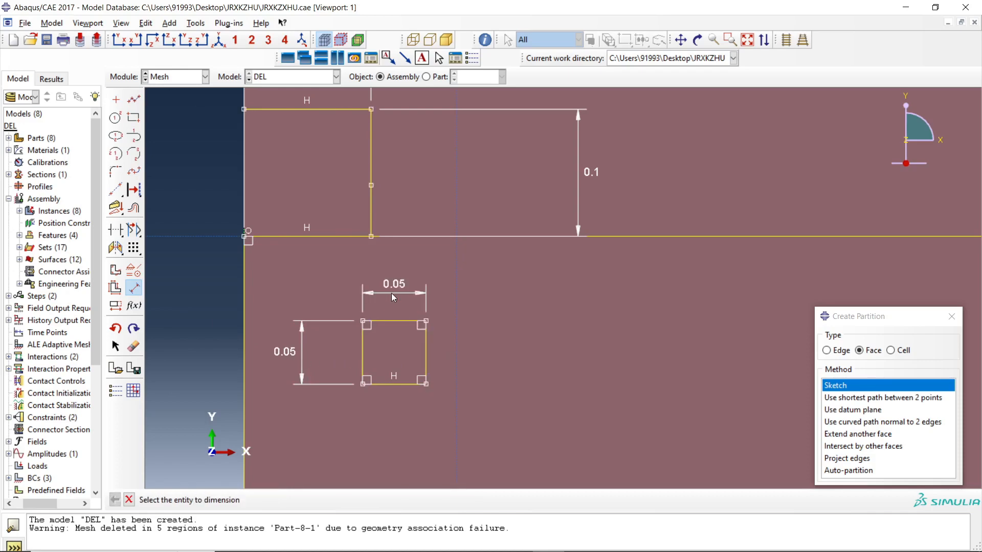
Step: Trim both segments of the right edge of the 0.1 square
left_click(115, 229)
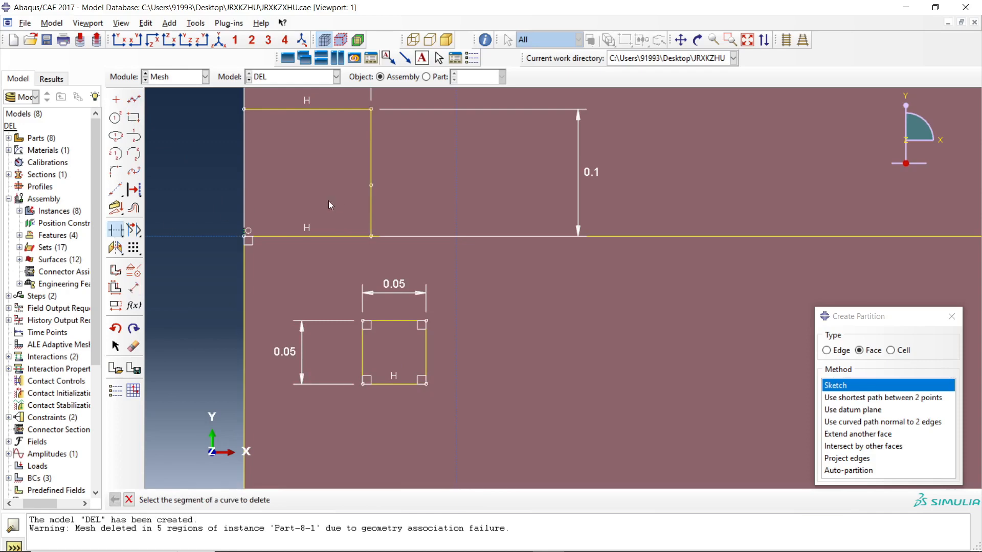
left_click(365, 207)
left_click(369, 174)
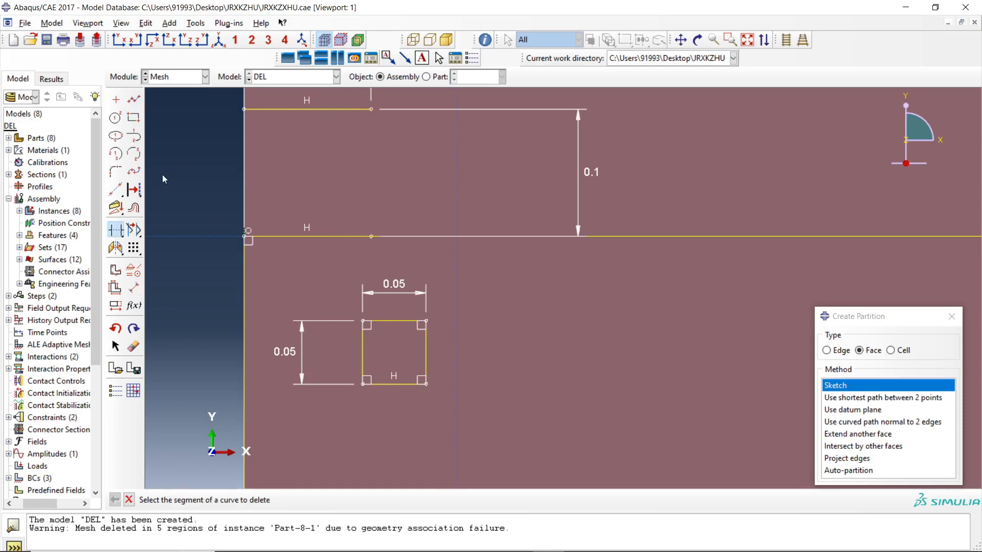
Step: Move the 0.05 square so its lower-right corner lands on the lower-right corner of the 0.1 square
left_click(116, 248)
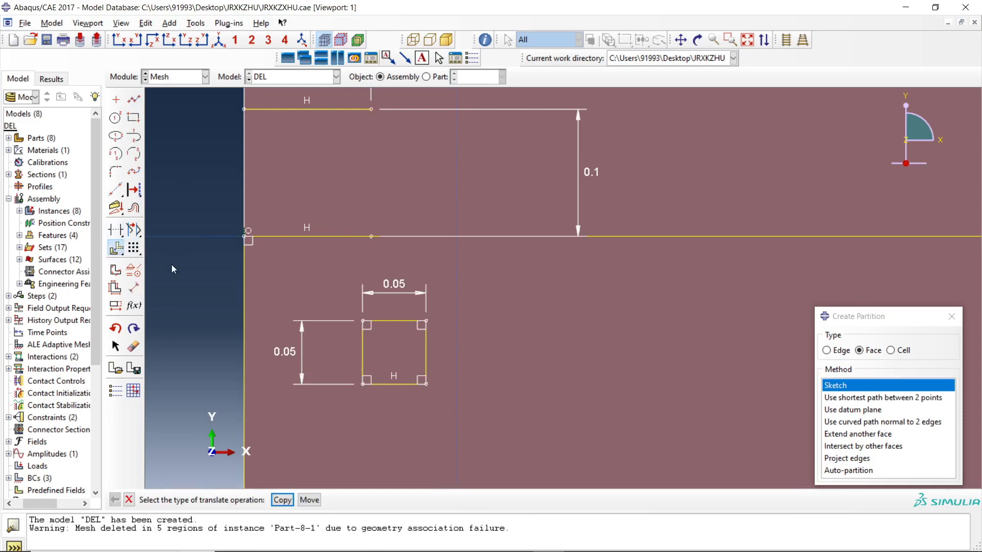
left_click(308, 500)
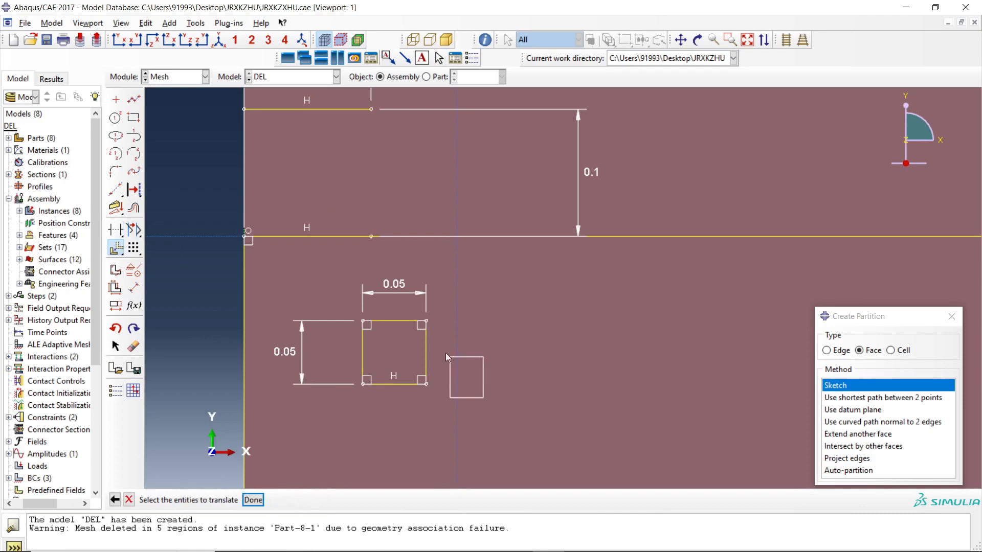
left_click_drag(446, 352, 309, 299)
left_click(253, 500)
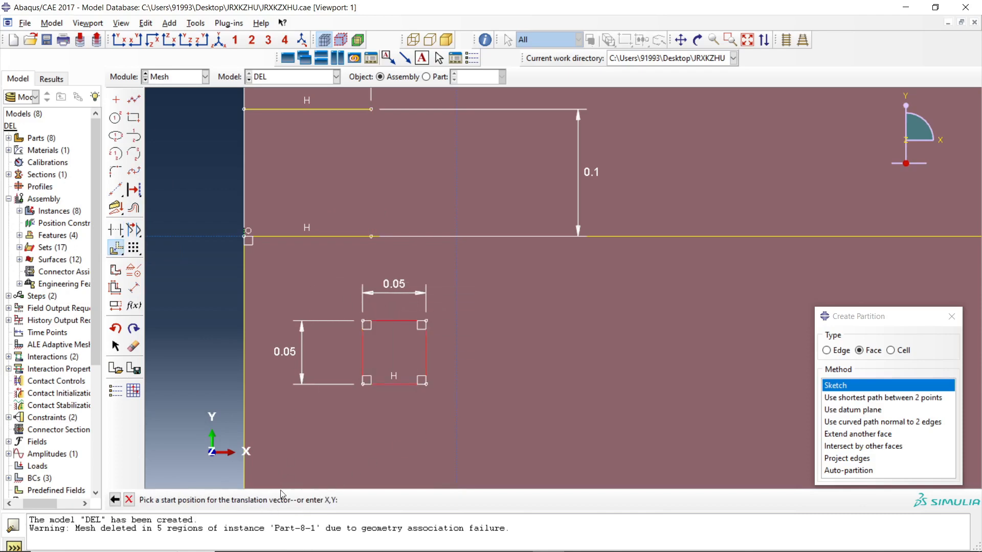
left_click(426, 384)
left_click(371, 236)
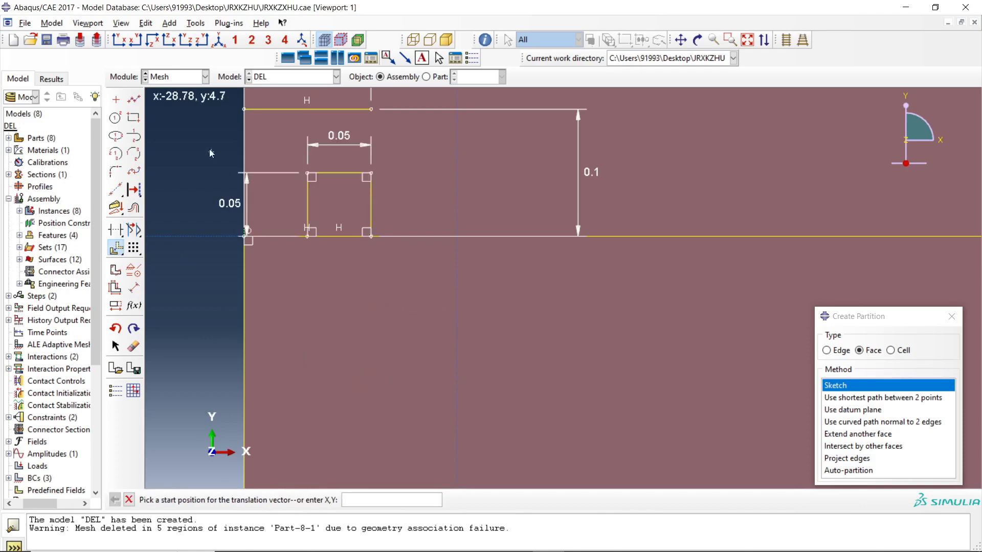
Step: Connect the 0.1 square's upper corners to the 0.05 square's upper corners with a vertical line on the right and a diagonal on the left
left_click(133, 99)
left_click(372, 109)
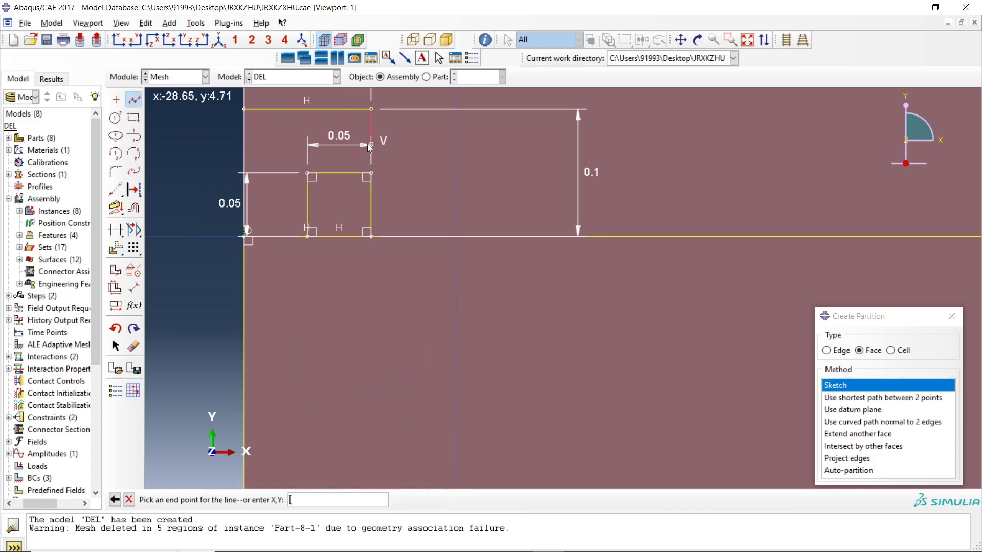
left_click(372, 173)
left_click(132, 100)
left_click(133, 100)
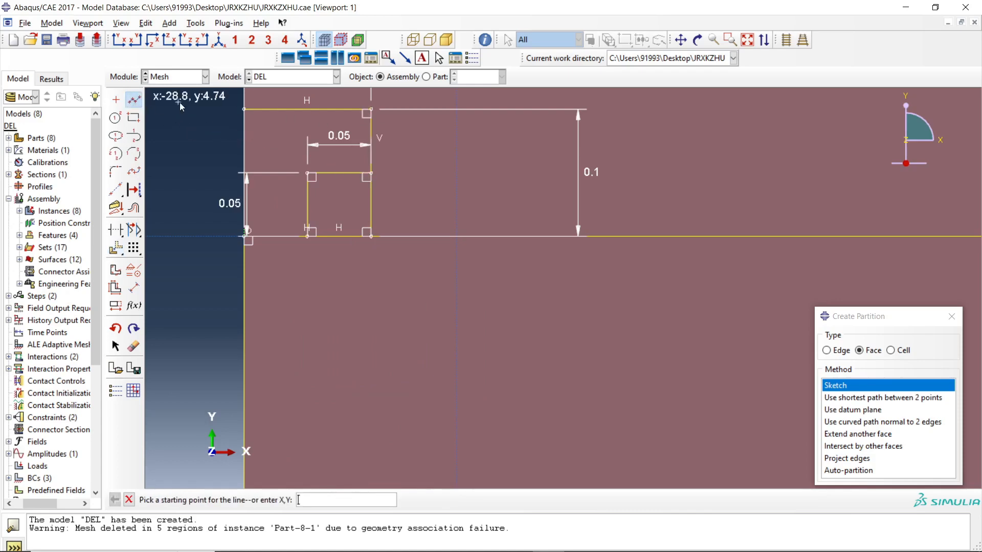
left_click(244, 109)
left_click(302, 174)
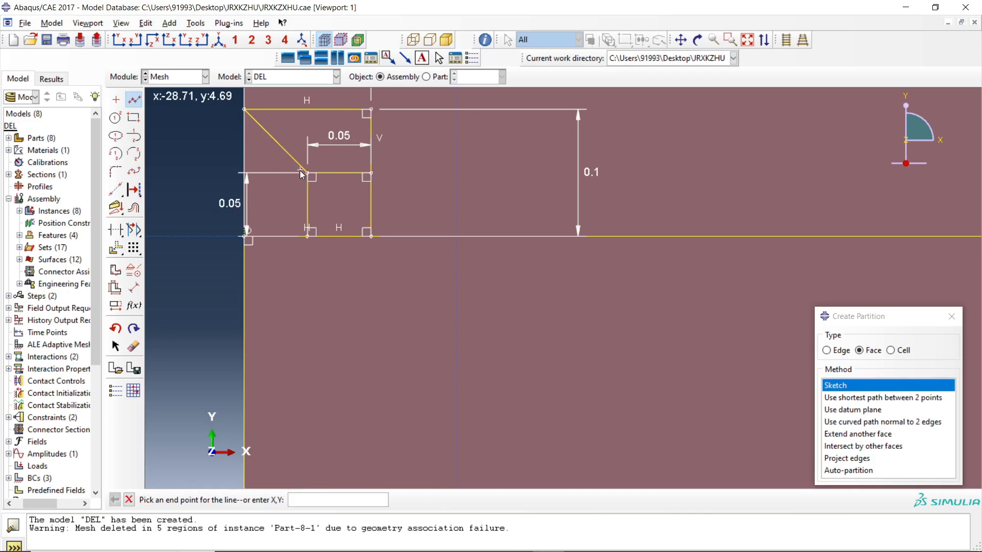
Step: Mirror a copy of the diagonal and the 0.05 square's edges about the square's right vertical edge
left_click(117, 249)
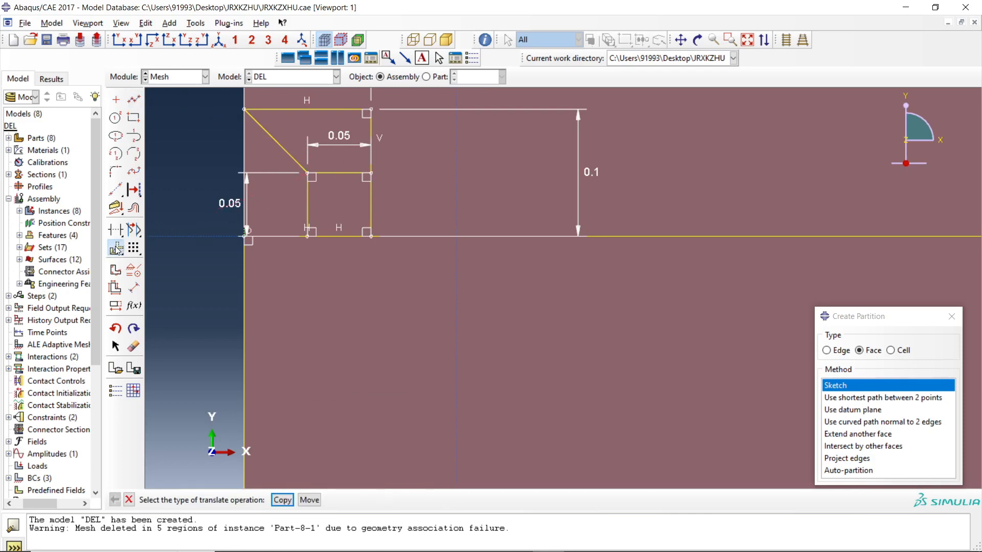
left_click_drag(117, 250, 190, 254)
left_click(275, 500)
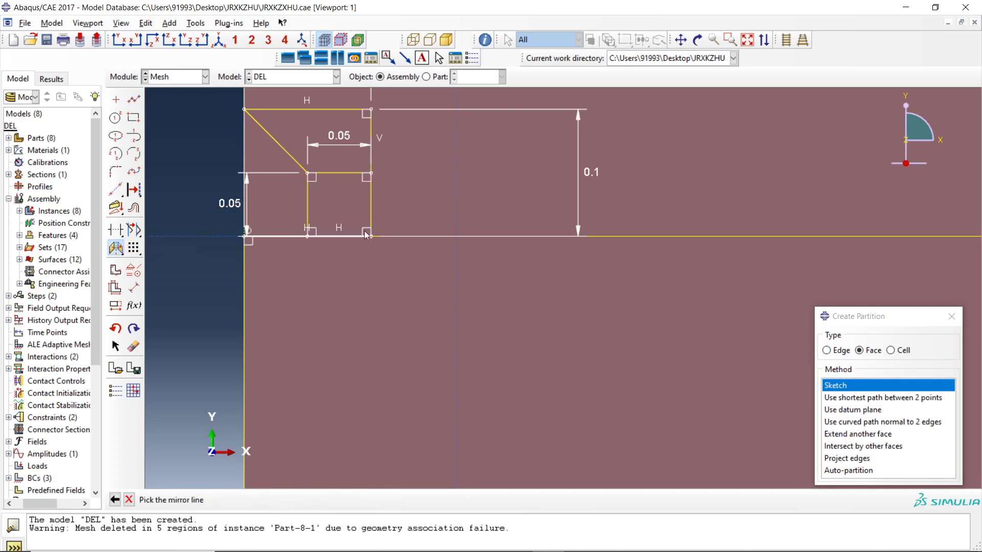
left_click(370, 200)
left_click_drag(332, 202, 273, 146)
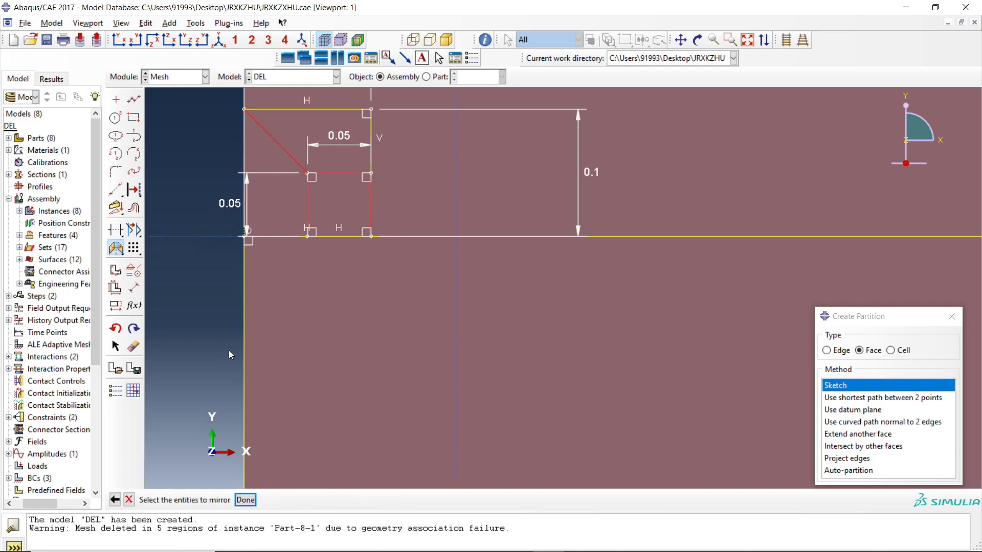
left_click(245, 500)
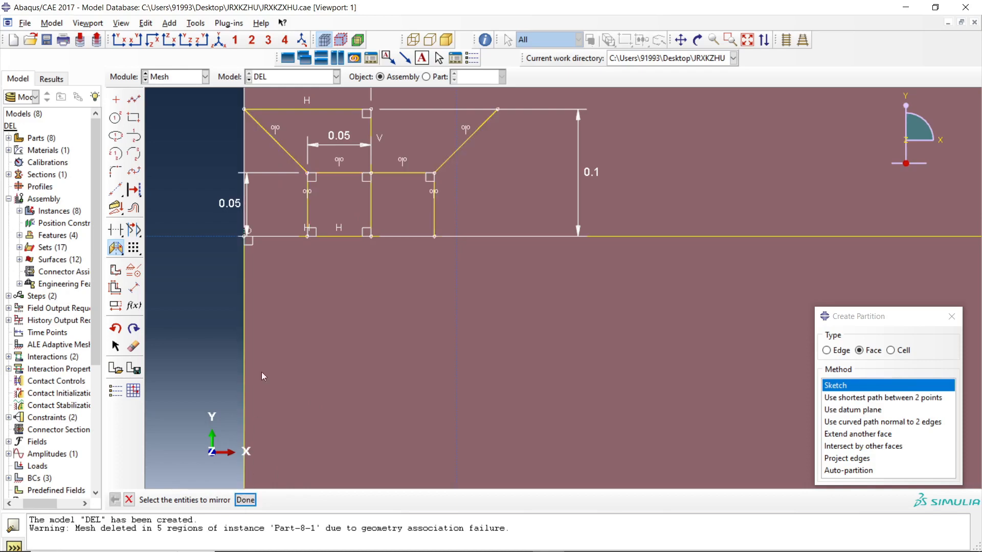
left_click(246, 500)
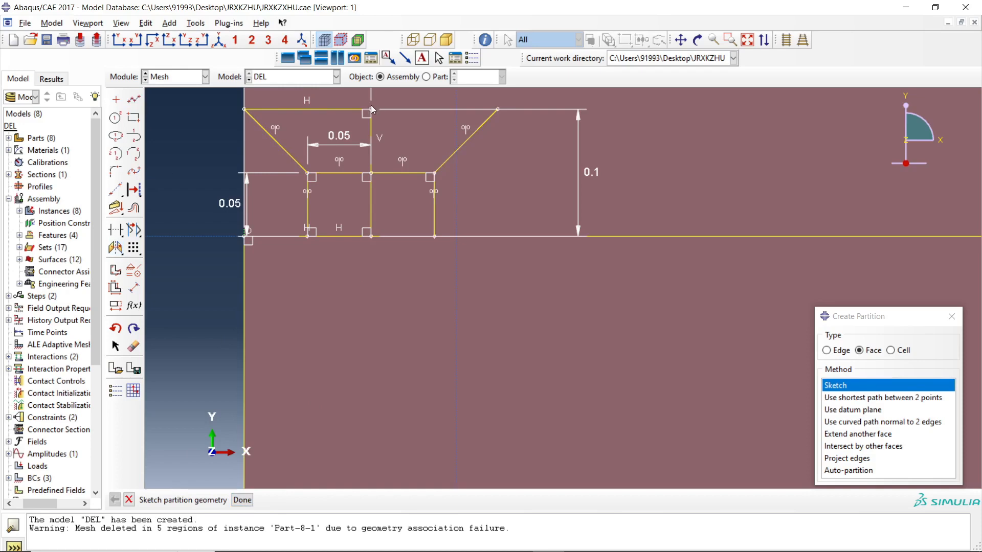
Step: Draw connected lines from the top of the centre vertical to the mirrored diagonal's upper end, then straight down to the base edge
left_click(134, 99)
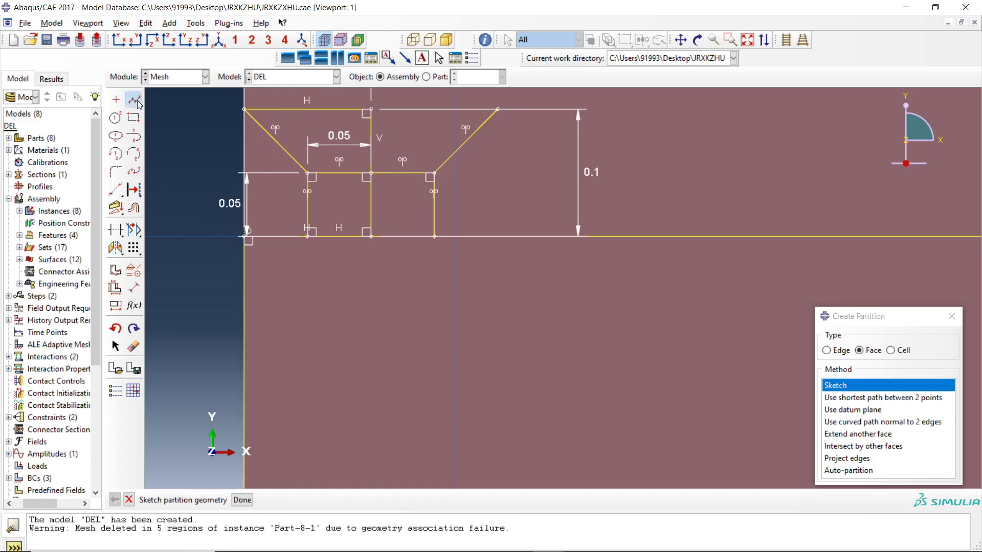
left_click(370, 109)
left_click(497, 109)
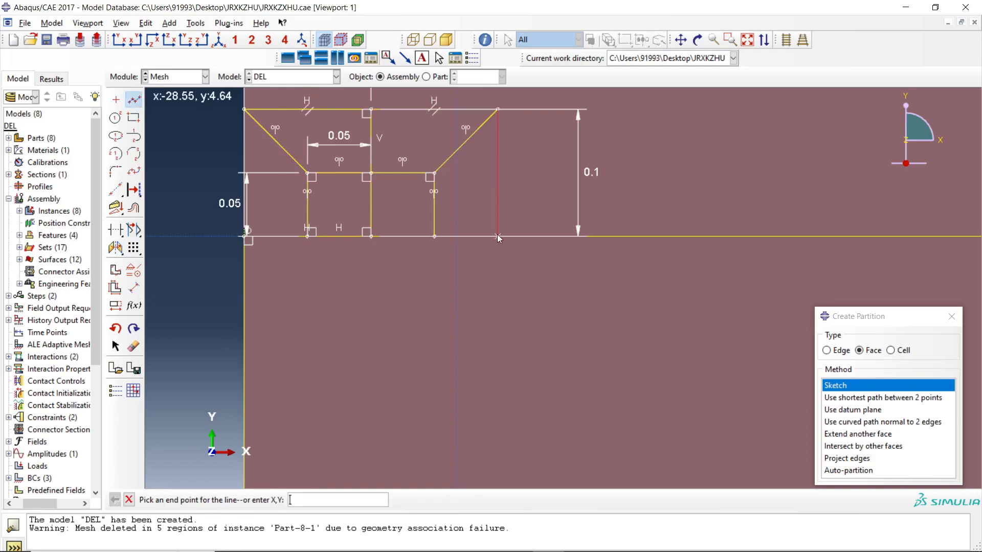
left_click(498, 235)
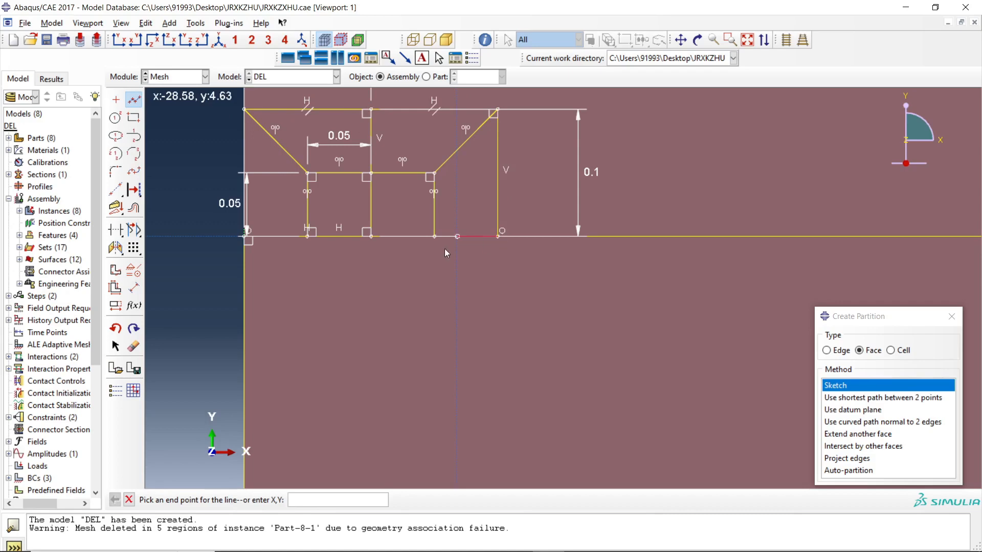
Step: Set up a linear pattern of the mirrored transition sketch with 0.2 spacing in direction 1 and a single row in direction 2
left_click(134, 249)
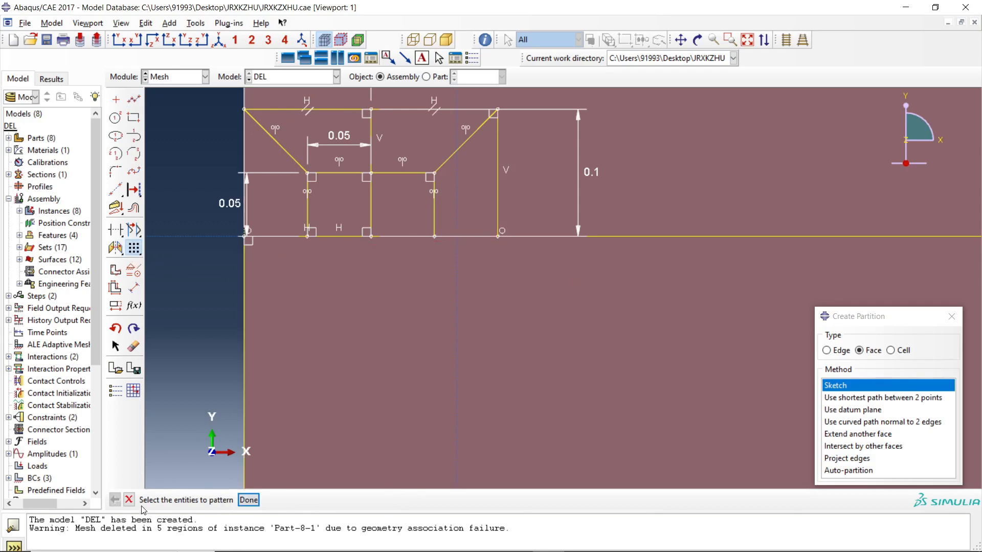
mouse_move(537, 200)
left_mouse_down()
mouse_move(281, 121)
mouse_move(265, 96)
left_mouse_up()
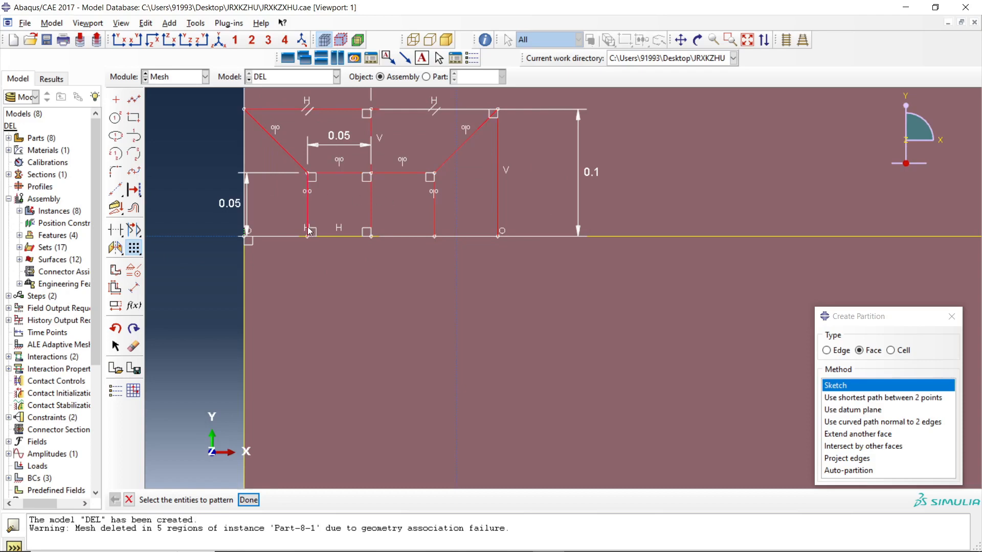
left_click_drag(885, 320, 808, 405)
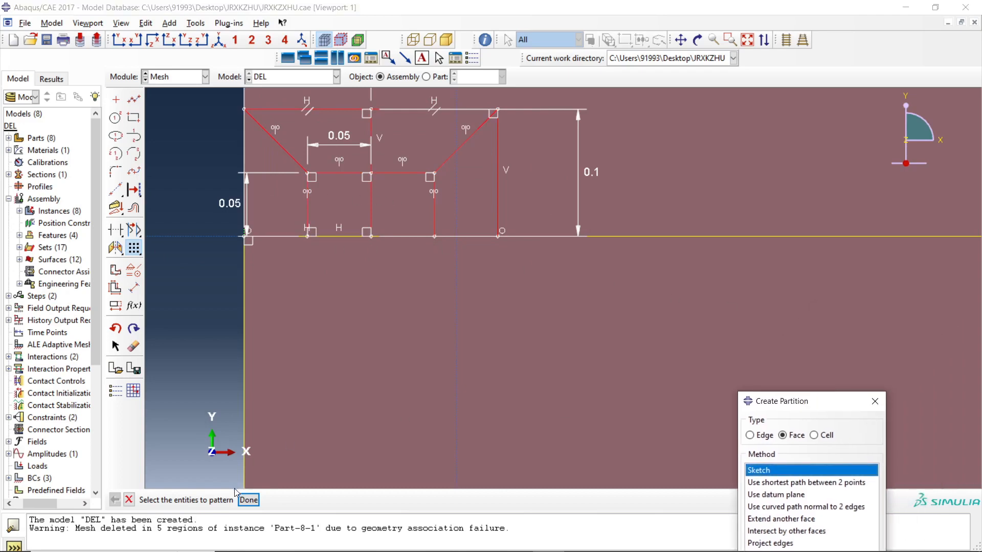
left_click(248, 499)
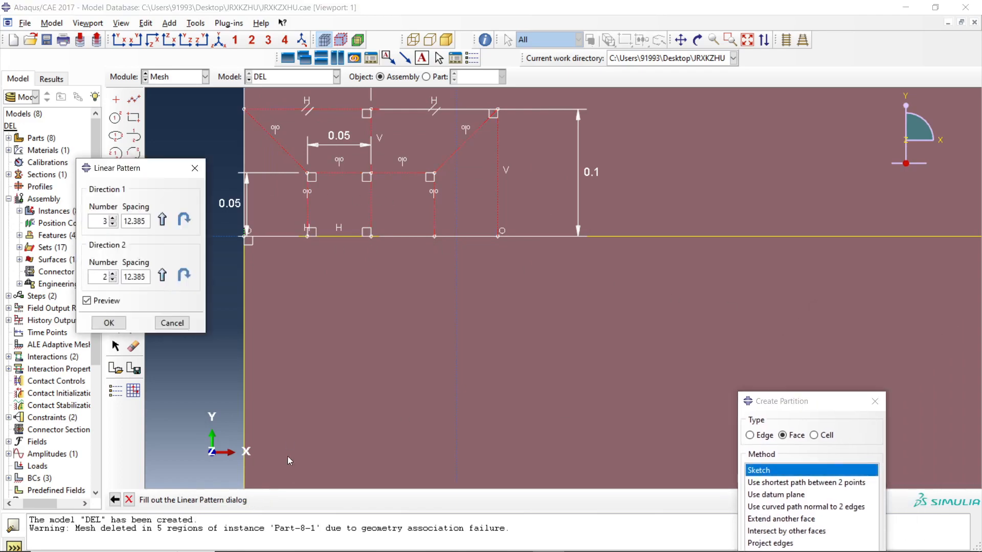
left_click(113, 280)
left_click_drag(147, 223, 86, 228)
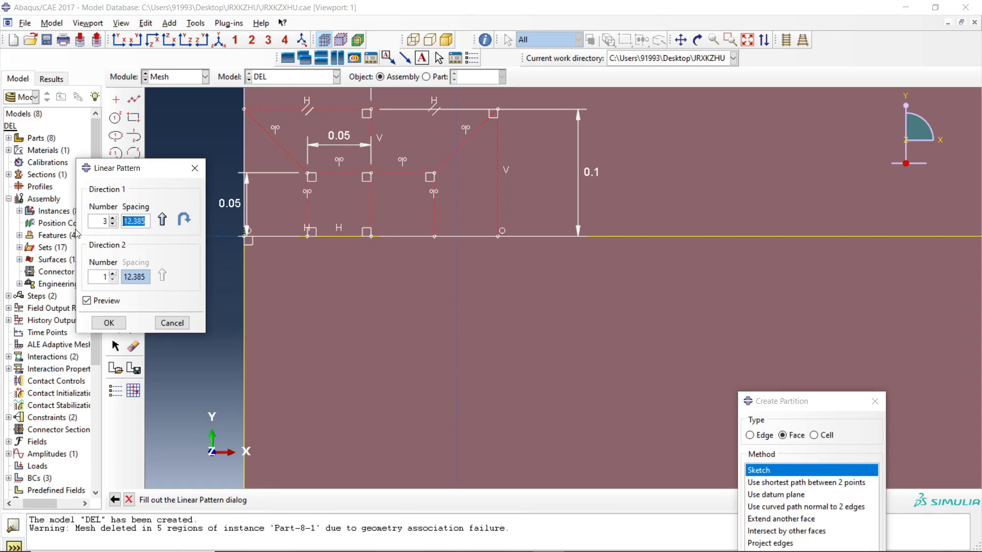
type("0.2")
scroll(317, 281, "down", 2)
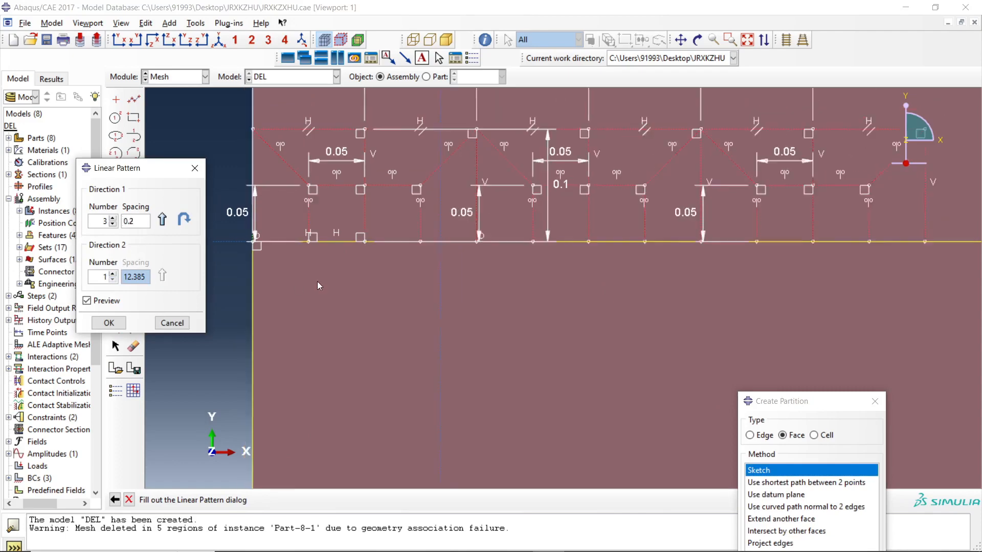
scroll(793, 247, "down", 5)
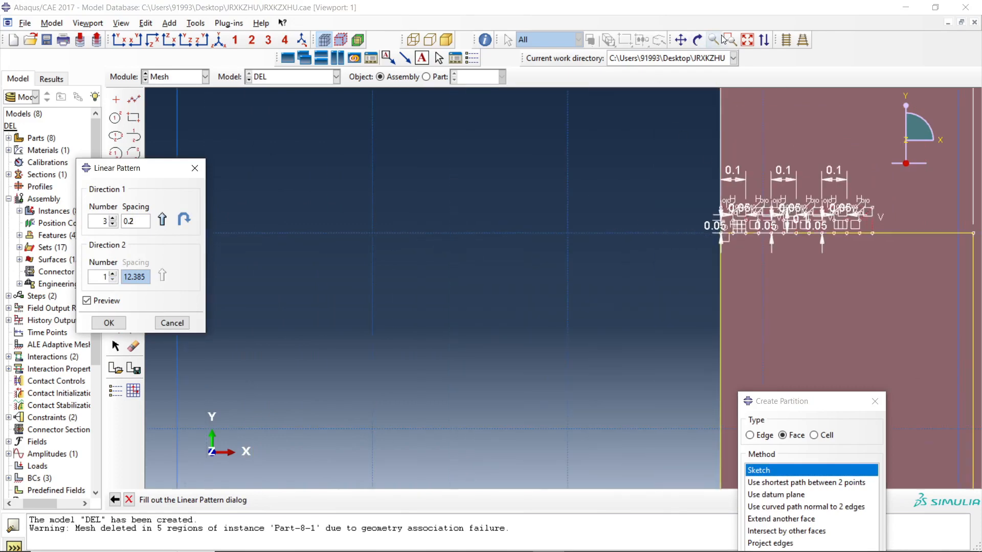
Step: Set the linear pattern's direction 1 number to 5 and create the copies along the plate region's upper edge
left_click(747, 40)
scroll(251, 231, "up", 5)
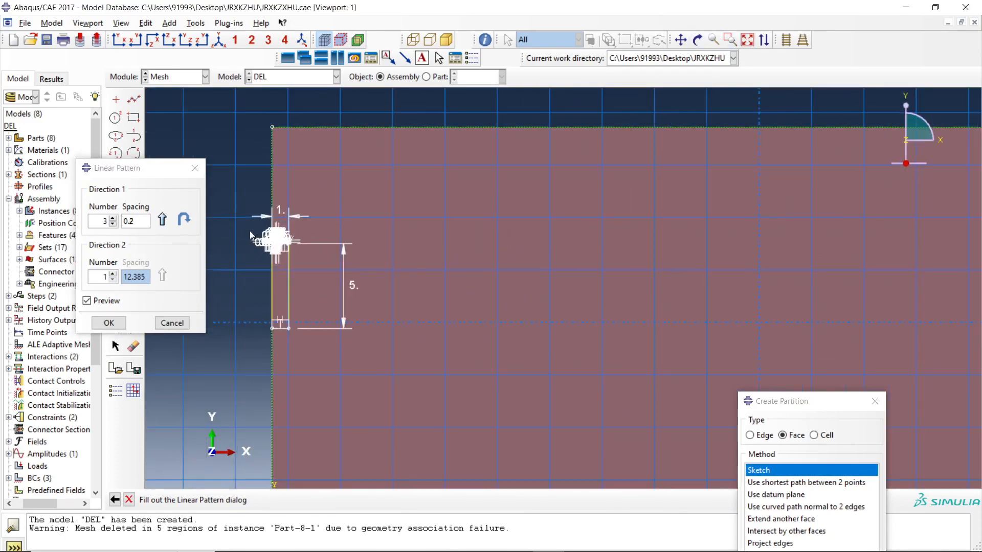
scroll(257, 231, "up", 3)
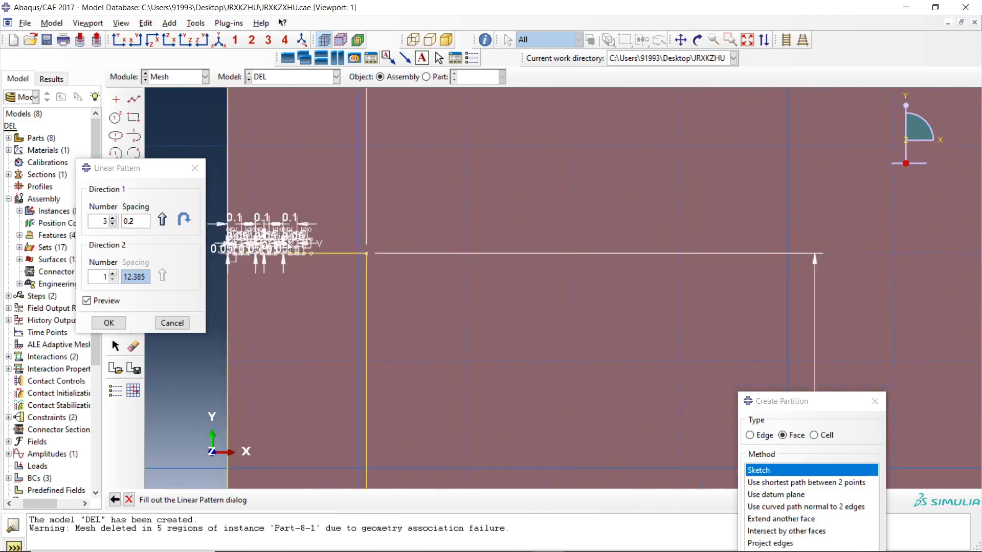
left_click(113, 219)
left_click(113, 218)
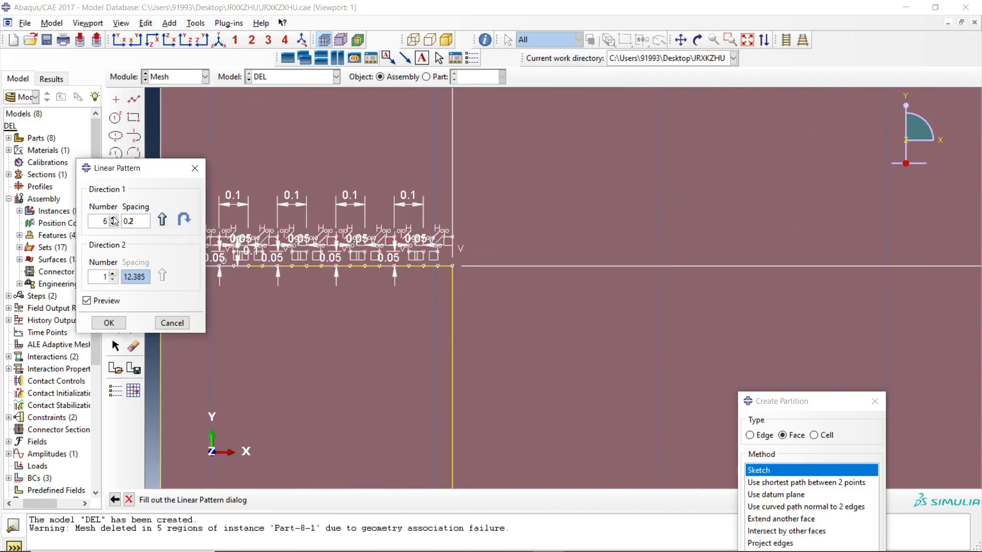
left_click(113, 218)
scroll(538, 256, "up", 2)
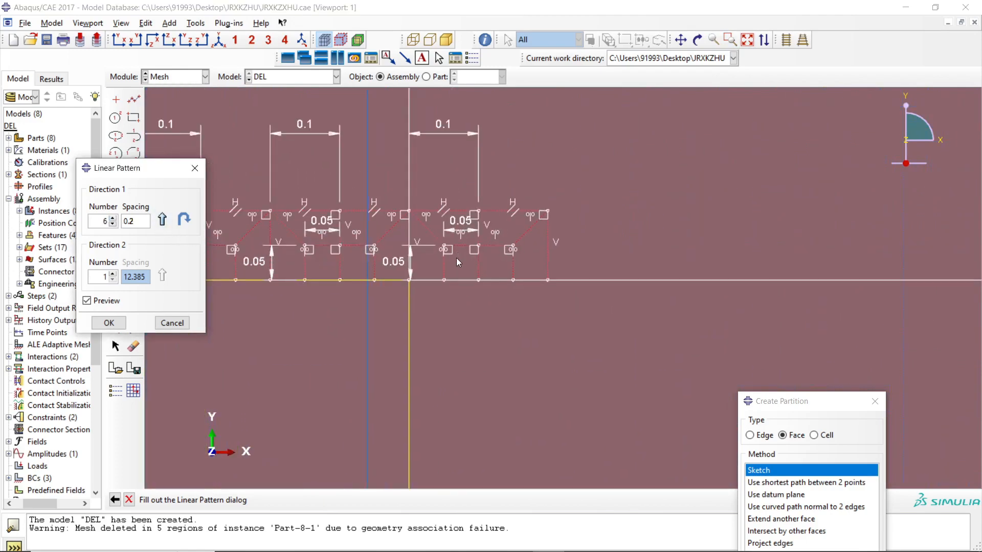
scroll(456, 258, "up", 2)
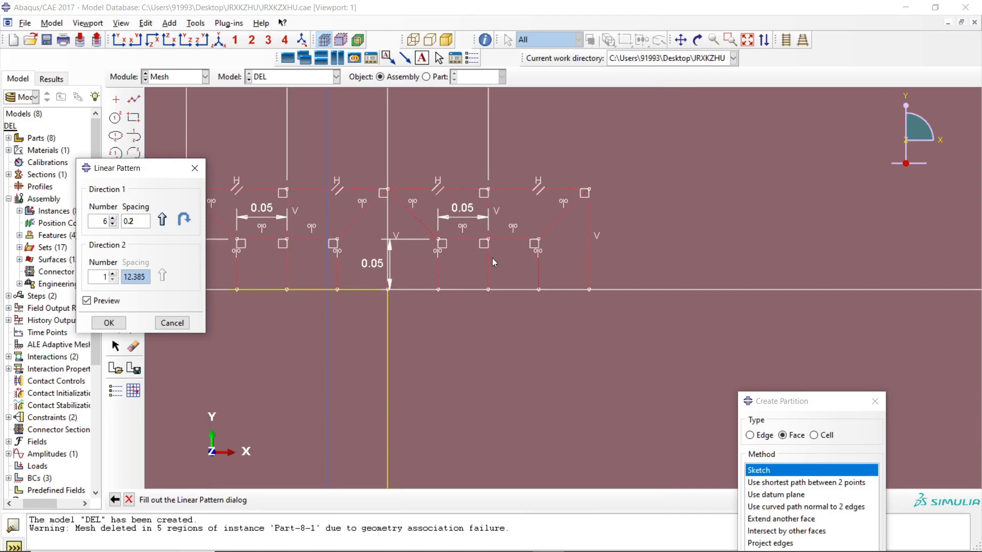
left_click(113, 224)
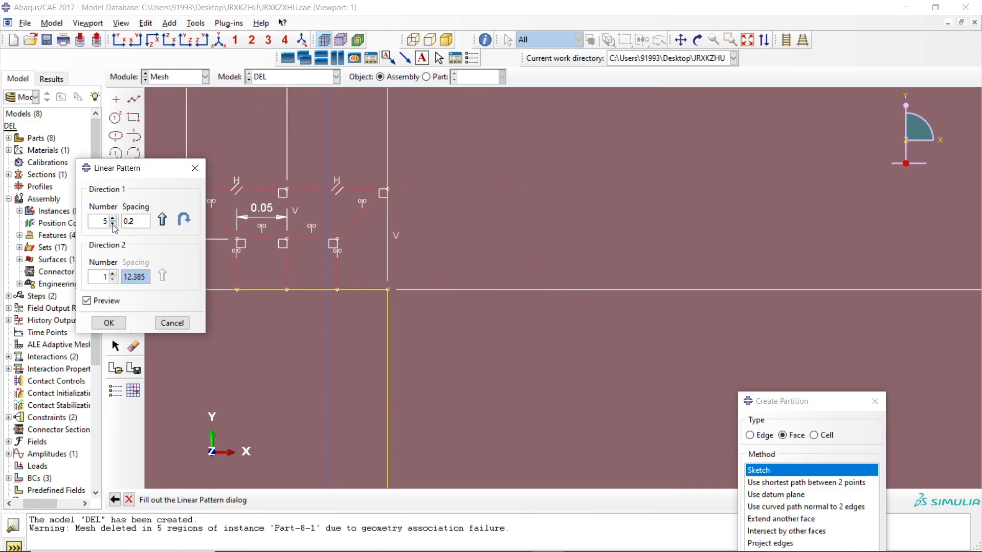
left_click(110, 323)
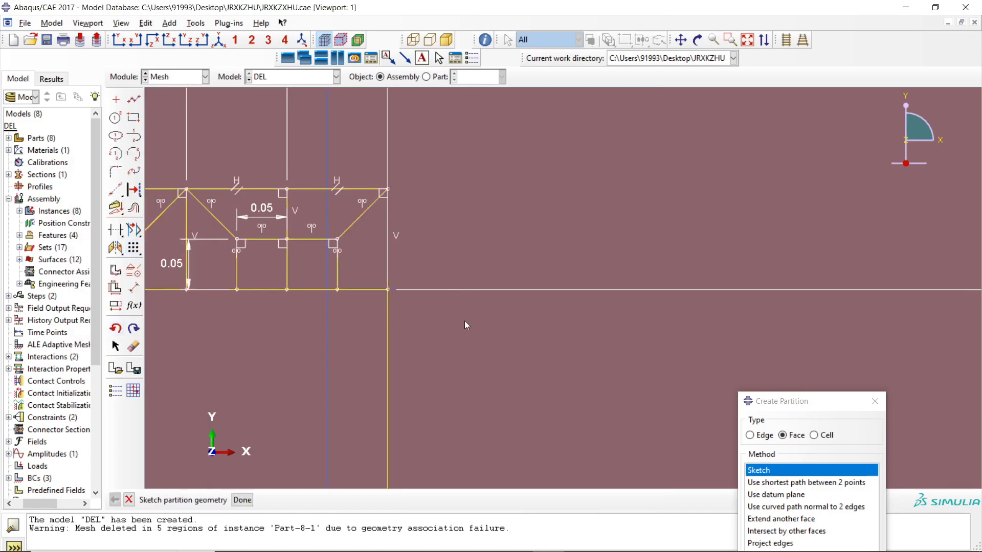
scroll(465, 321, "down", 2)
scroll(291, 309, "down", 1)
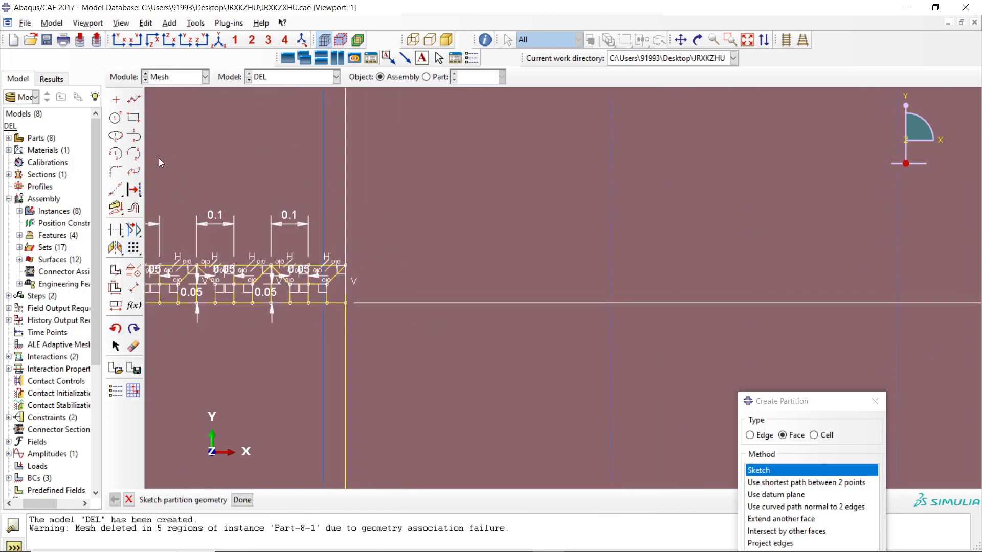
left_click(134, 117)
left_click(348, 305)
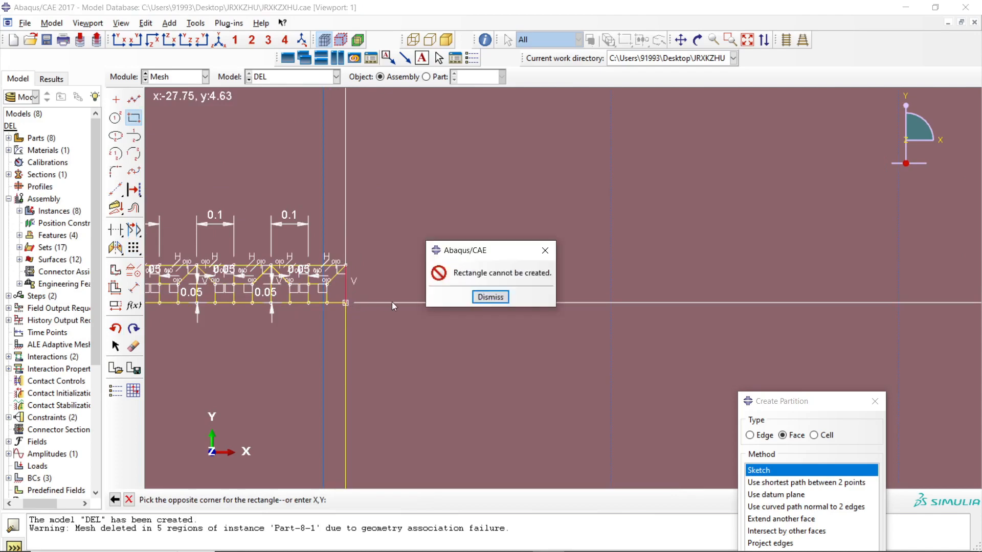
left_click(545, 251)
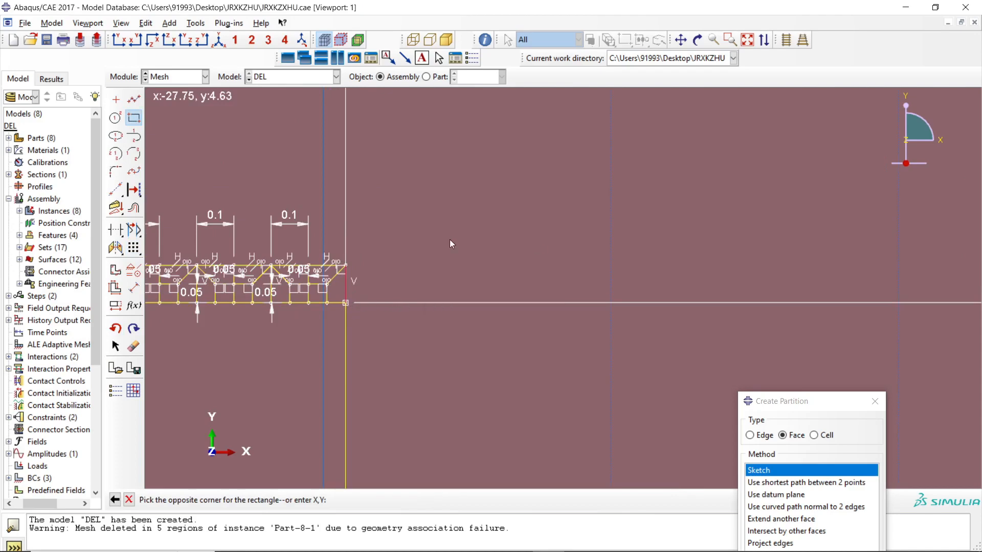
Step: Draw a rectangle about 0.16 wide and 0.11 high outward from the upper-right corner of the last patterned unit
left_click(134, 118)
left_click(132, 118)
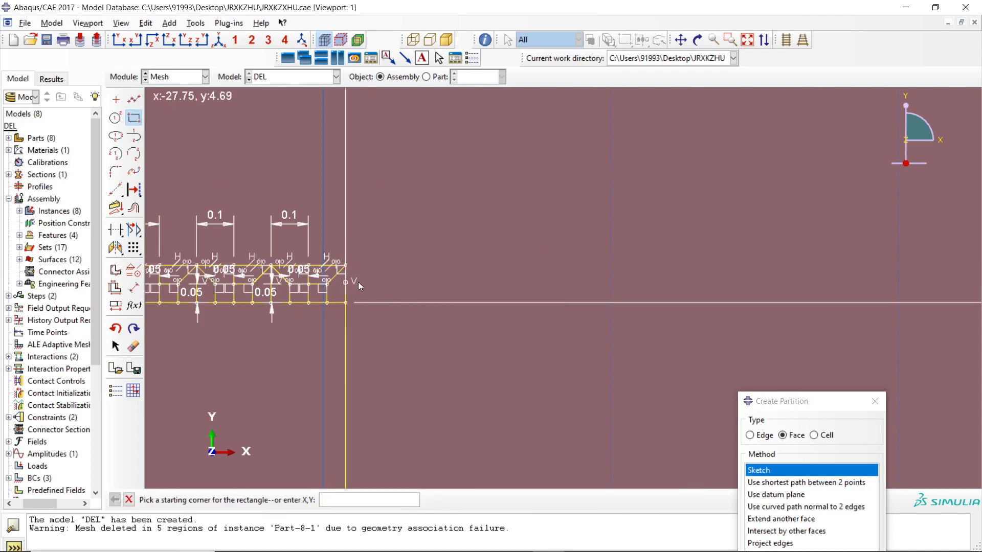
left_click(345, 266)
left_click(407, 305)
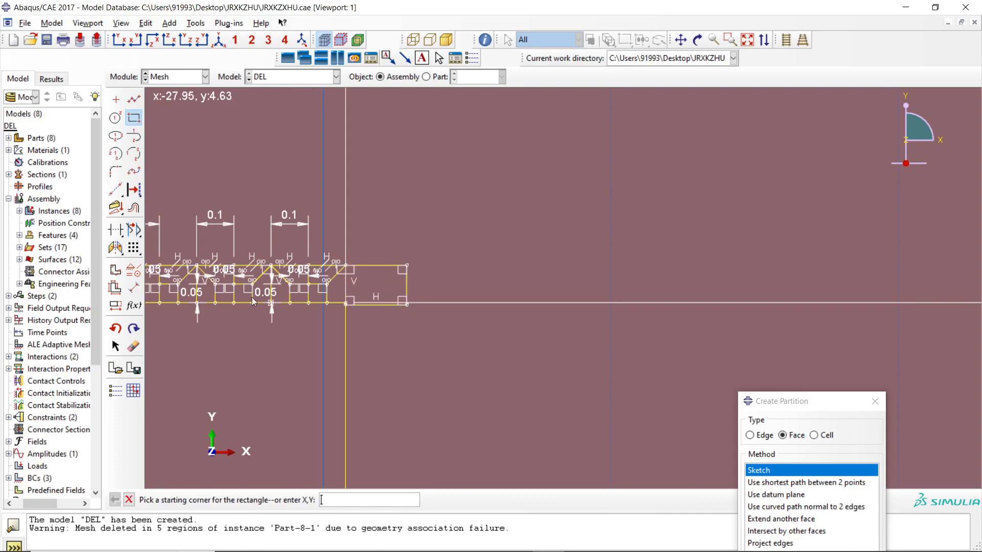
Step: Dimension the corner rectangle to 0.1 wide and 0.1 high
left_click(134, 287)
left_click(385, 266)
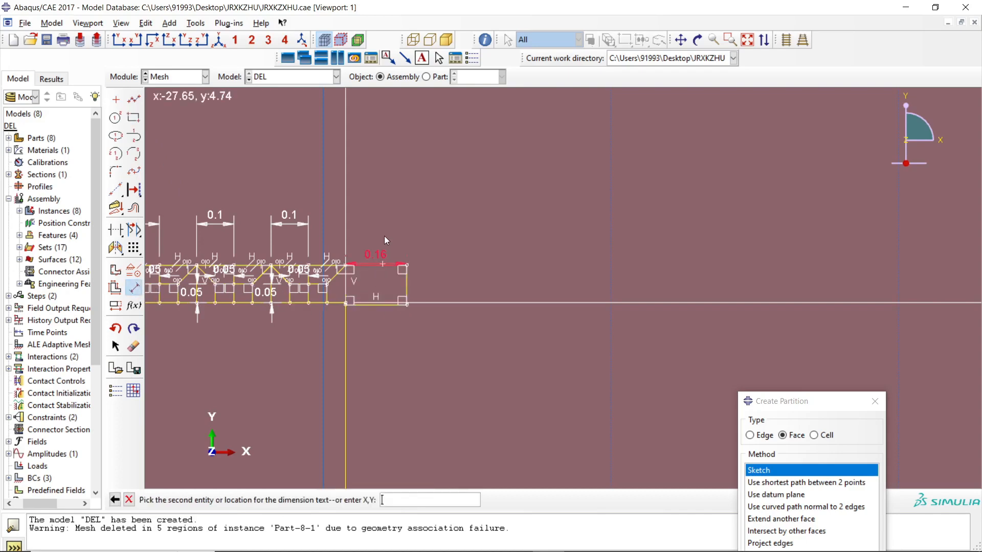
left_click(384, 235)
type("0.1")
key("Return")
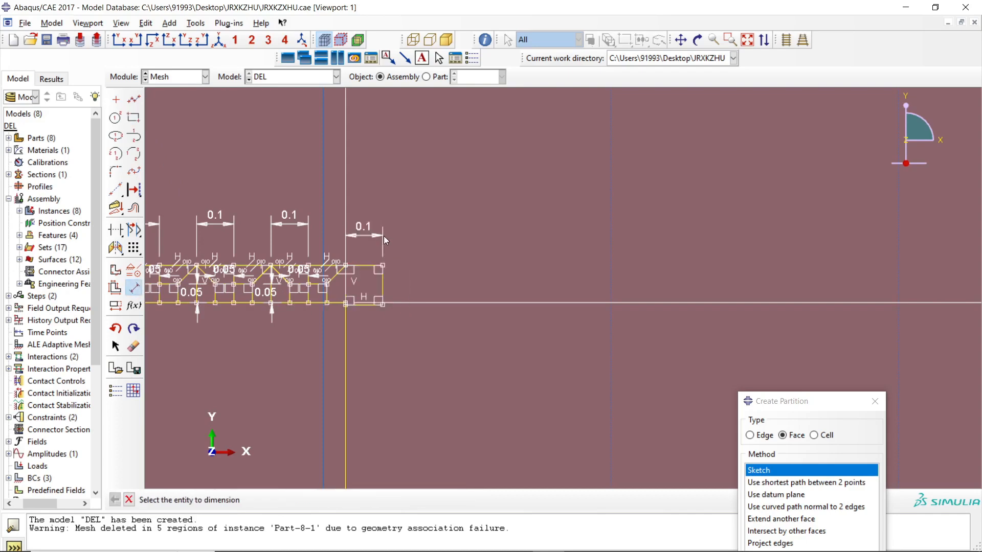
left_click(384, 288)
left_click(412, 291)
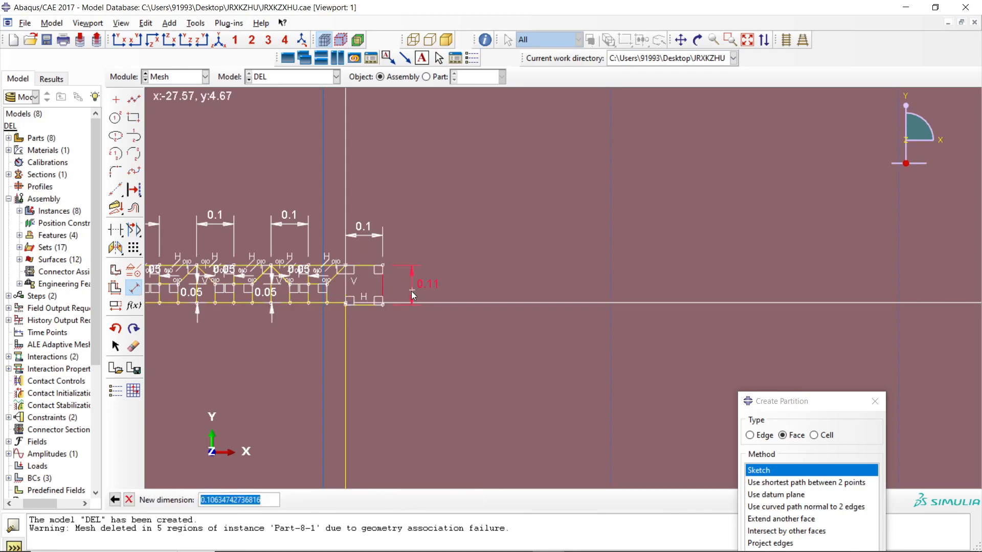
type("0.1")
key("Return")
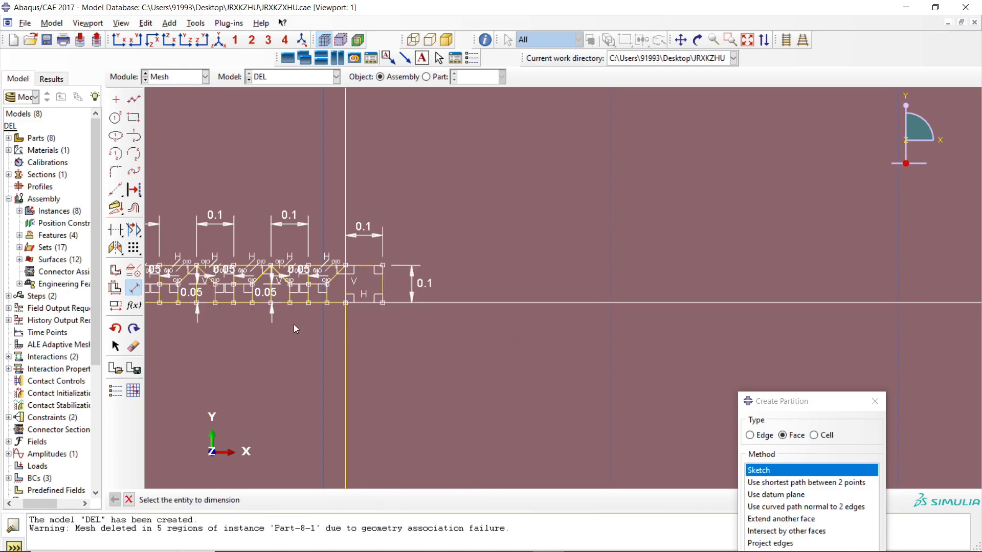
Step: Mirror a copy of the corner square's top and right edges about its bottom edge
scroll(221, 291, "up", 5)
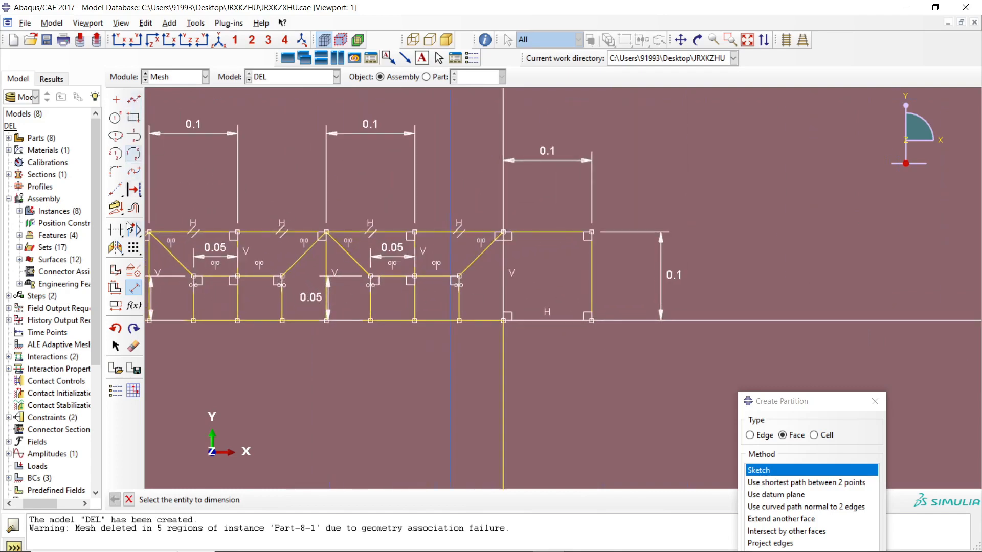
left_click(115, 248)
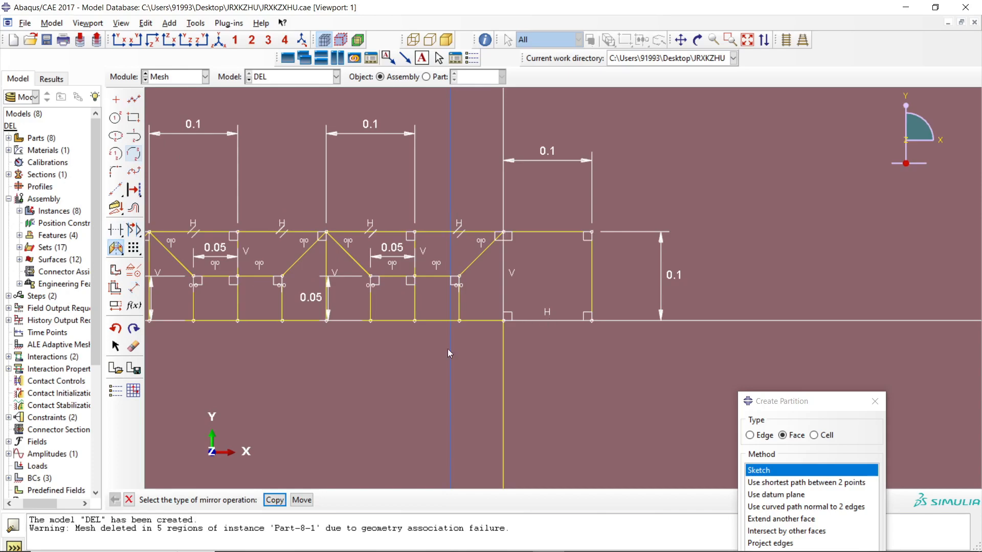
left_click(275, 500)
left_click(559, 320)
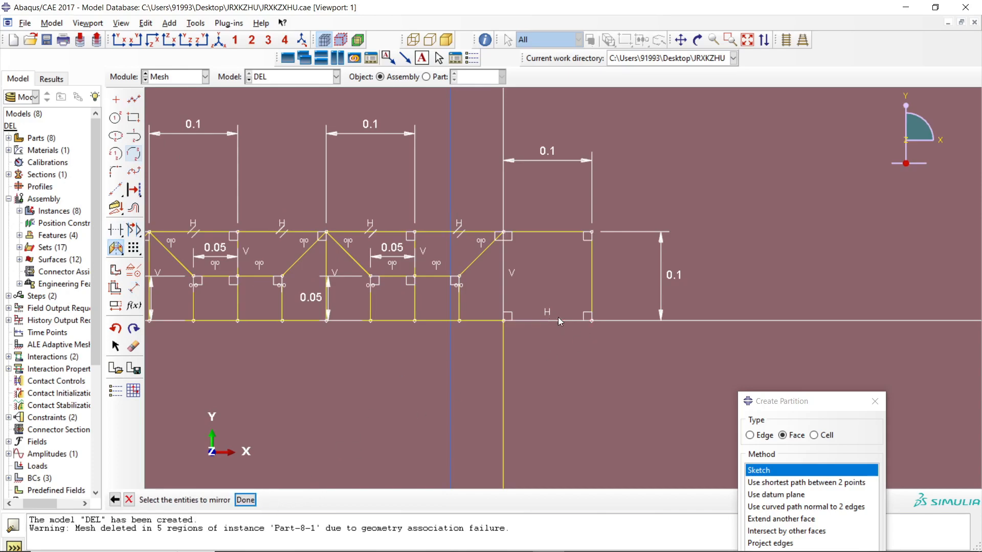
left_click_drag(628, 272, 534, 195)
left_click(245, 501)
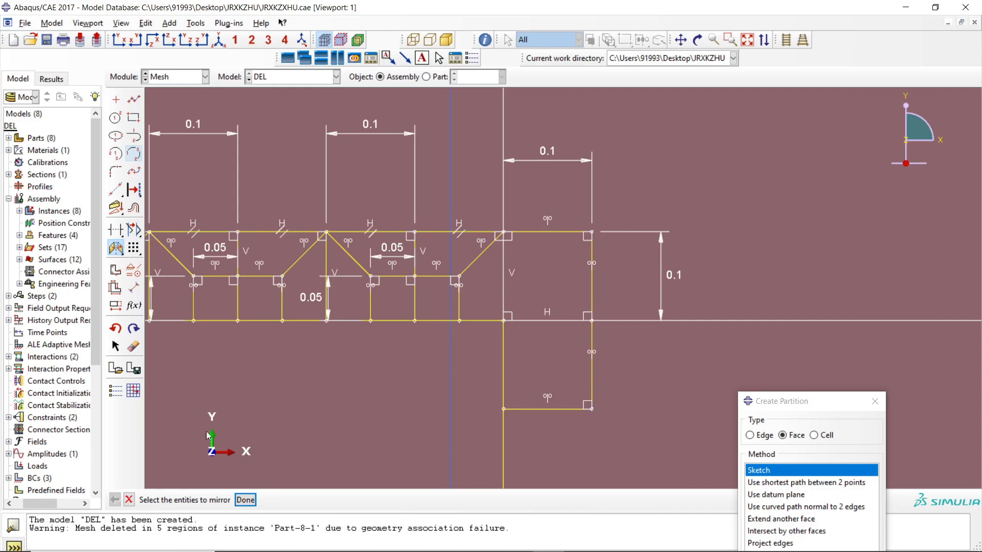
left_click(244, 499)
Step: Draw a small rectangle about 0.04 wide inside the mirrored square, starting from its lower-left corner
left_click(116, 249)
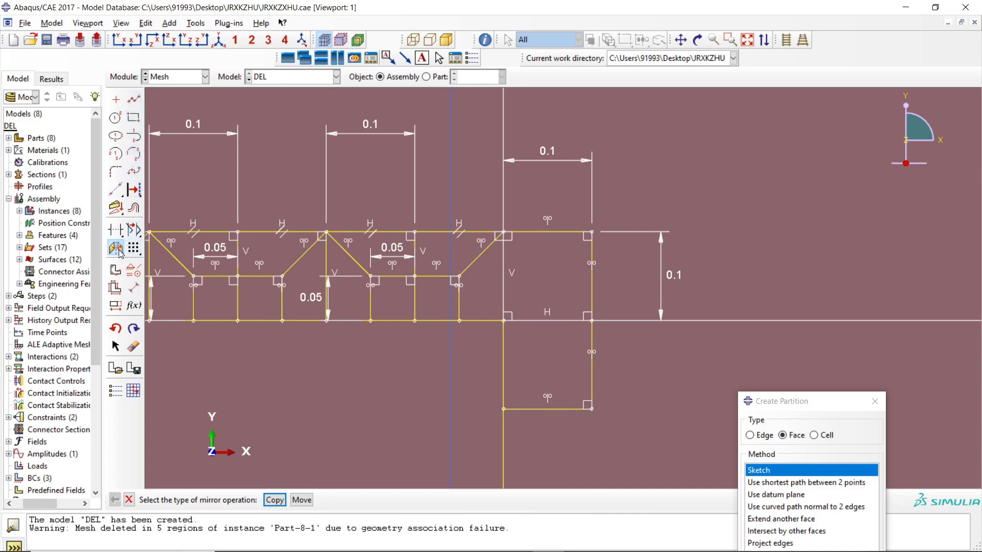
left_click(133, 117)
left_click(505, 408)
left_click(538, 369)
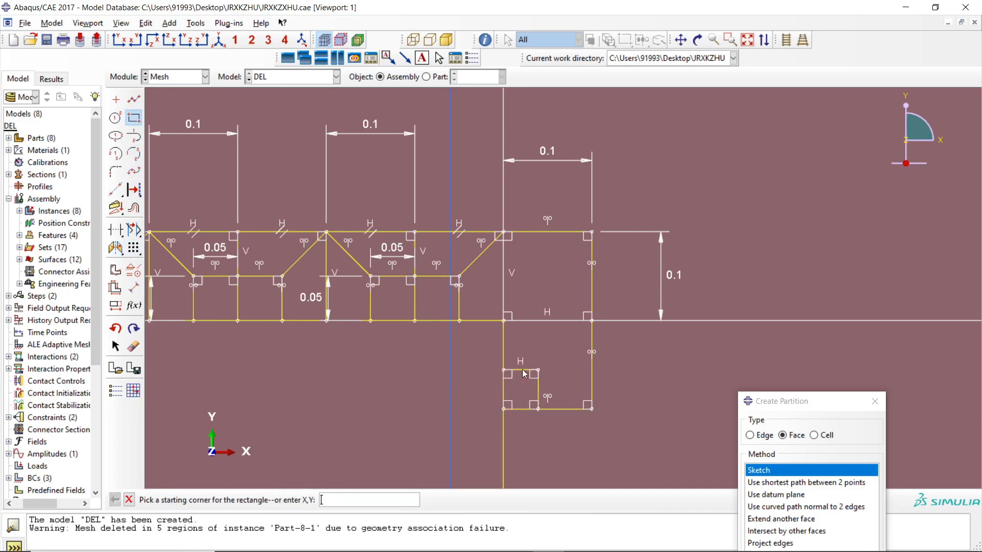
Step: Set the small inner rectangle's width to 0.05
left_click(133, 288)
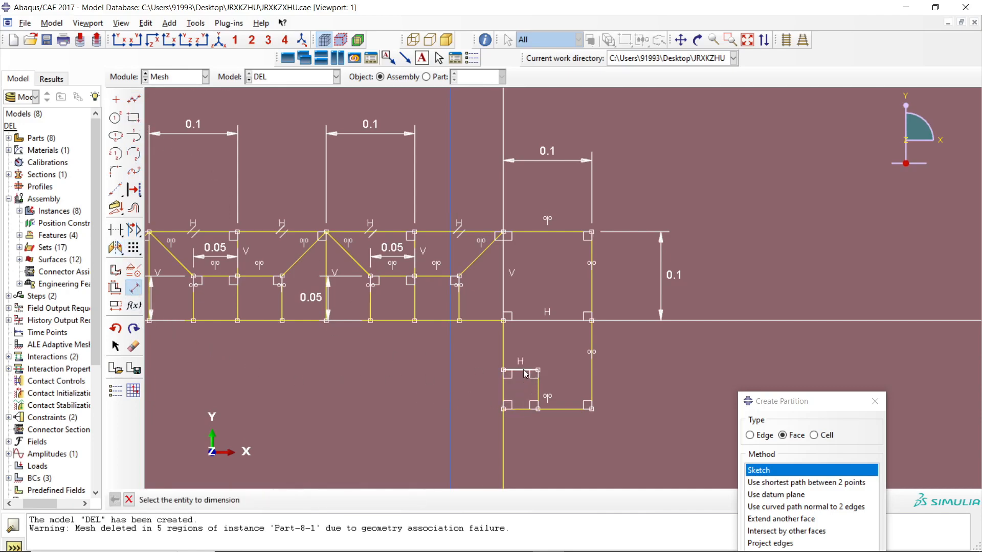
left_click(522, 370)
left_click(526, 343)
type(".05")
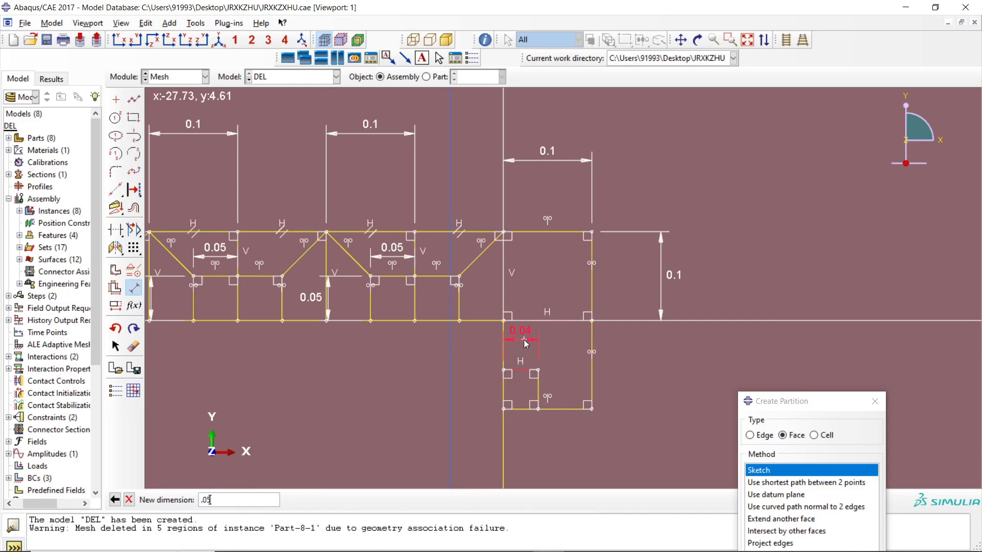
key("Return")
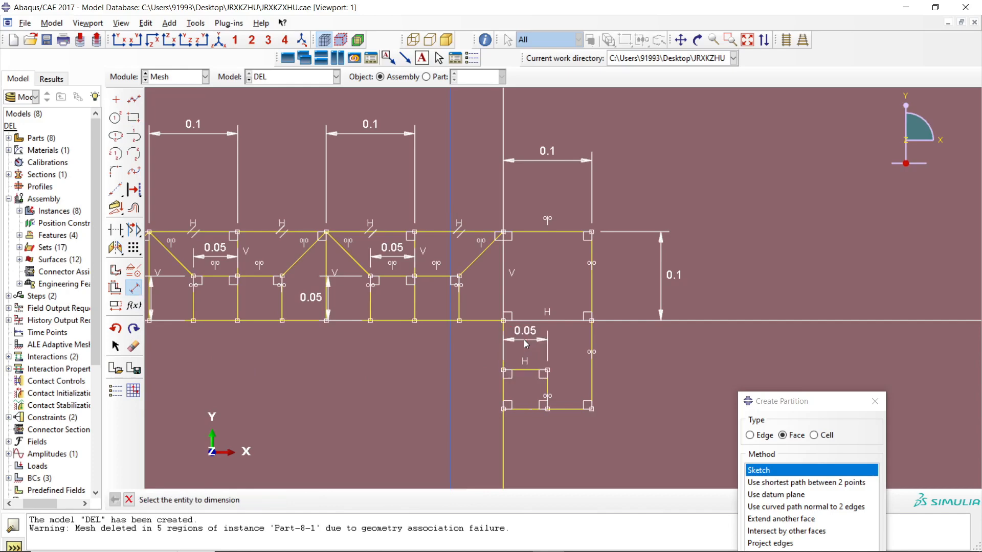
Step: Set the small inner rectangle's height to 0.05
left_click(548, 393)
left_click(565, 393)
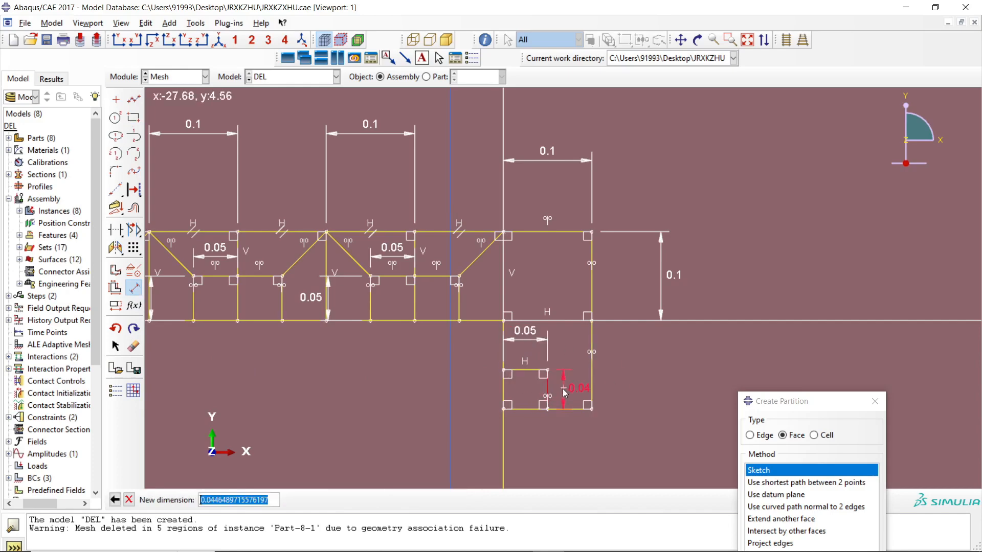
type(".05")
key("Return")
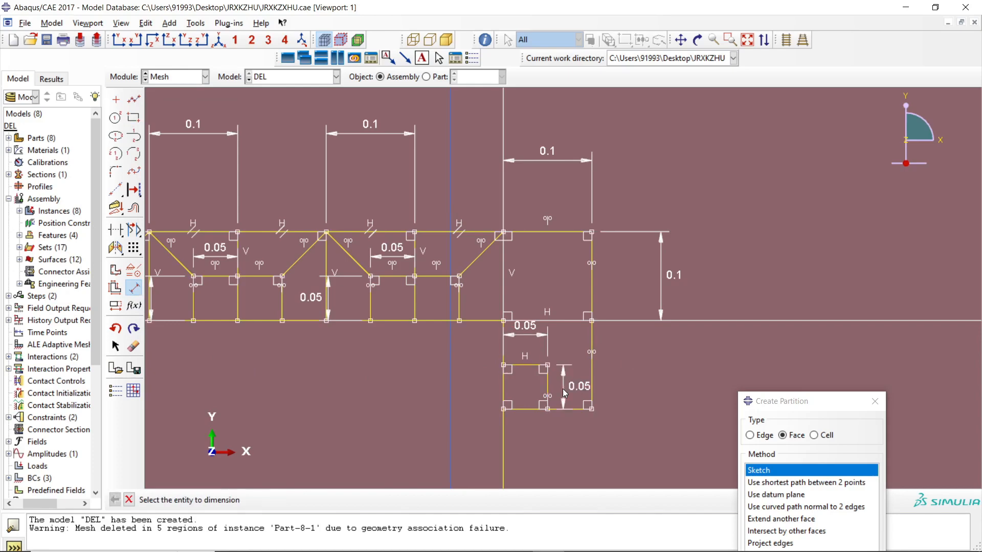
Step: Draw a diagonal line from the corner square's lower-right corner to the small inner square's upper-right corner
left_click(134, 99)
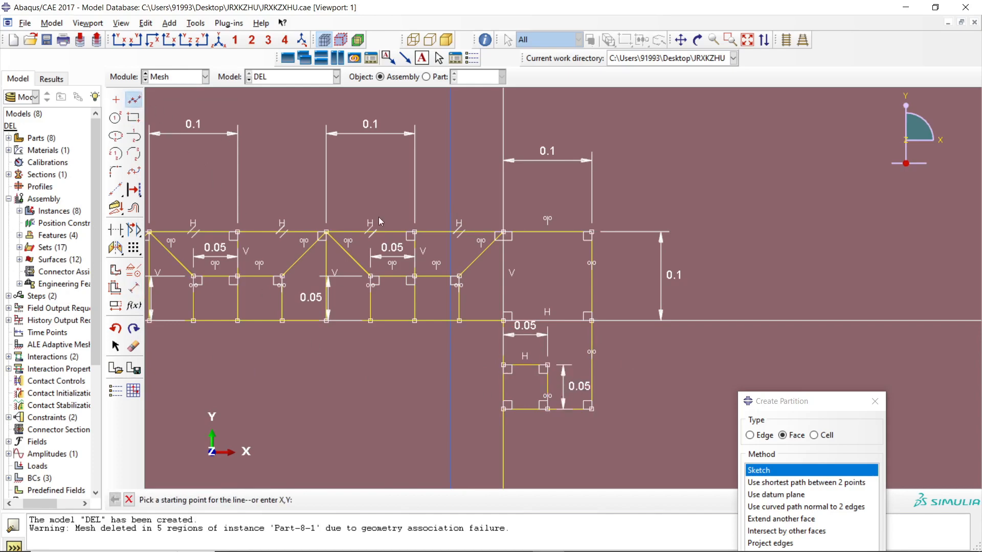
left_click(591, 321)
left_click(547, 365)
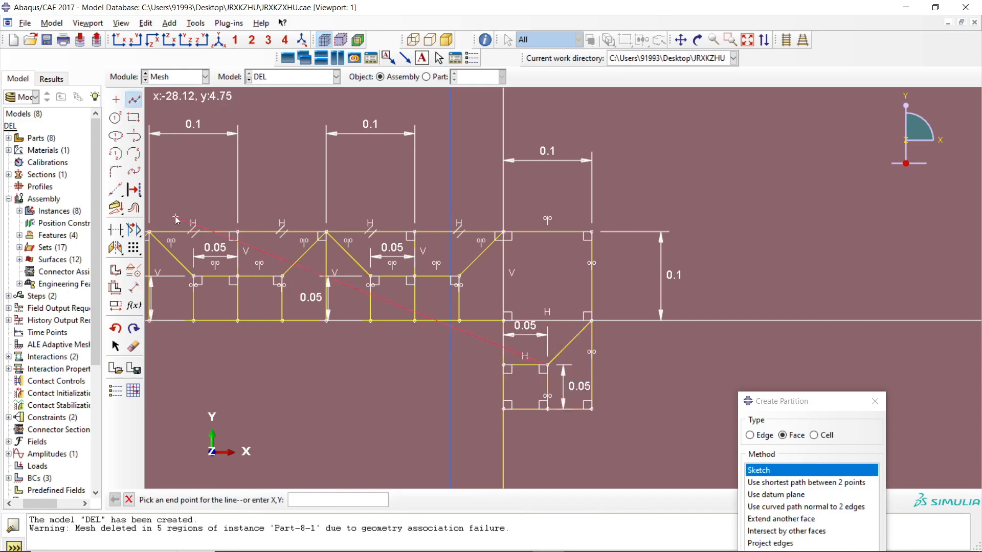
Step: Mirror a copy of the inner square's top and right edges and the diagonal about the bottom edge of the square below the corner
left_click(116, 249)
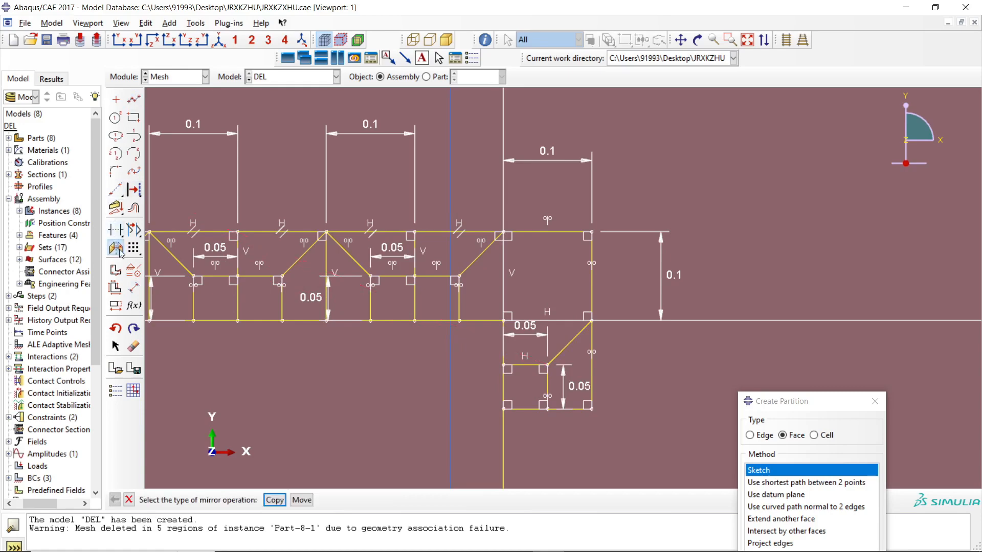
left_click(271, 500)
left_click(535, 409)
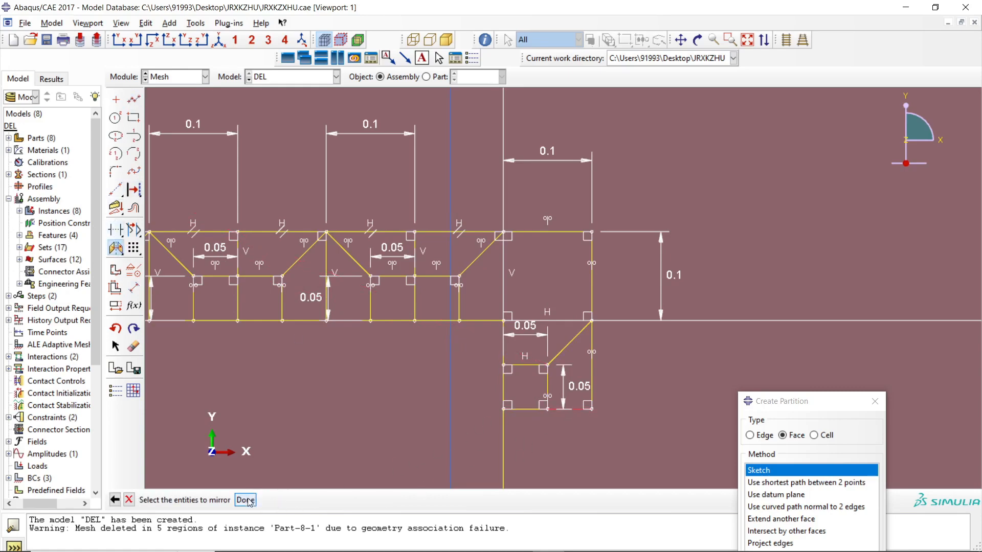
left_click_drag(528, 386, 559, 351)
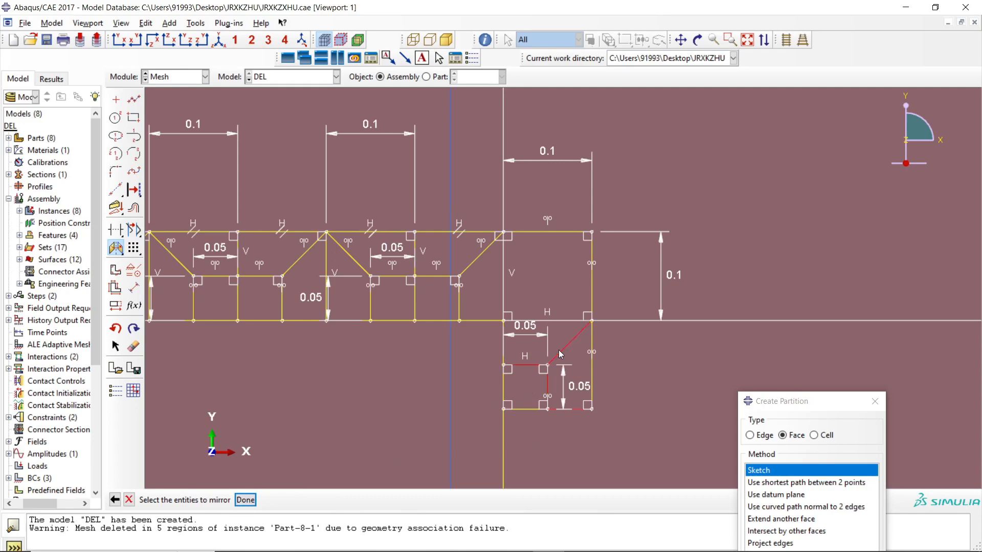
left_click(245, 501)
scroll(357, 333, "down", 4)
Step: Close the mirrored half-cell with a vertical line along its right side and a horizontal line along its bottom
left_click(134, 100)
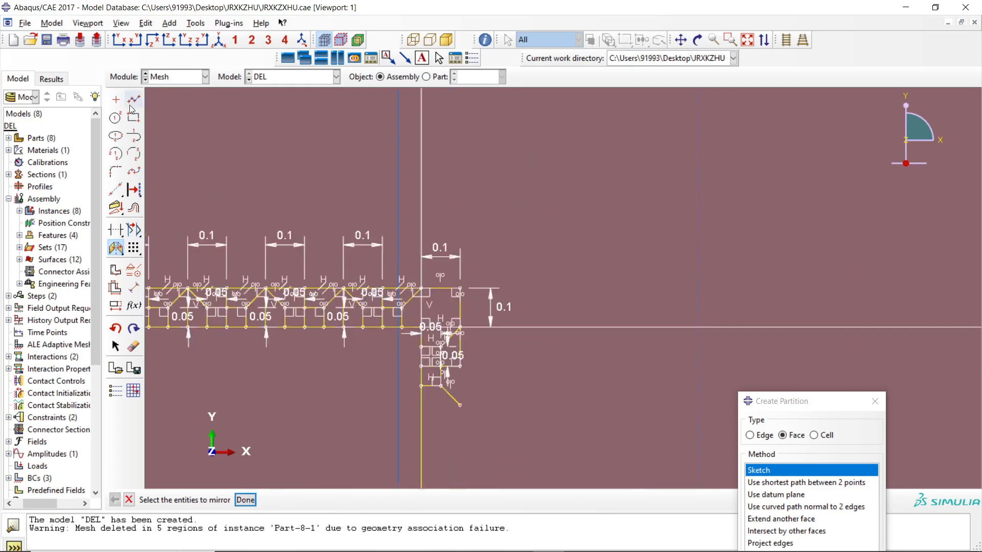
left_click(460, 406)
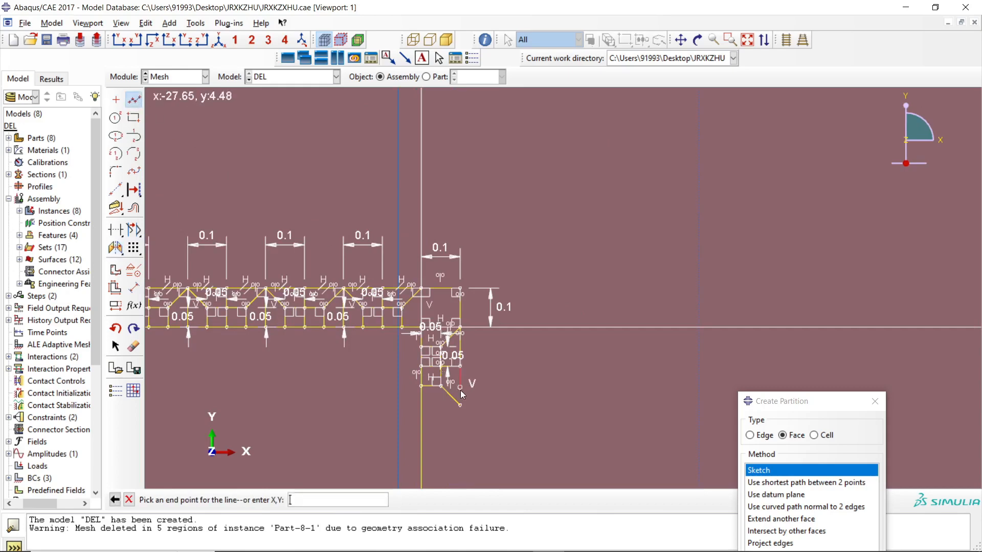
left_click(421, 405)
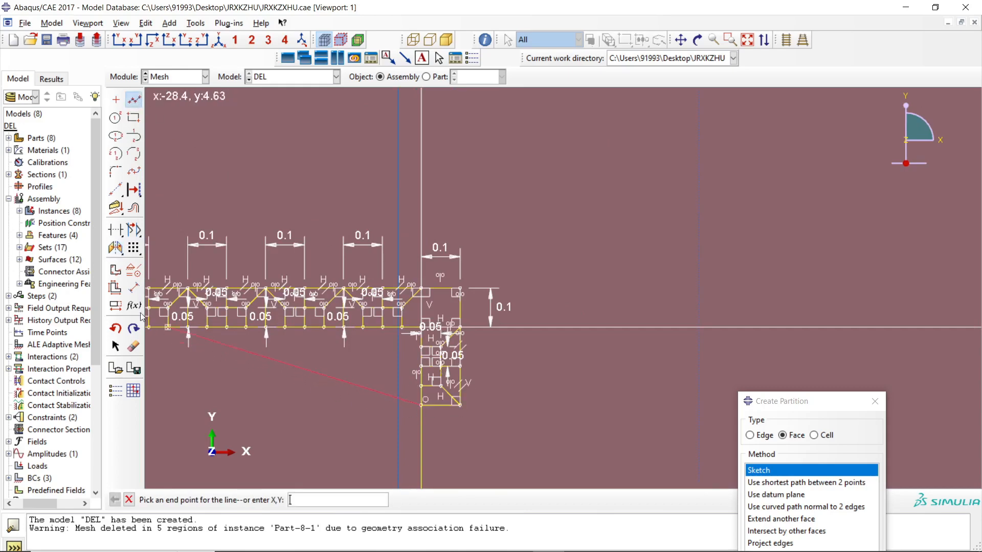
Step: Set up a linear pattern of the transition cell below the corner, with one instance in direction 1 and 0.2 spacing downward in direction 2
left_click(134, 248)
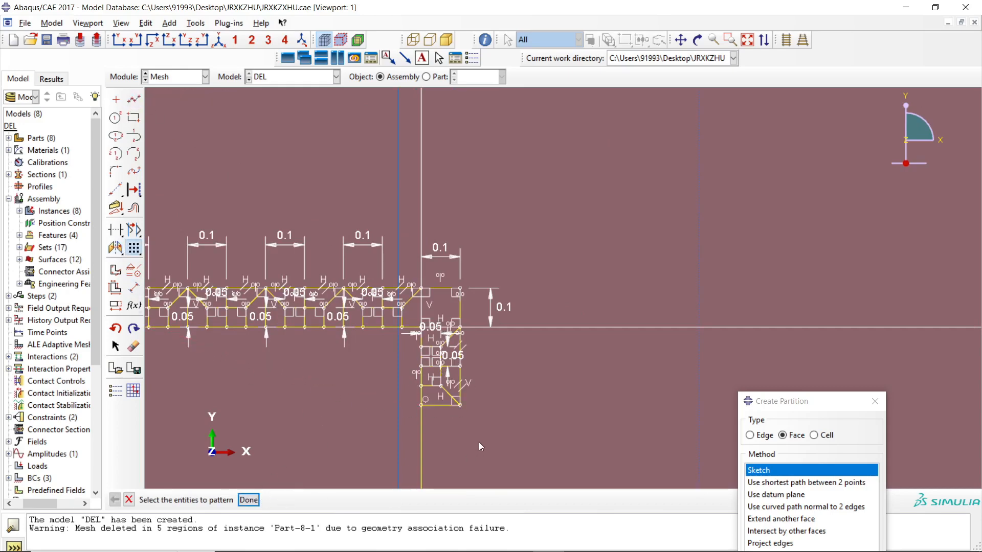
left_click_drag(475, 433, 431, 333)
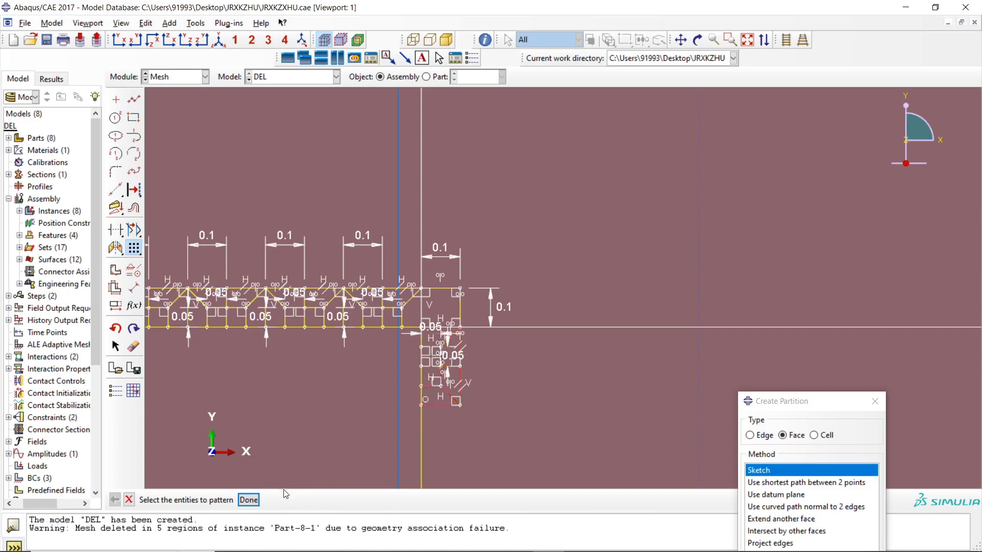
left_click(252, 499)
left_click(112, 274)
left_click(112, 274)
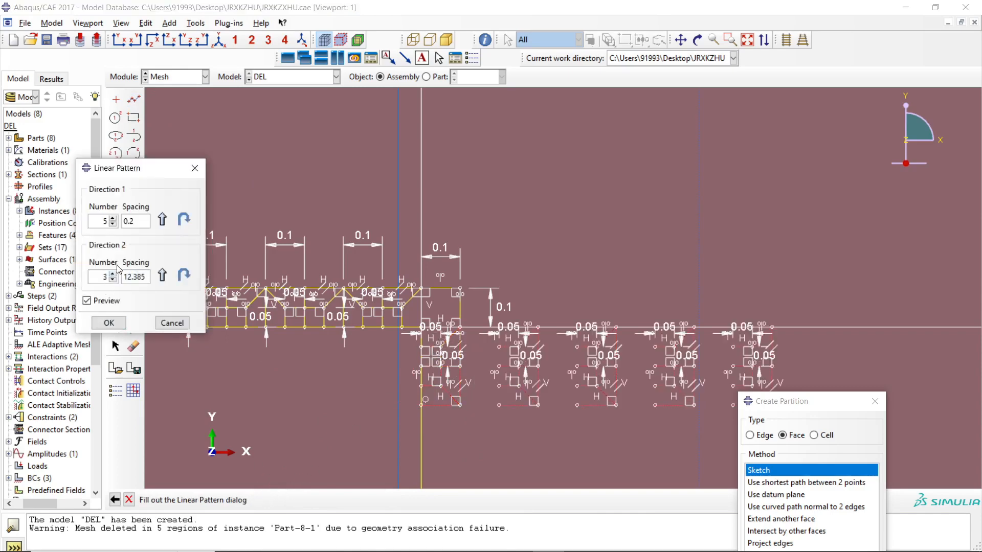
left_click(112, 224)
left_click(112, 224)
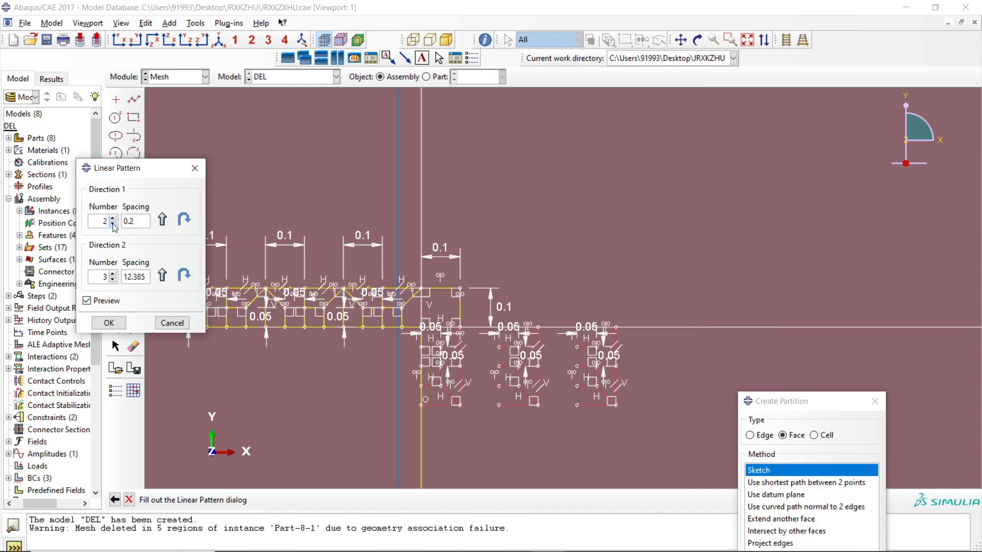
left_click(112, 224)
left_click(112, 224)
left_click_drag(145, 283, 73, 272)
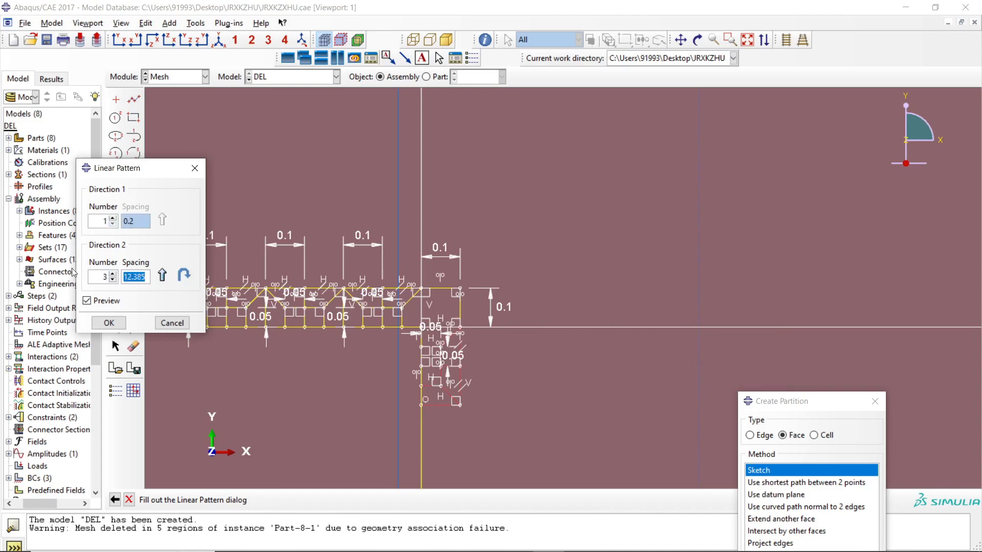
type("0.2")
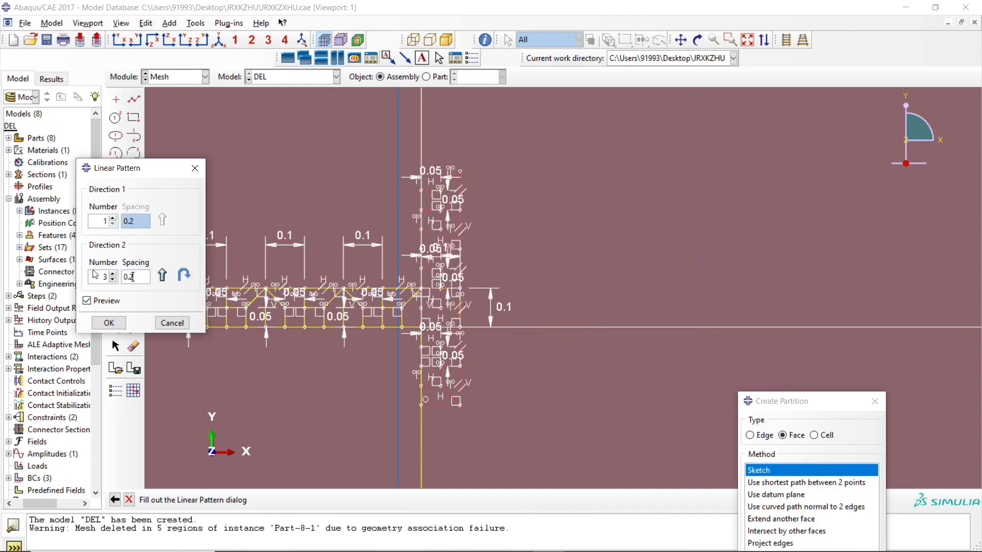
left_click(184, 275)
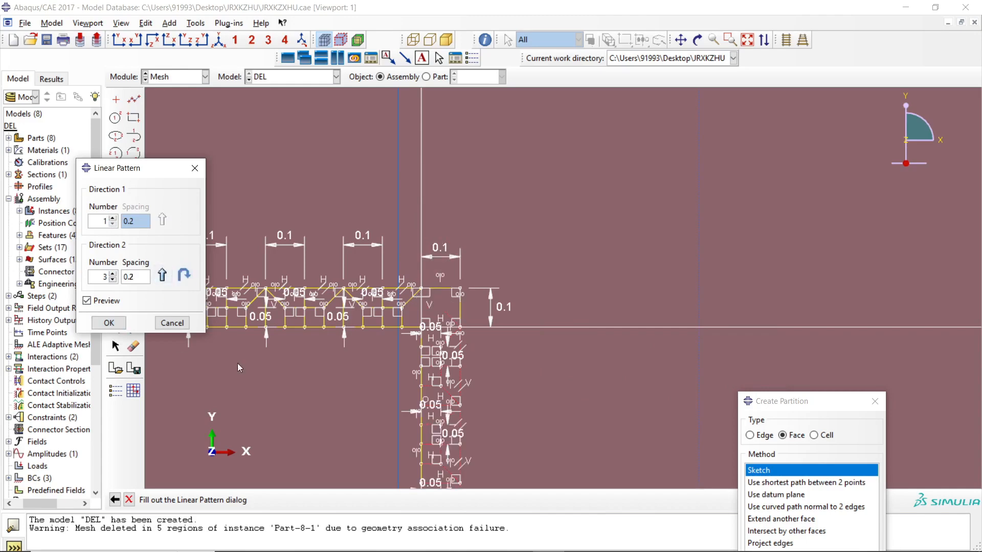
Step: Set direction 2 to 25 instances so the cells end at the strip's lower edge, and create the pattern
scroll(514, 459, "down", 3)
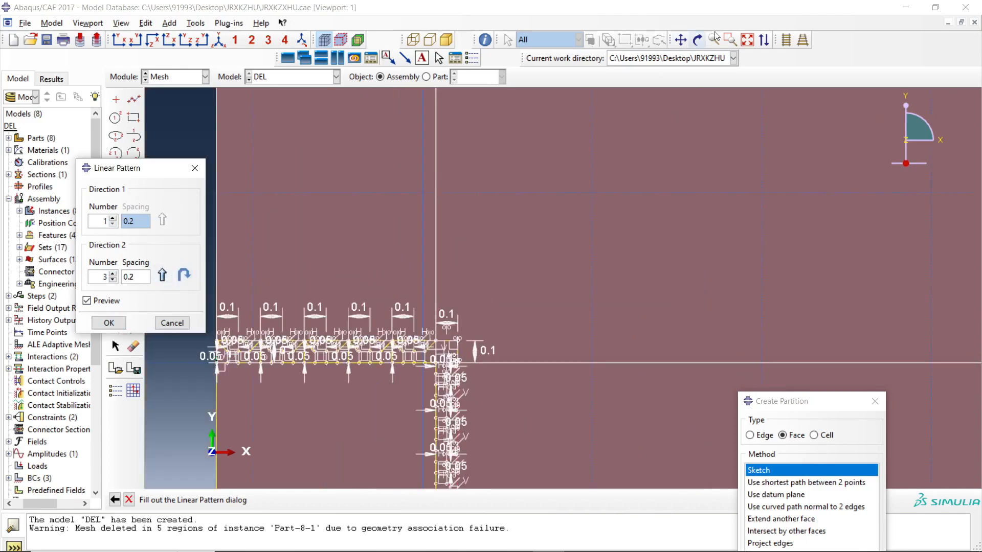
left_click(747, 39)
left_click(730, 39)
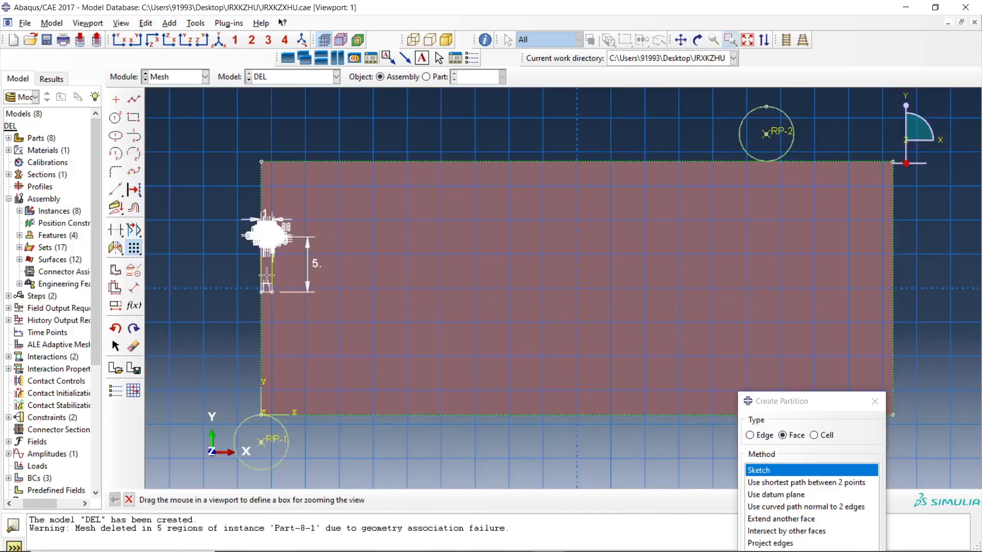
left_click_drag(266, 276, 290, 305)
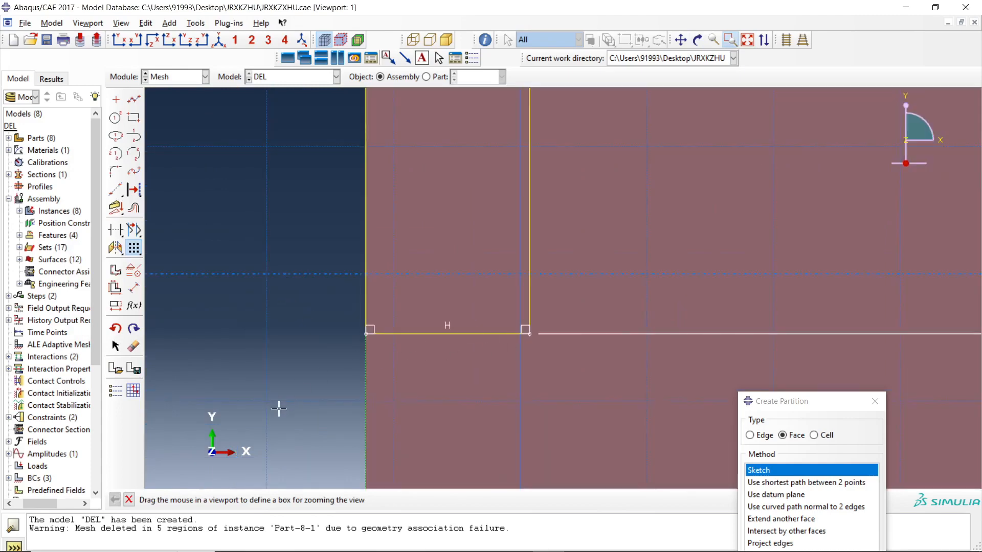
left_click(729, 41)
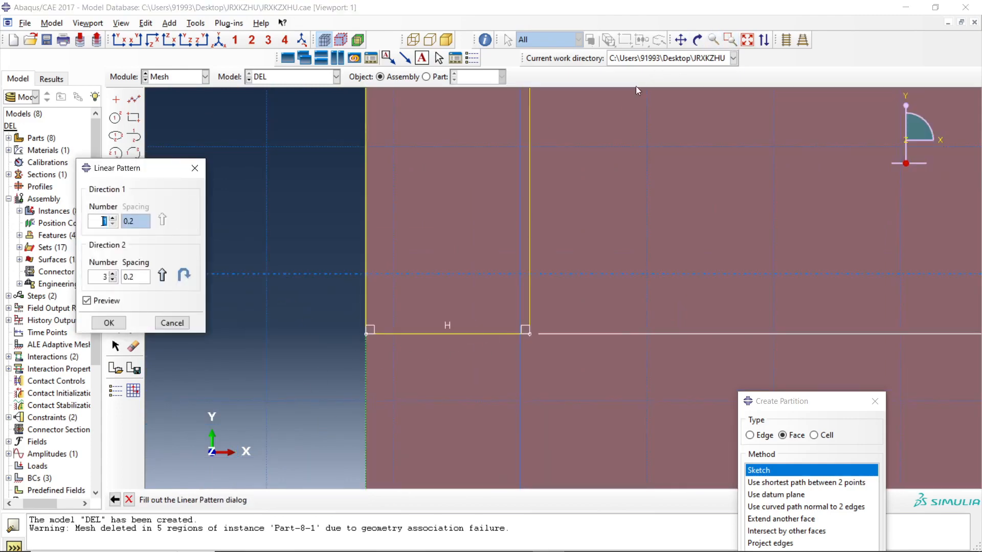
left_click(104, 277)
type("30")
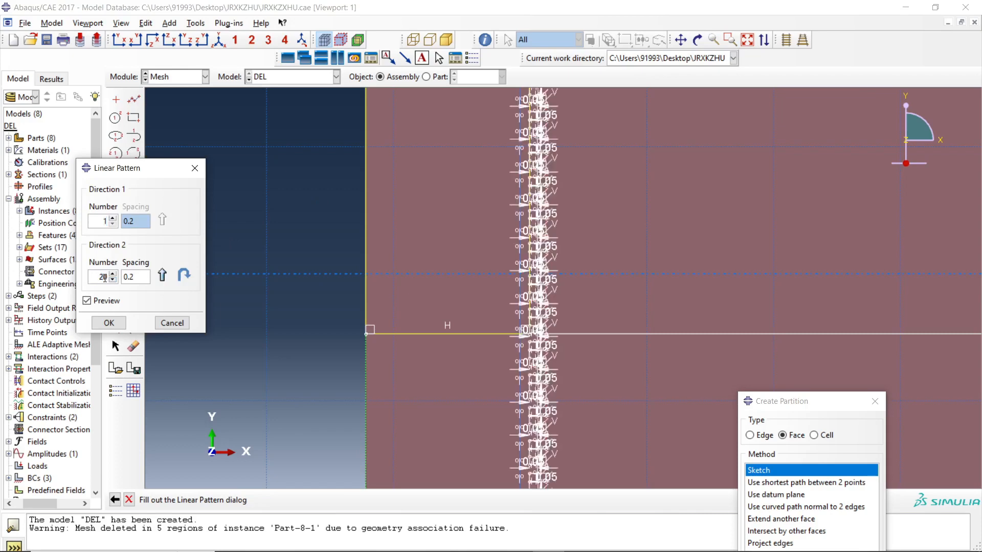
left_click(113, 274)
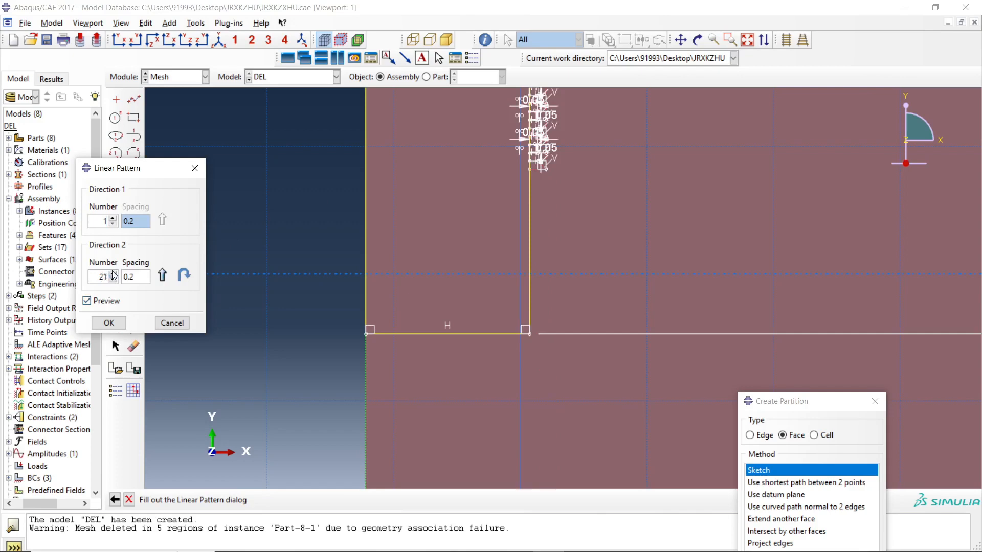
left_click(114, 274)
left_click(113, 274)
left_click(114, 274)
left_click(113, 274)
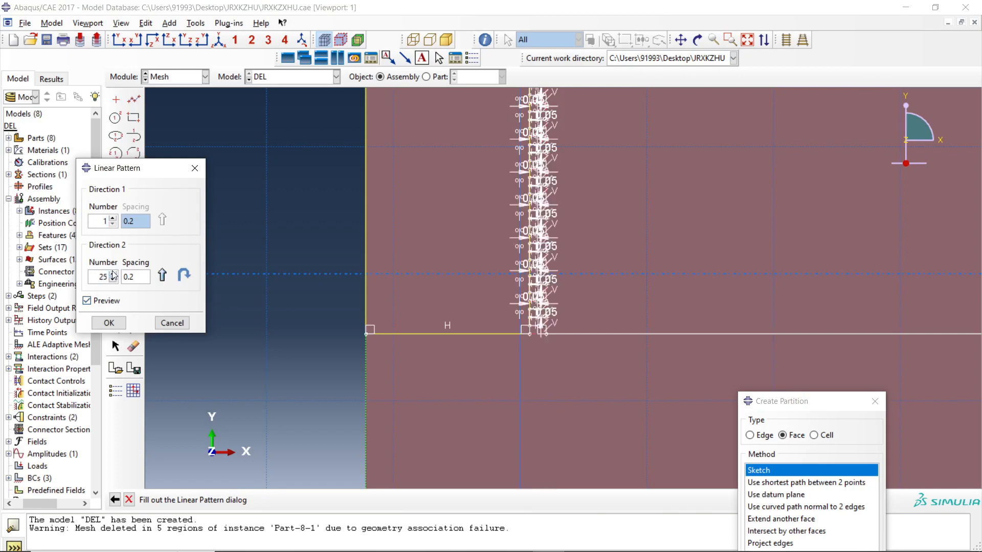
scroll(557, 345, "up", 5)
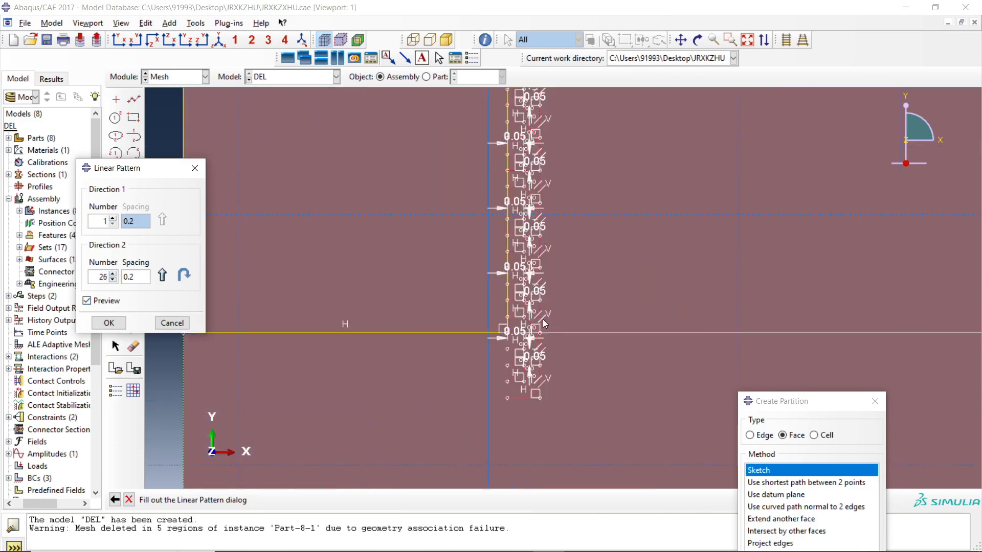
scroll(526, 321, "up", 2)
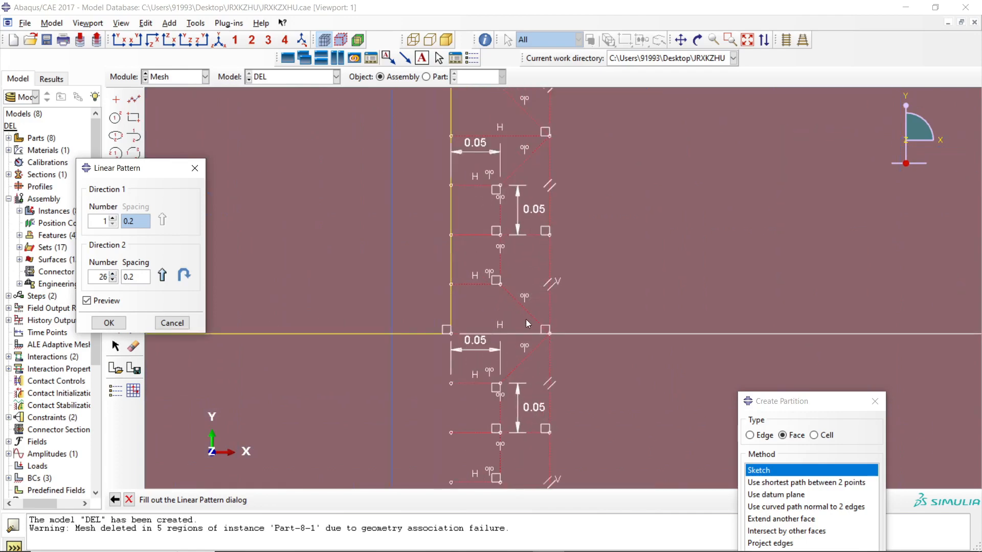
scroll(525, 319, "down", 1)
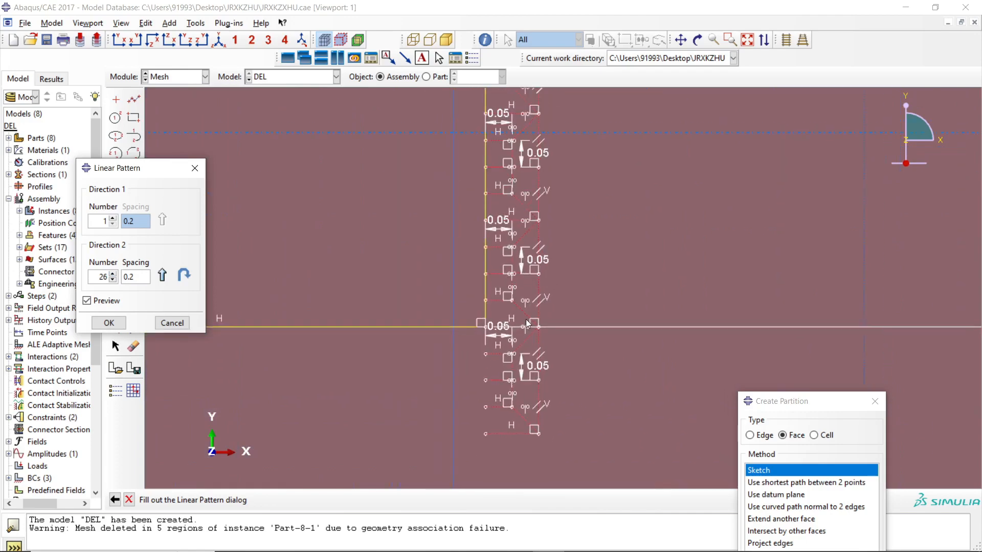
left_click(113, 280)
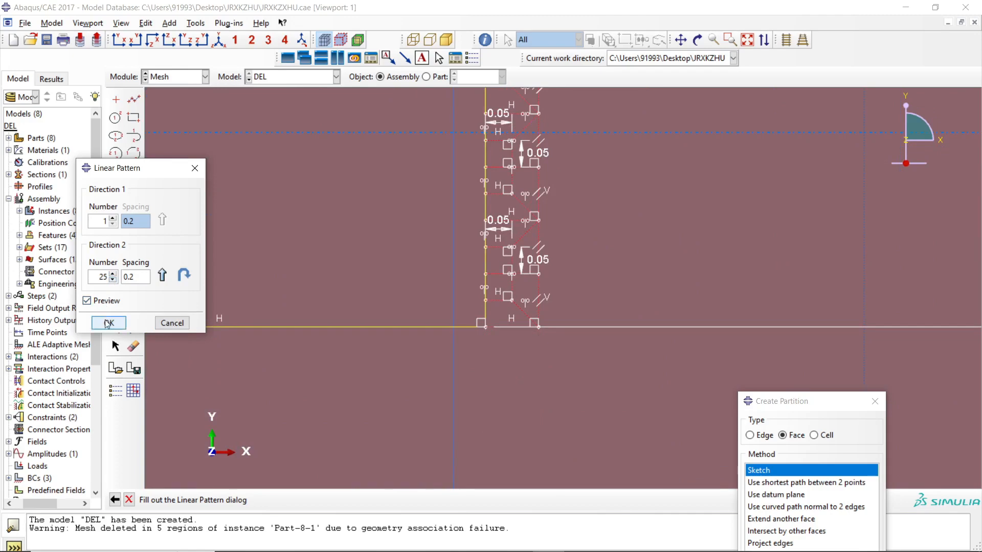
left_click(109, 322)
Step: Examine the patterned vertical transition strip from its lower end up to the corner where it meets the horizontal strip
scroll(421, 363, "down", 3)
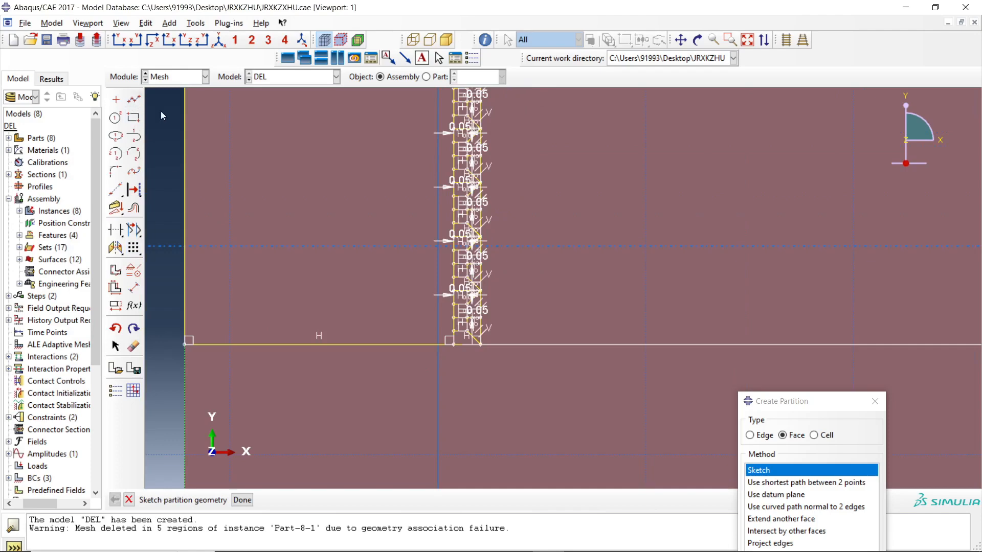
scroll(347, 236, "down", 3)
scroll(344, 234, "down", 3)
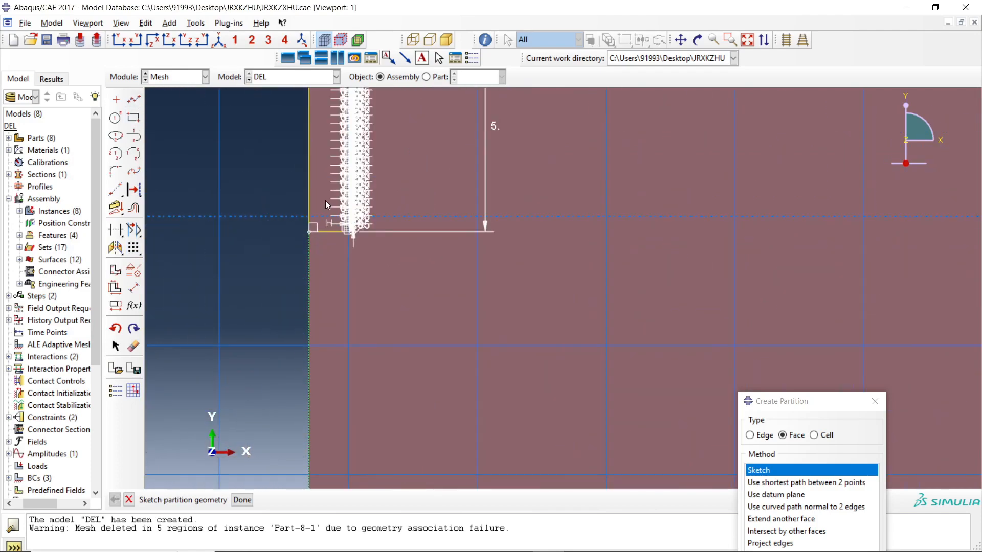
scroll(324, 146, "down", 3)
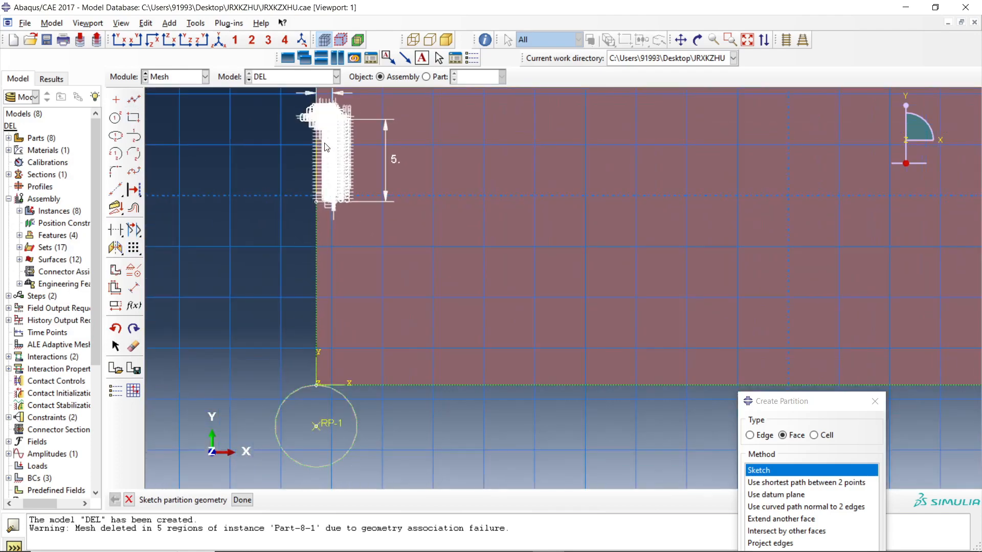
scroll(318, 96, "up", 5)
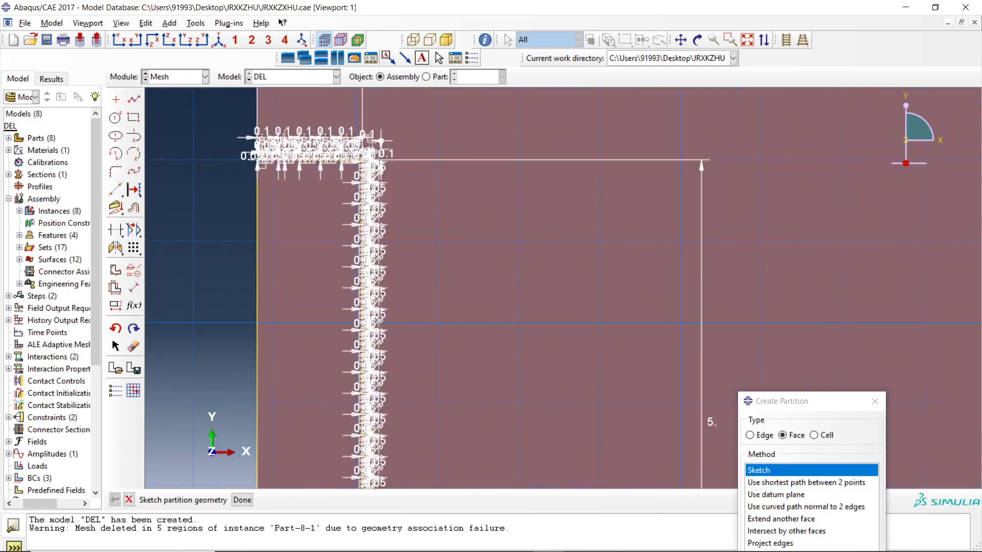
scroll(457, 165, "up", 4)
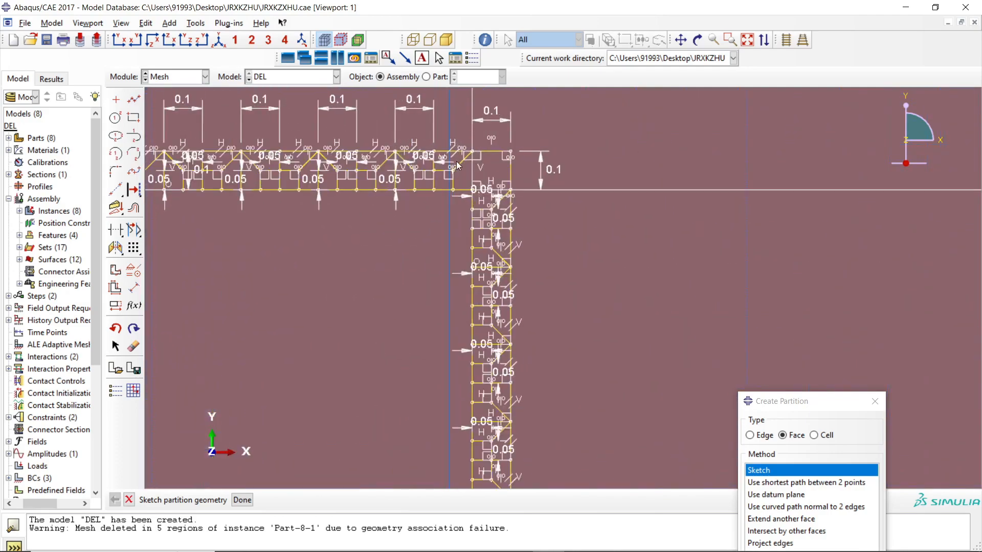
scroll(397, 172, "up", 2)
scroll(395, 166, "up", 1)
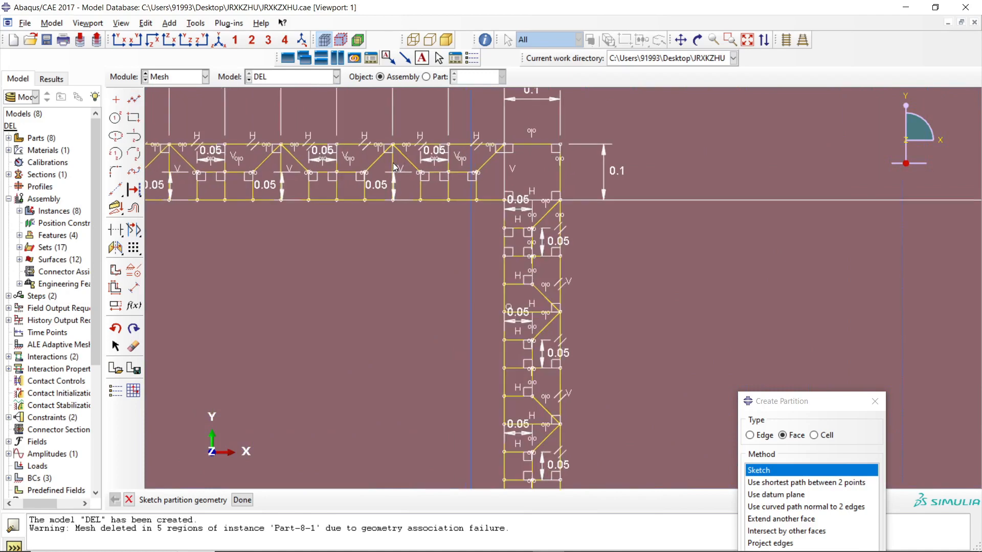
scroll(403, 188, "down", 2)
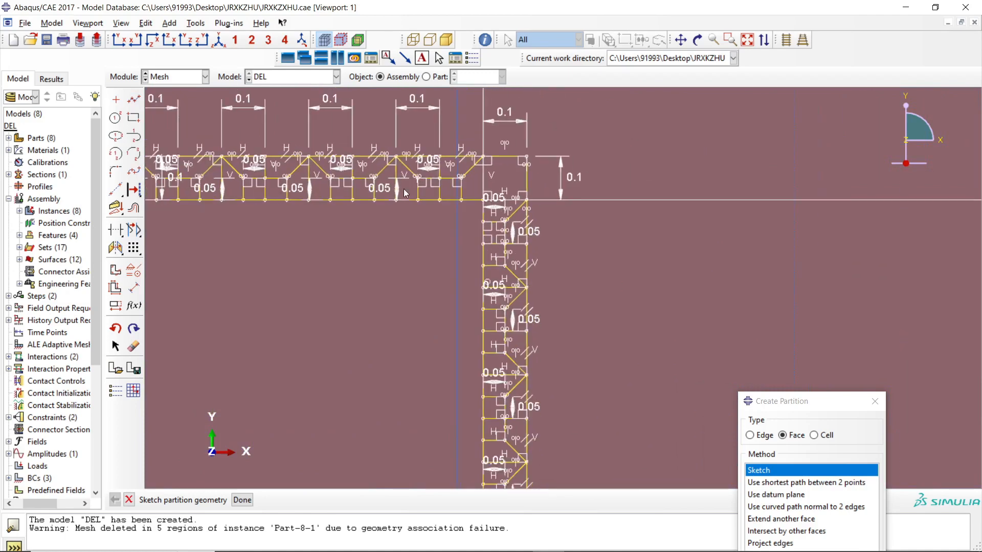
Step: Draw a short horizontal construction line inward from the midpoint of the partition's left edge, stopping short of the vertical transition strip
scroll(238, 194, "down", 2)
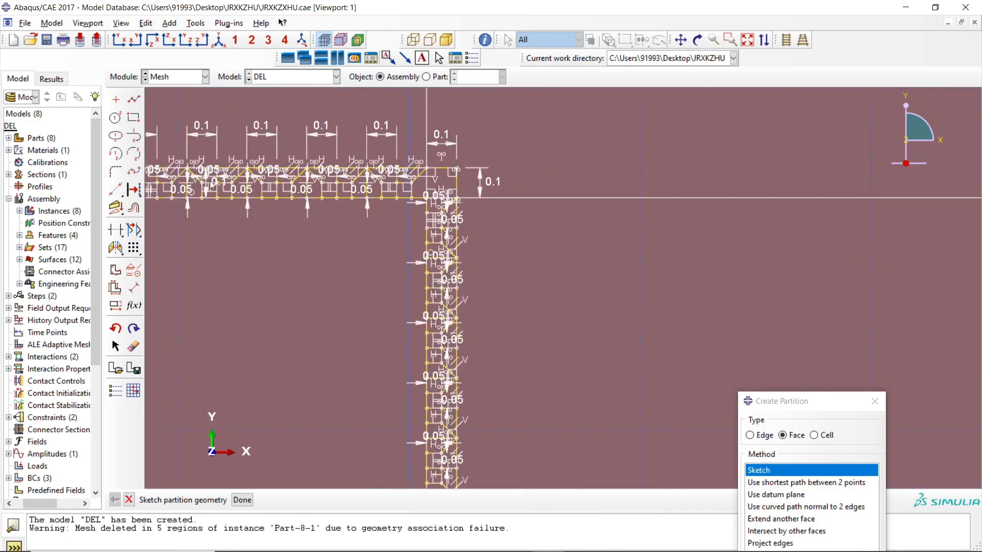
scroll(238, 194, "down", 4)
scroll(173, 173, "up", 5)
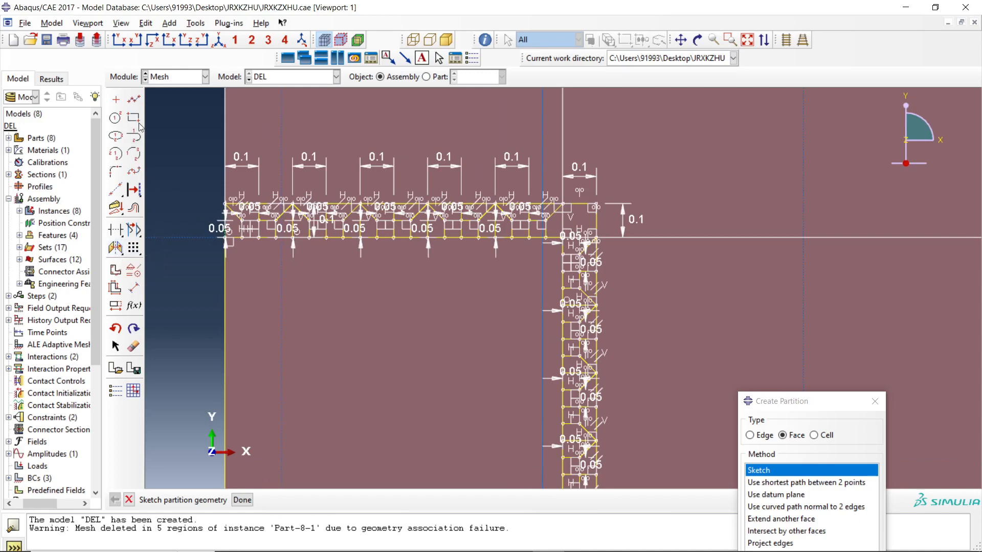
left_click(134, 99)
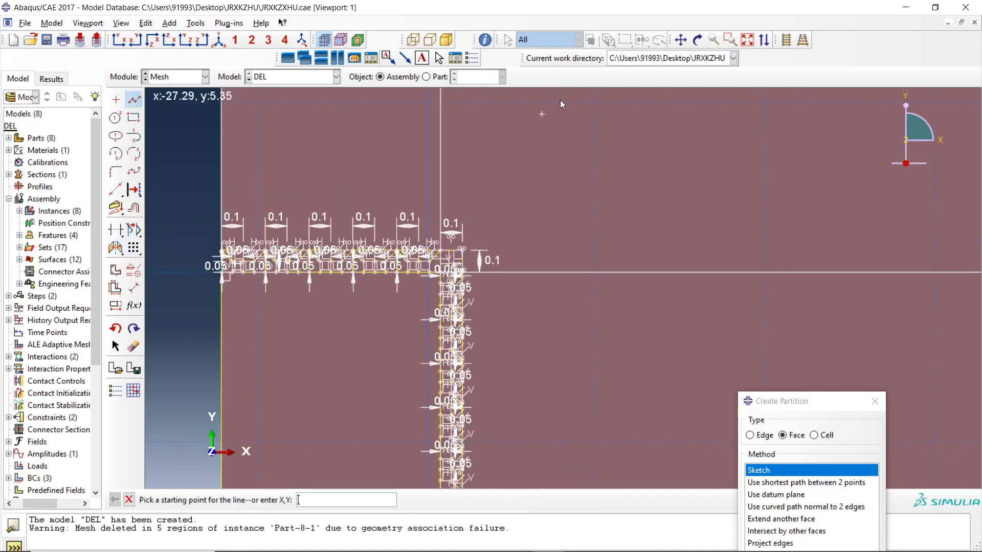
left_click(746, 41)
scroll(248, 263, "up", 5)
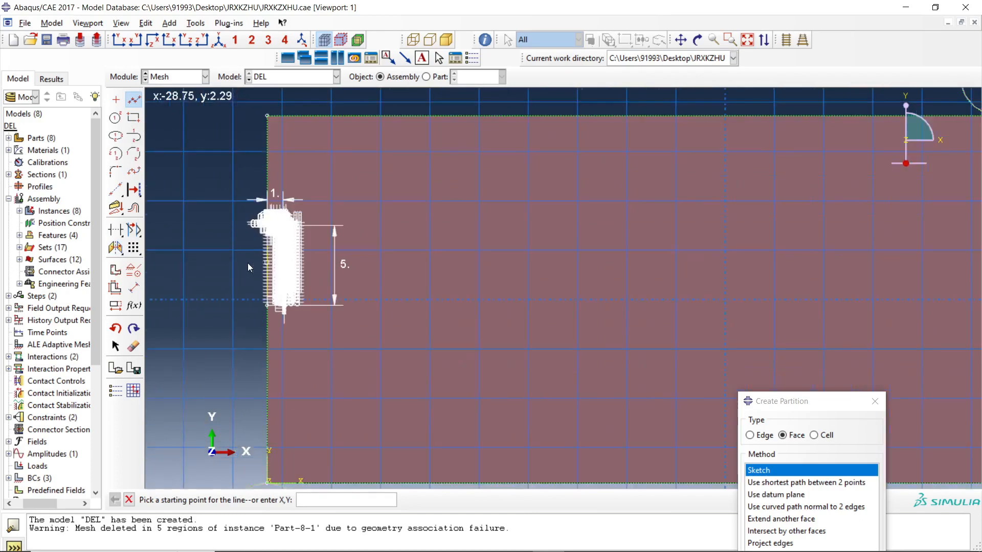
scroll(274, 253, "up", 1)
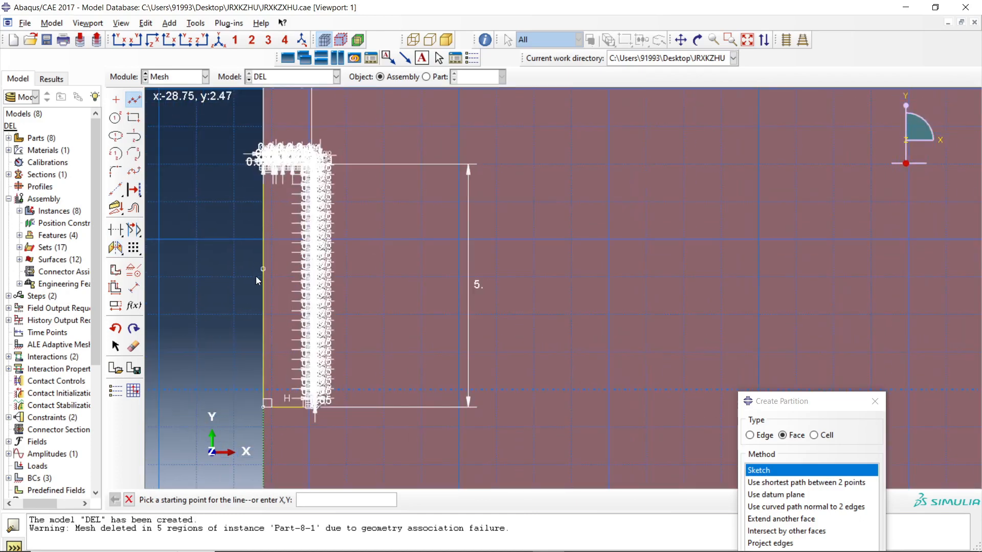
left_click(291, 285)
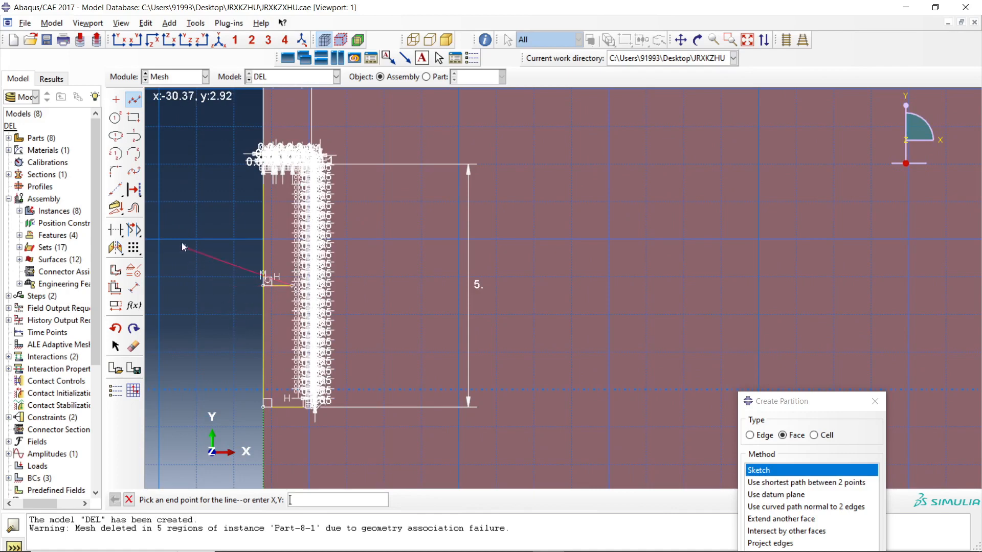
Step: Mirror a copy of the upper horizontal transition strip and its corner cell about the short horizontal line to the partition's lower end
left_click(117, 247)
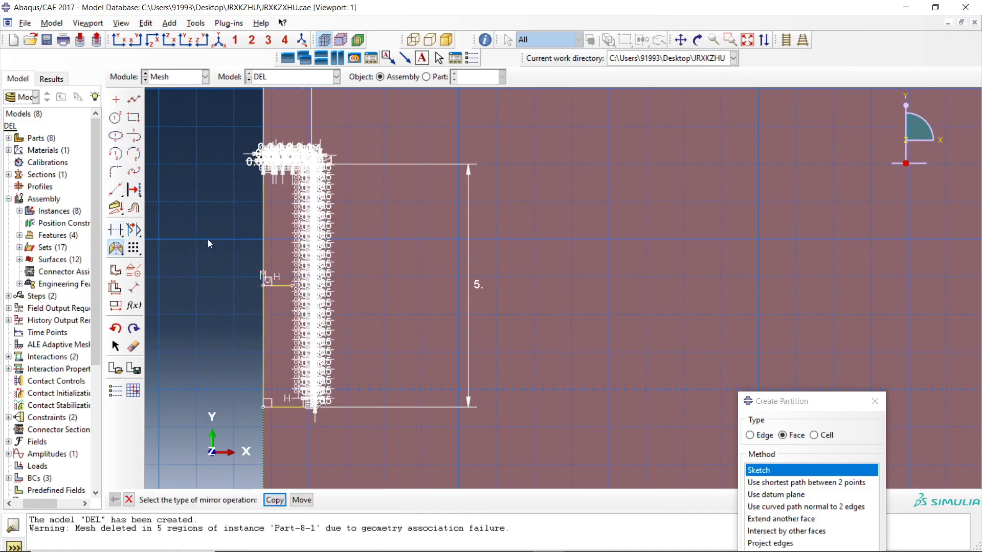
left_click(275, 500)
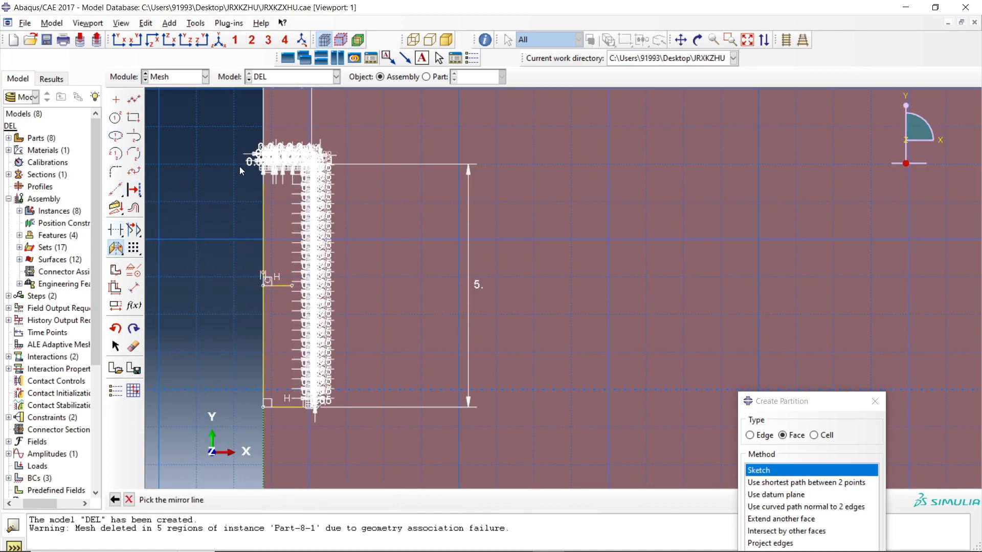
left_click(277, 285)
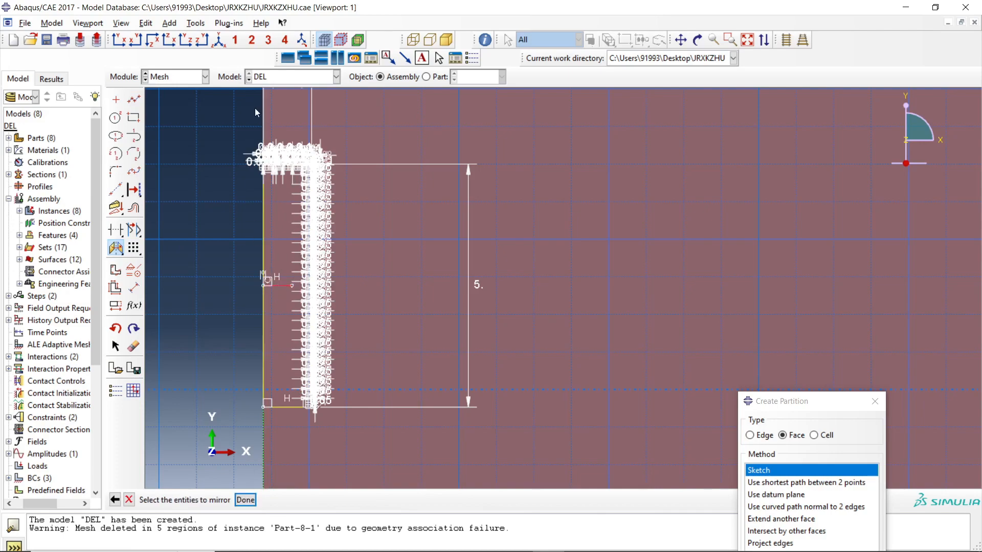
scroll(256, 115, "up", 3)
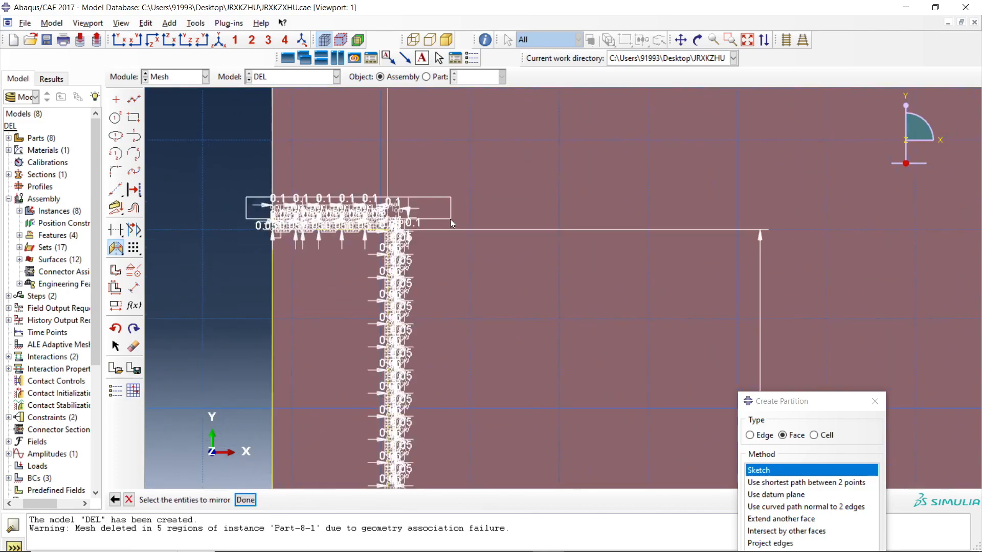
scroll(333, 230, "up", 3)
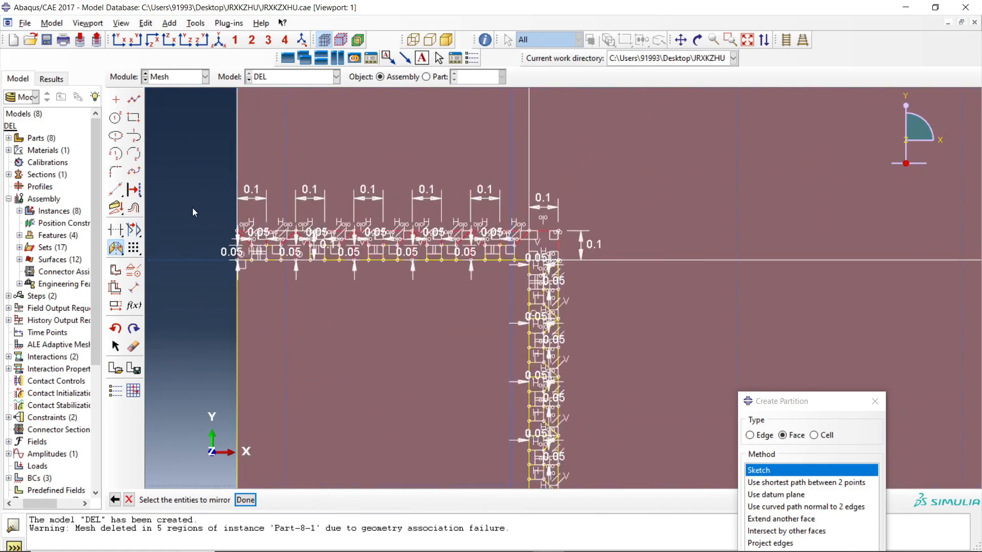
mouse_move(190, 203)
left_mouse_down()
mouse_move(440, 248)
mouse_move(601, 252)
left_mouse_up()
scroll(424, 291, "down", 4)
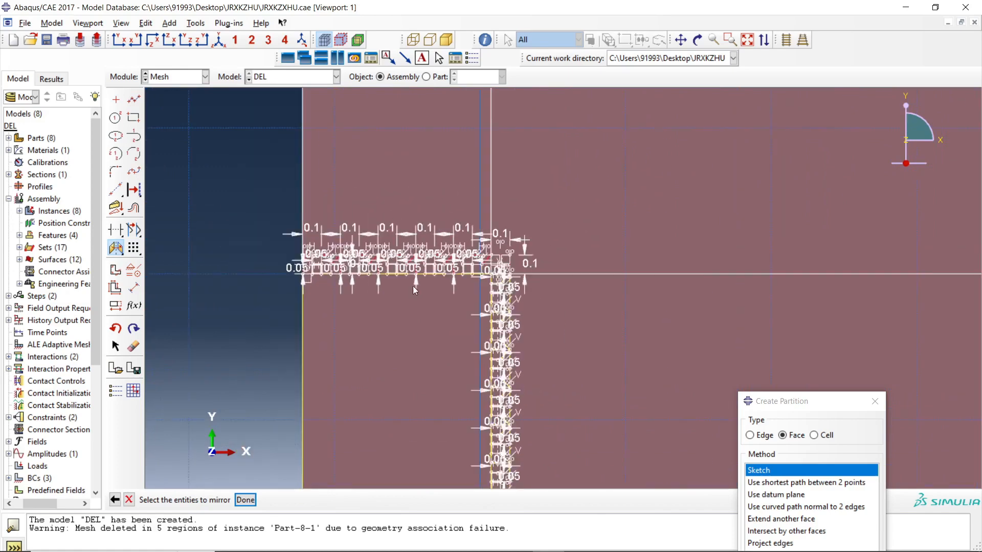
left_click(246, 499)
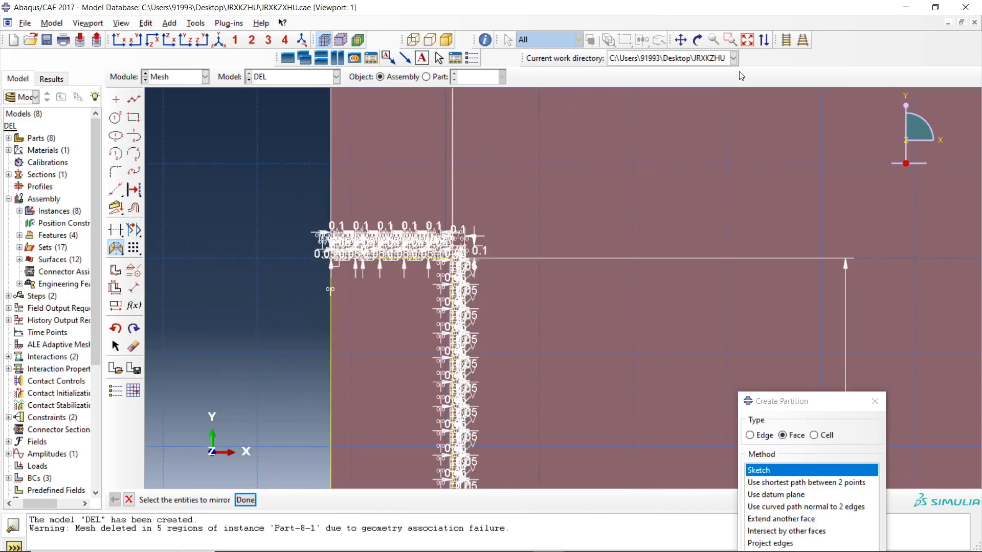
left_click(747, 40)
scroll(263, 284, "up", 5)
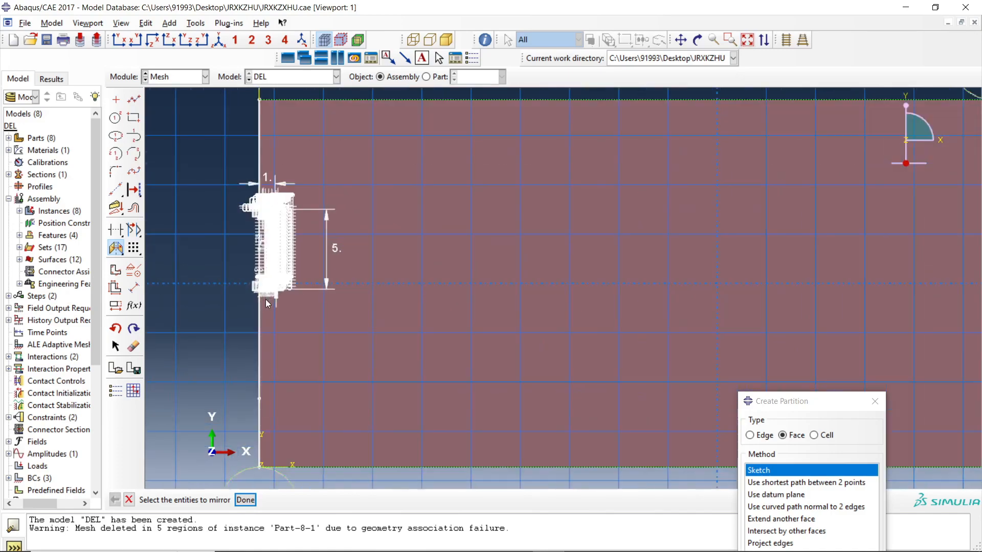
scroll(263, 285, "up", 5)
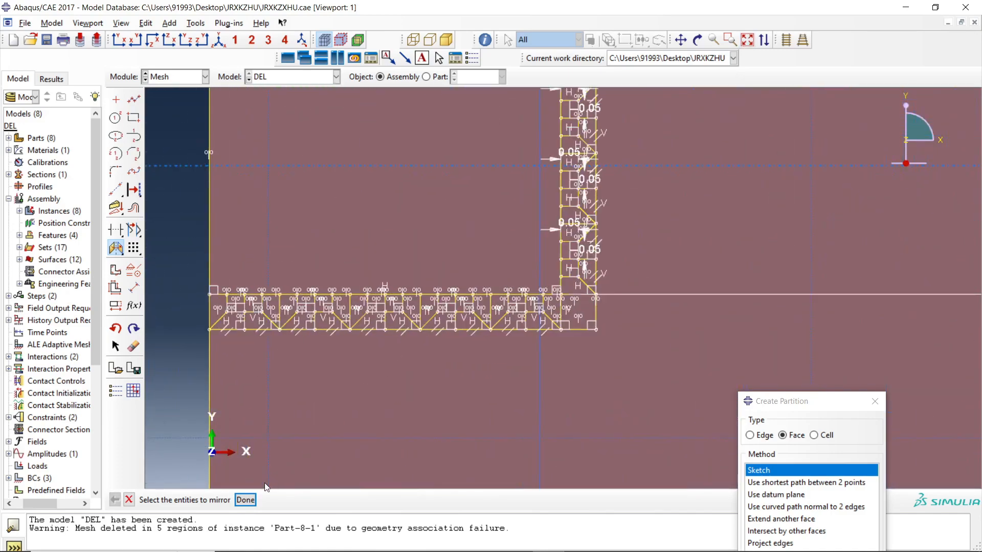
left_click(242, 499)
Step: Trim away the short horizontal line that served as the mirror axis
scroll(294, 437, "down", 6)
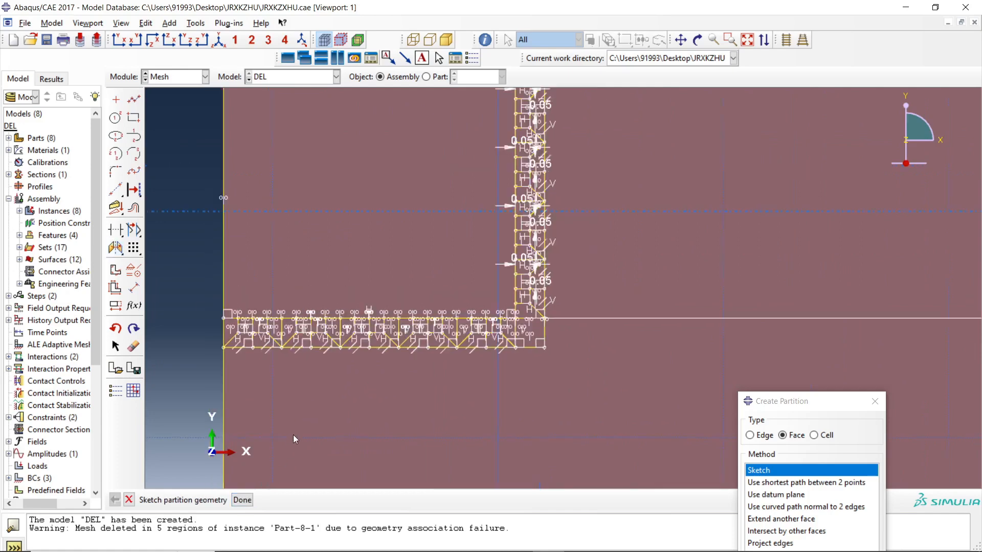
scroll(293, 434, "down", 1)
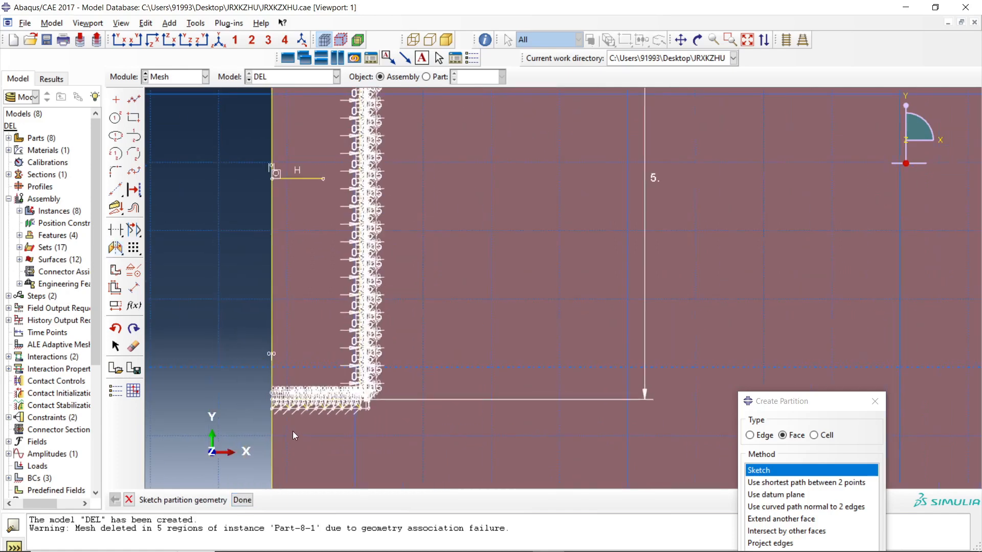
left_click(116, 230)
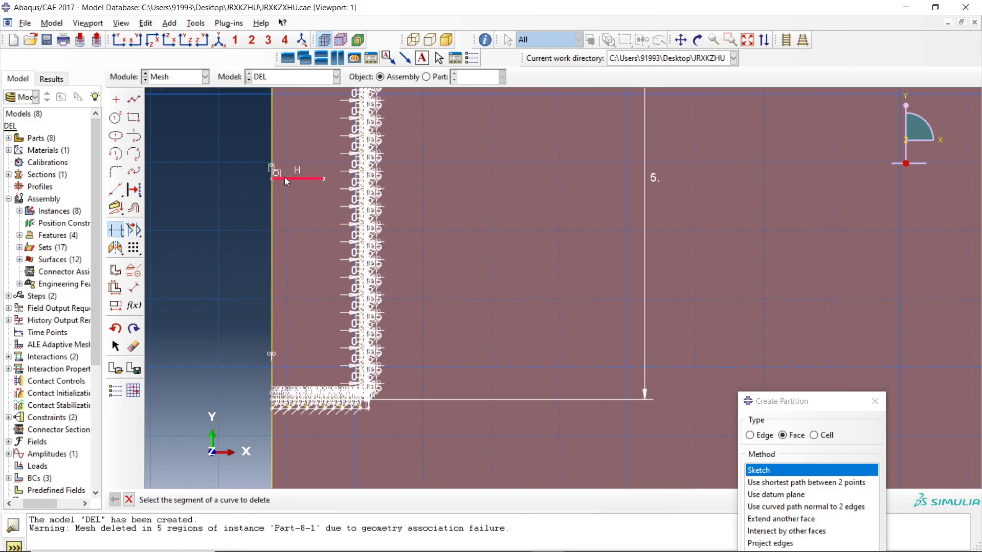
left_click(287, 179)
scroll(354, 234, "down", 1)
scroll(348, 339, "up", 4)
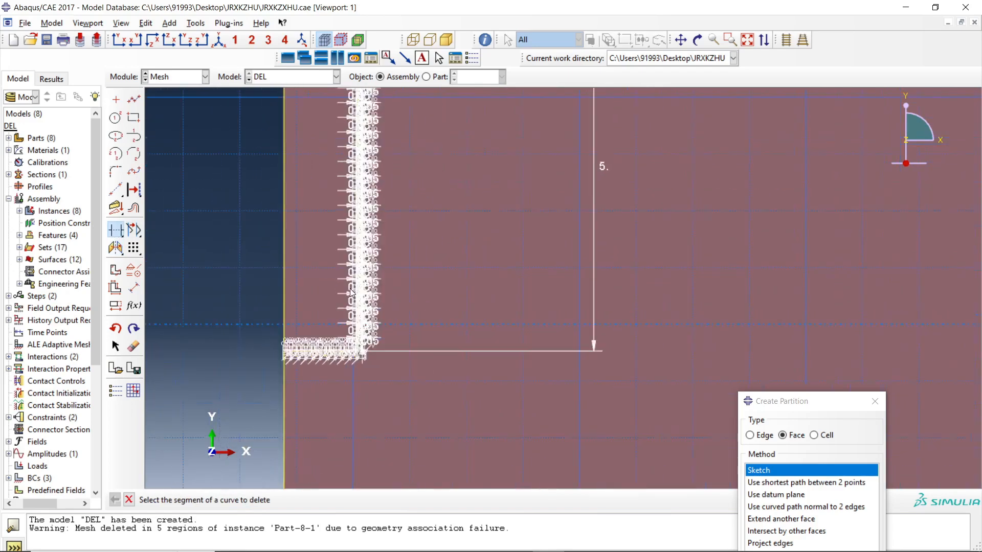
Step: Check the lower corner where the mirrored strip meets the vertical strip, and finish the sketch to partition the face
scroll(333, 394, "up", 3)
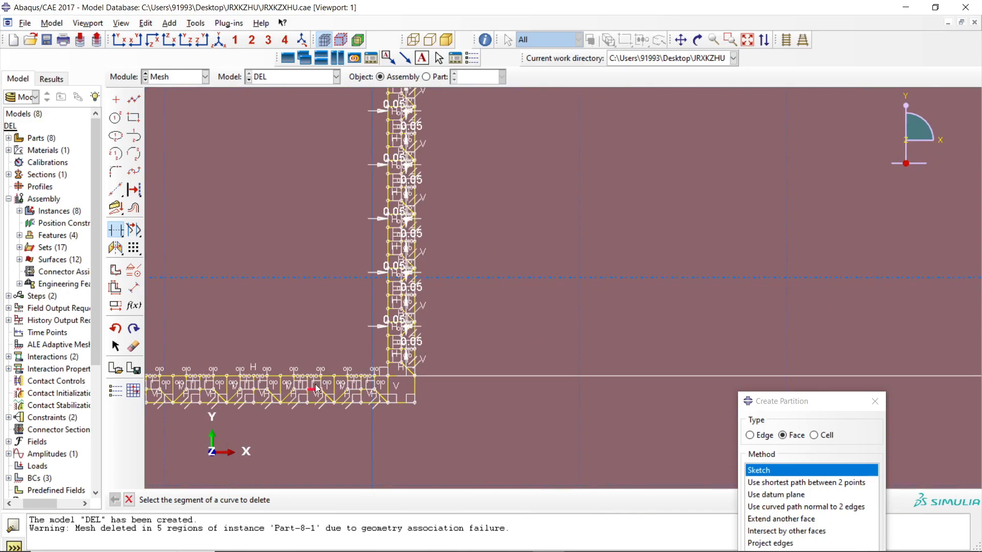
scroll(317, 389, "up", 3)
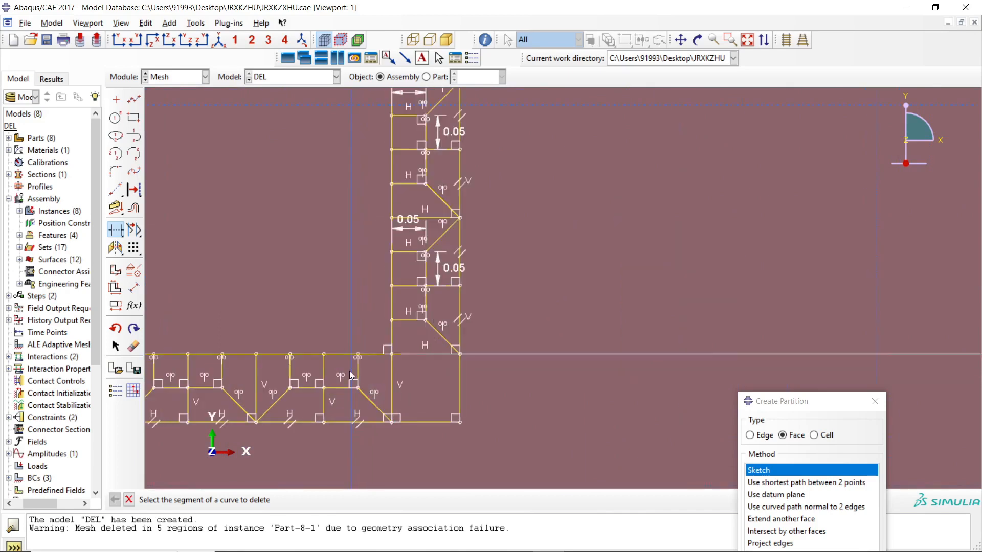
scroll(358, 372, "down", 2)
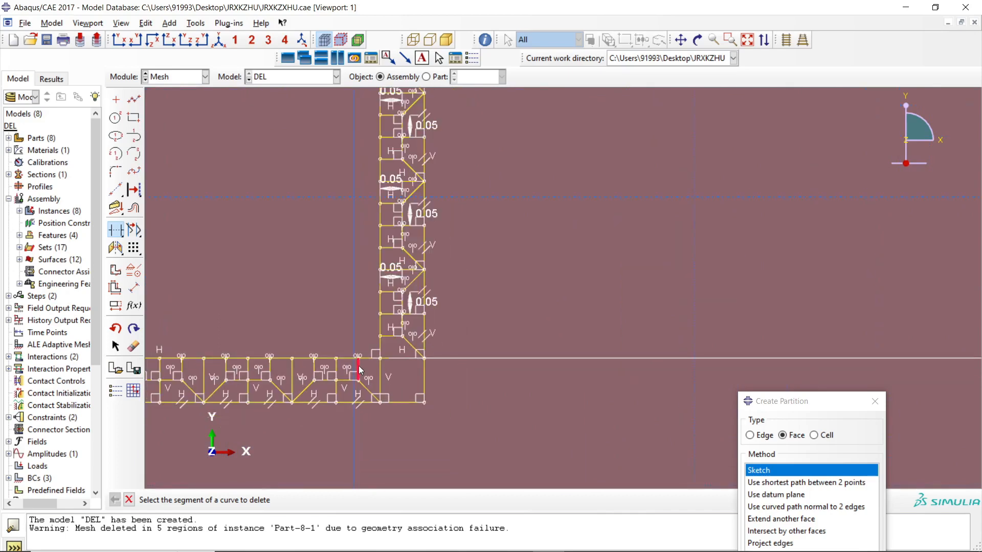
scroll(360, 371, "down", 1)
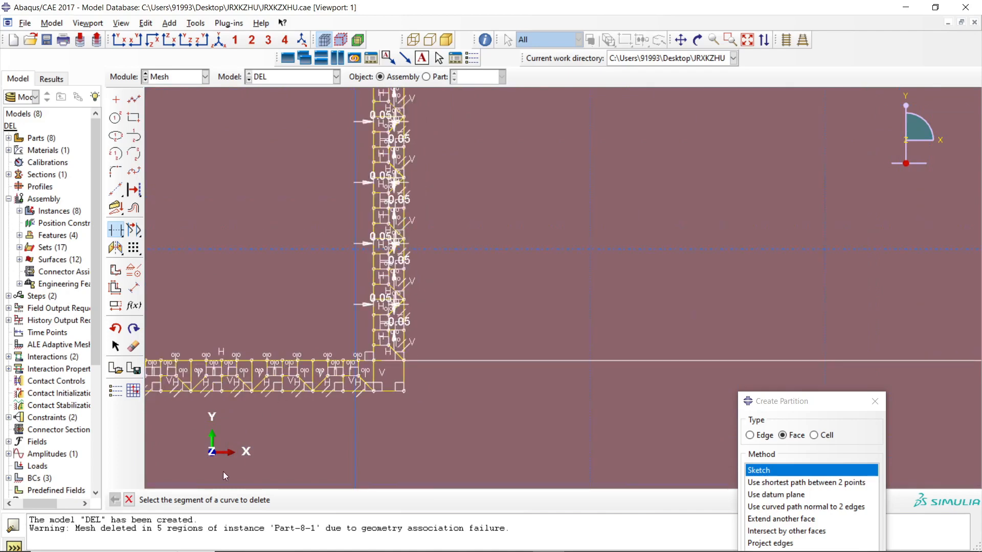
left_click(129, 499)
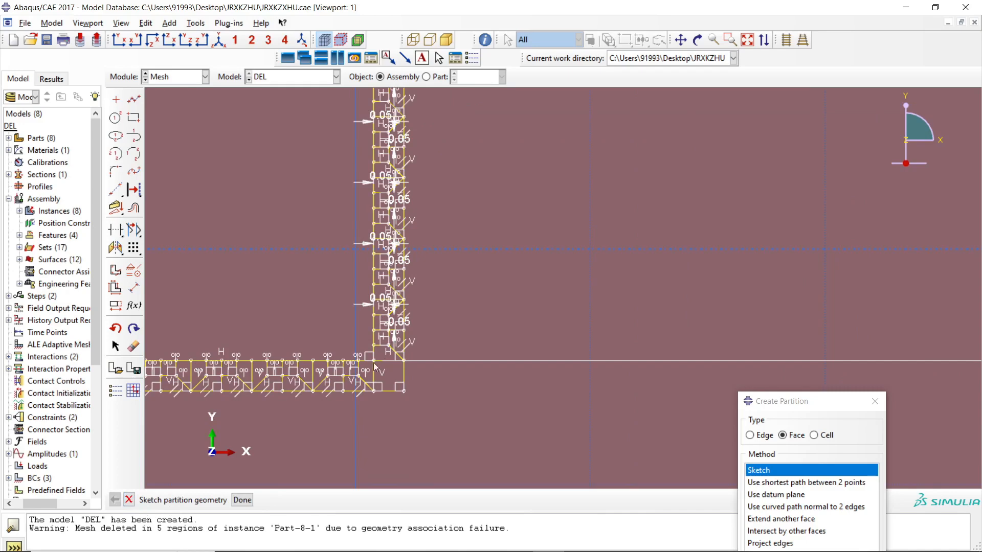
left_click(242, 500)
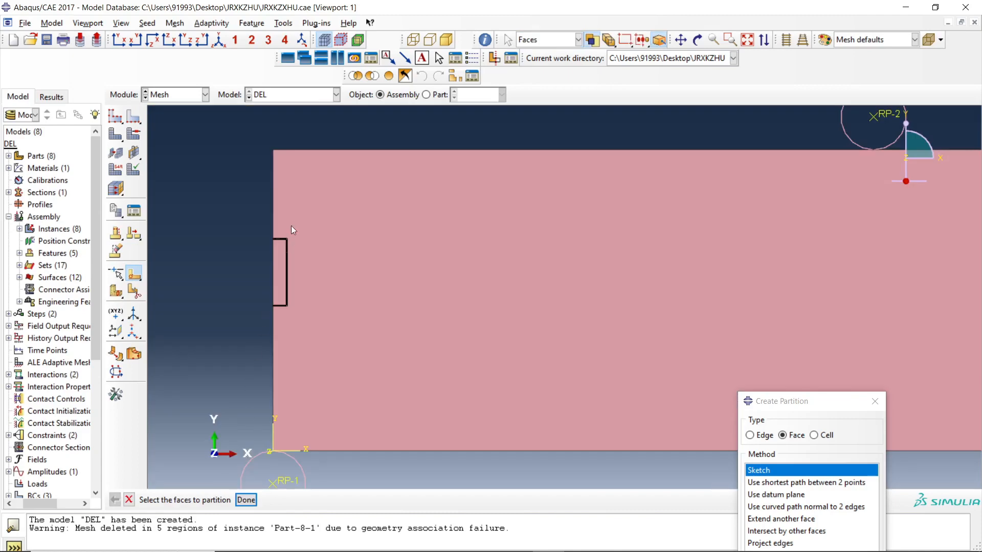
Step: Seed the left edge of the inner rectangular region by size with an approximate element size of .05
scroll(207, 224, "up", 1)
scroll(208, 230, "down", 1)
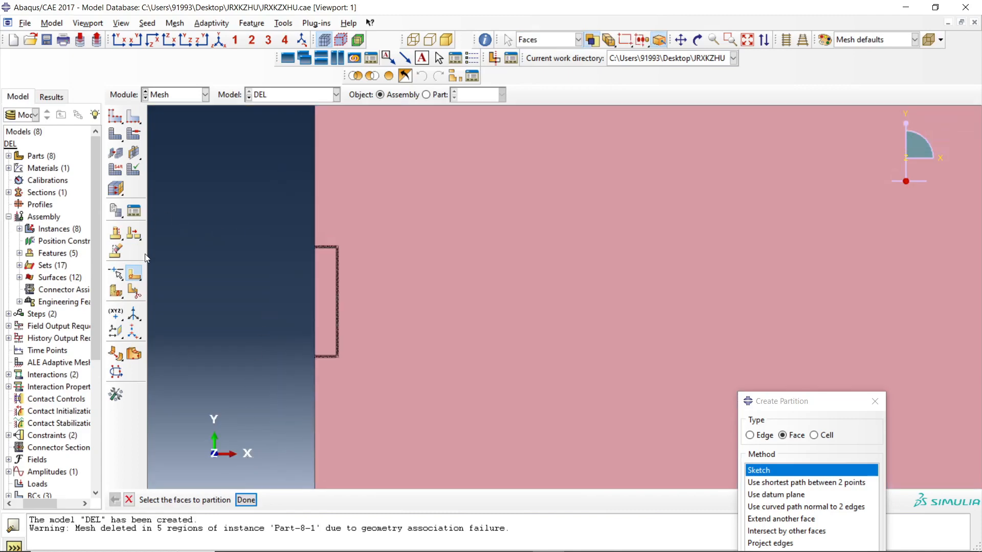
left_click(133, 118)
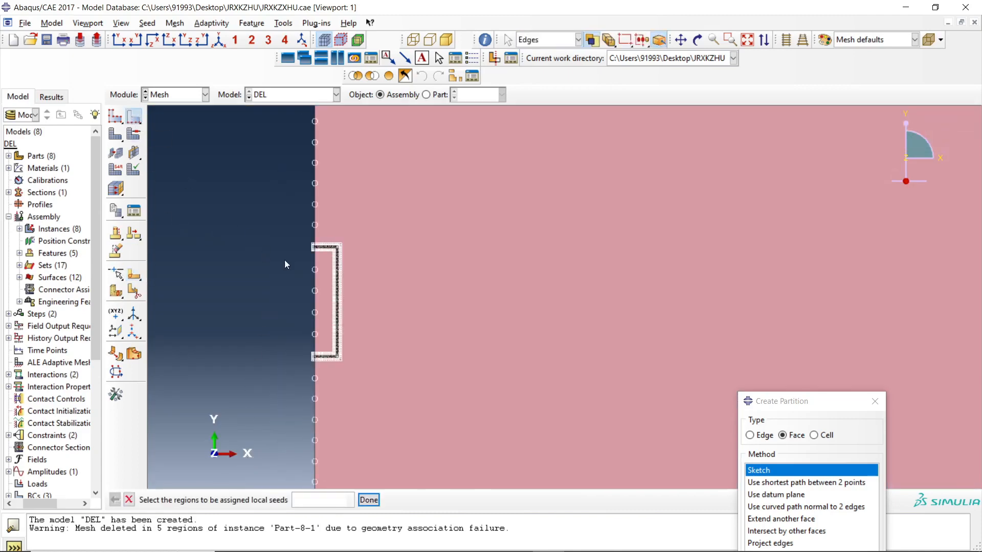
scroll(326, 286, "down", 1)
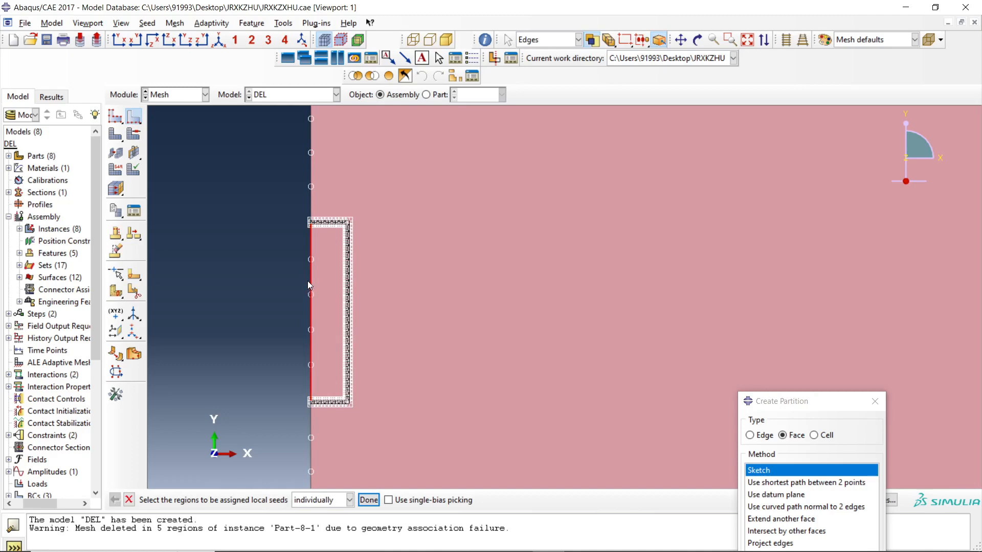
left_click(309, 284)
left_click(369, 500)
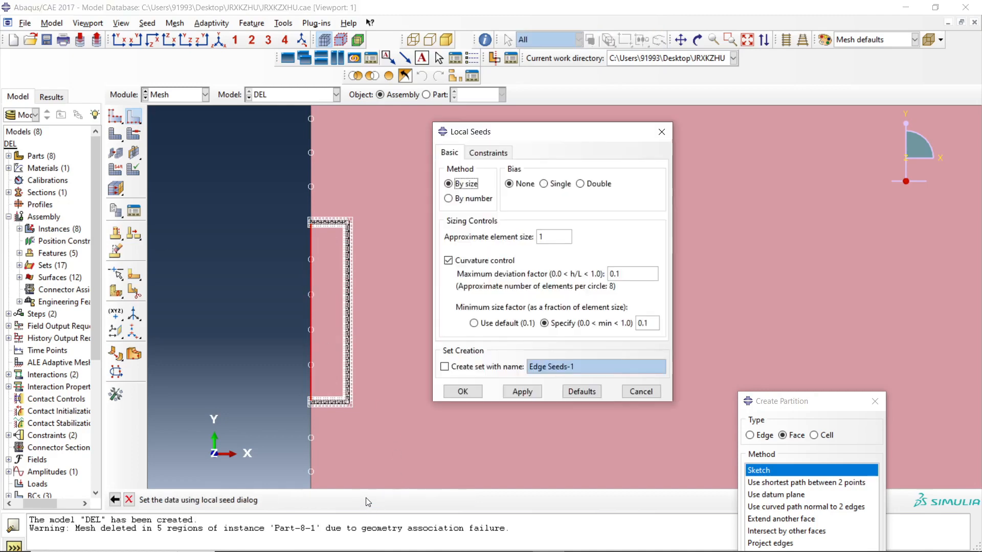
left_click_drag(554, 235, 511, 241)
type(".05")
left_click(522, 391)
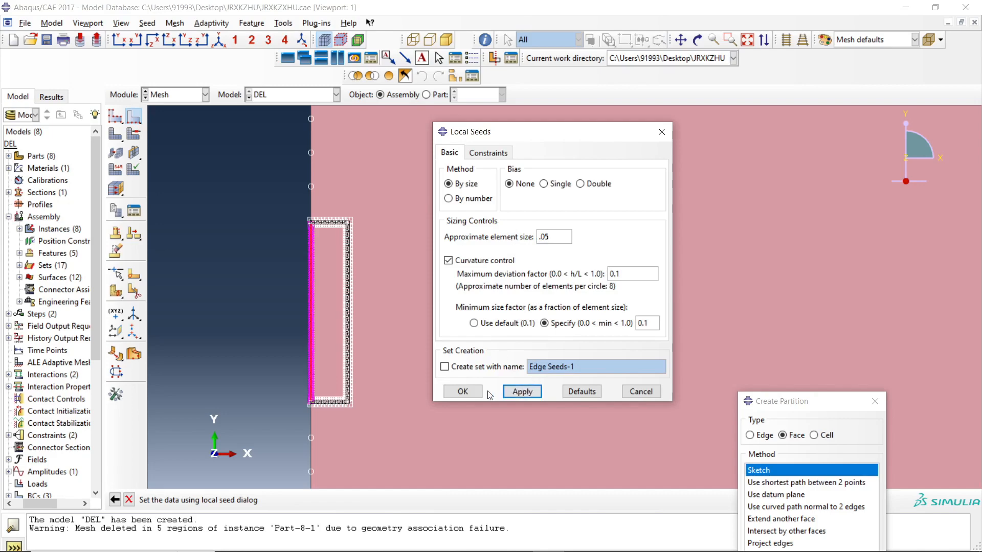
left_click(462, 392)
Step: Assign quad element shape and the structured technique to the inner rectangle and its surrounding transition cells
left_click(133, 134)
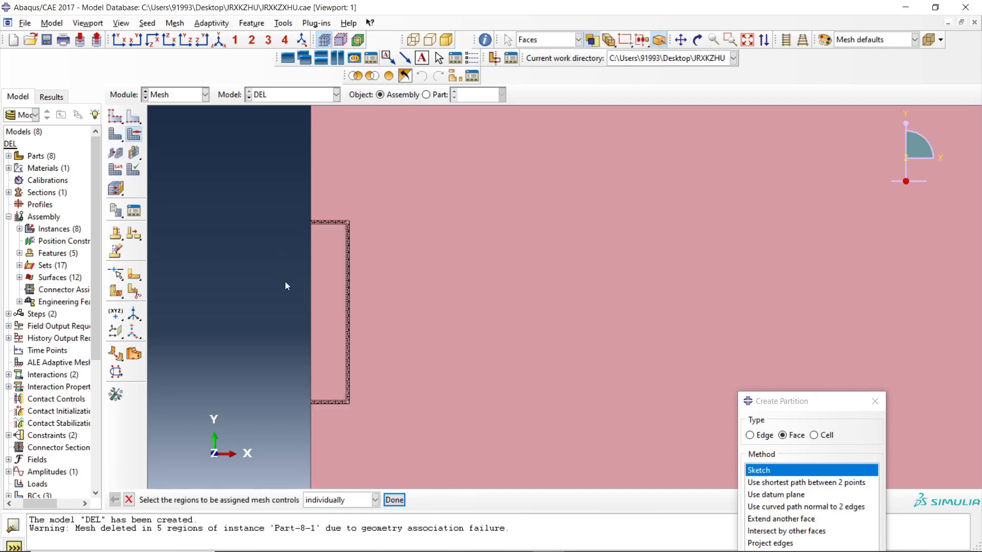
left_click(339, 337)
left_click(394, 499)
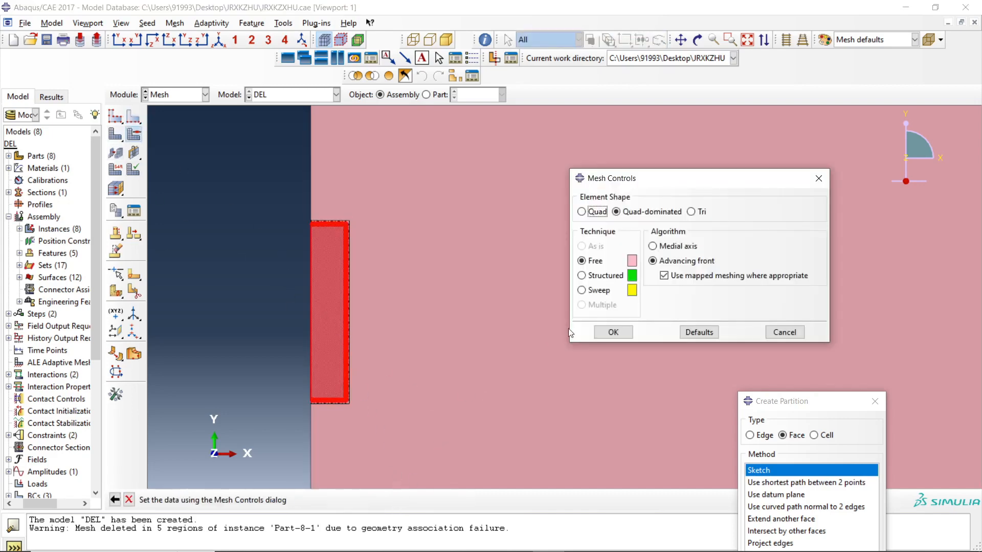
left_click(582, 276)
left_click(581, 211)
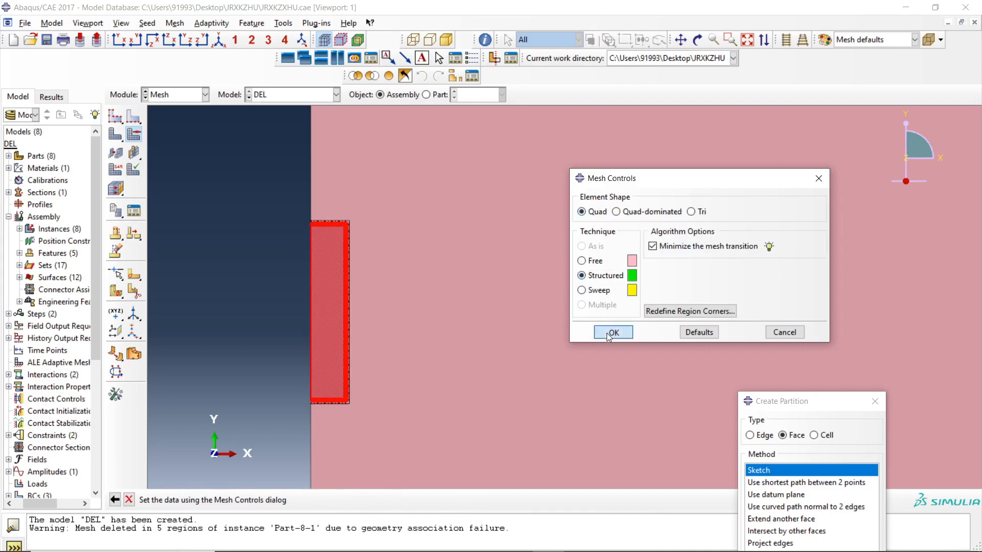
left_click(609, 334)
Step: Mesh the inner rectangle at the plate's left edge using region meshing
left_click(115, 134)
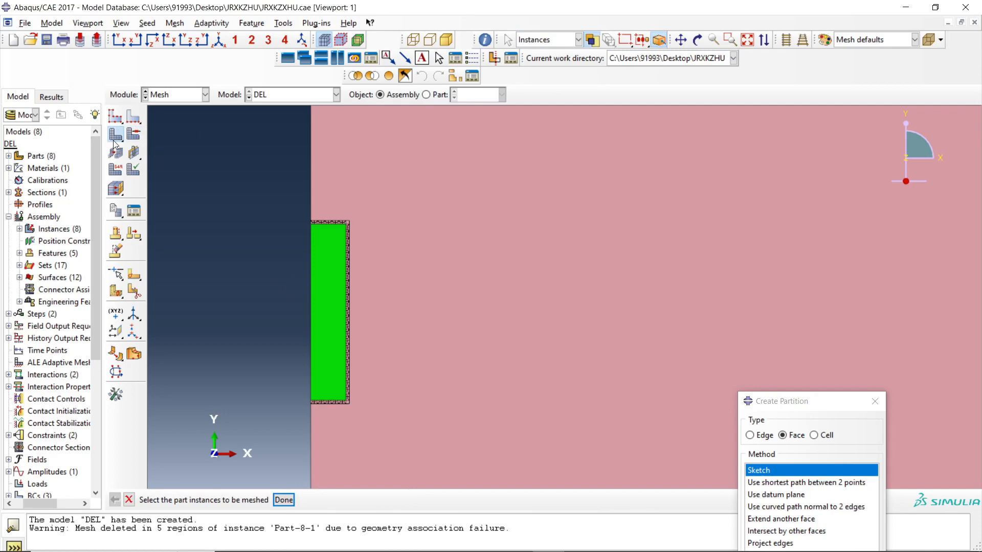
left_click_drag(113, 139, 153, 136)
left_click(305, 334)
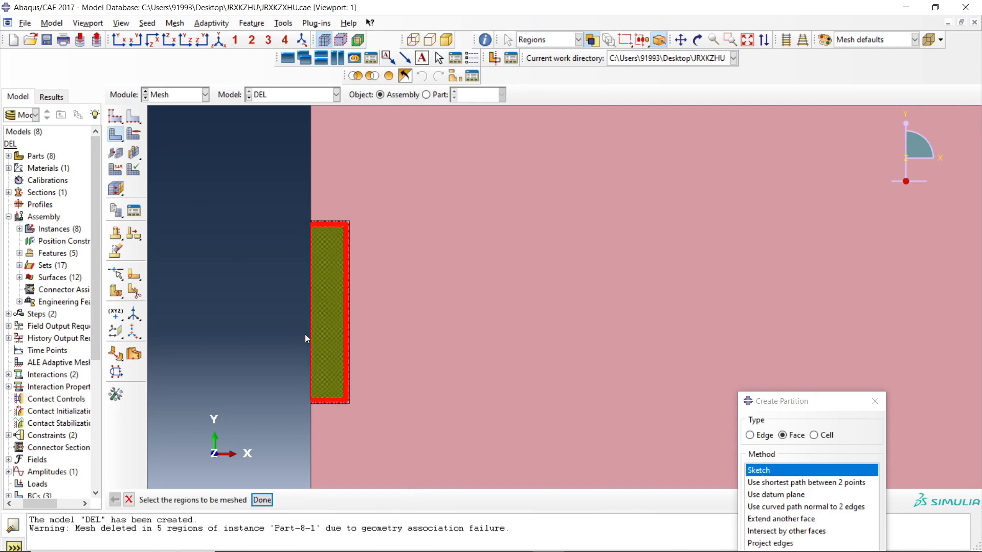
left_click(263, 499)
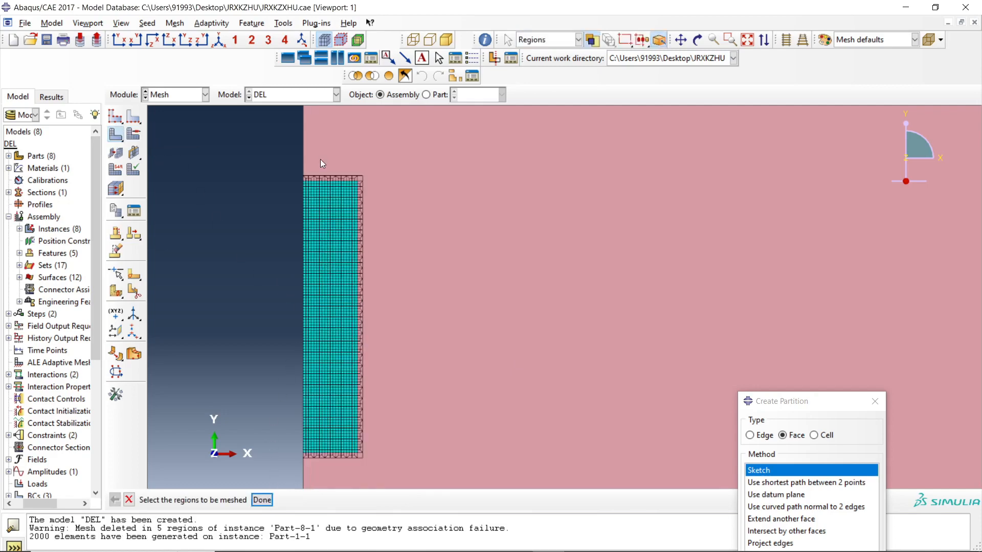
scroll(336, 146, "down", 5)
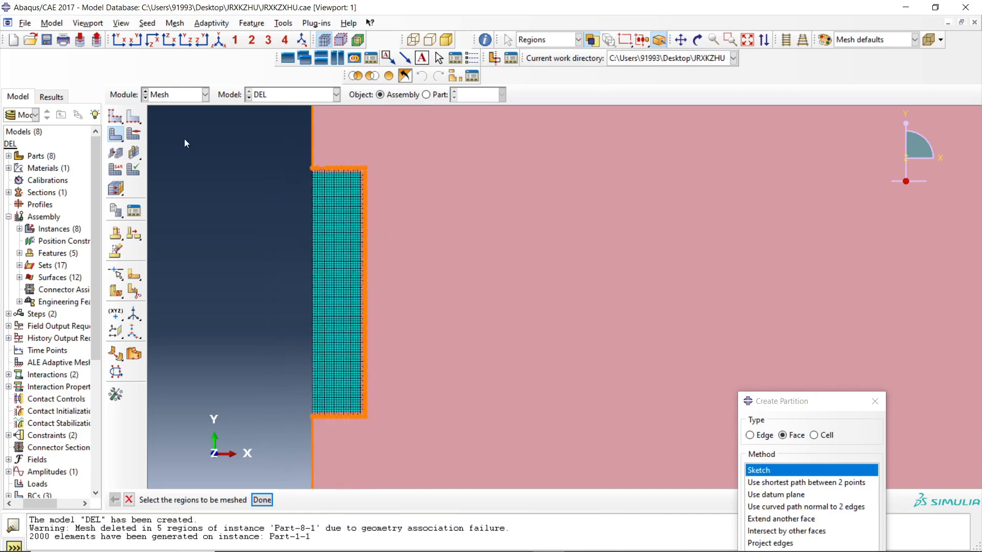
Step: Mesh the transition cells surrounding the inner rectangle by region, inspect the resulting mesh, and dismiss the Create Partition dialog
left_click(121, 134)
left_click(118, 136)
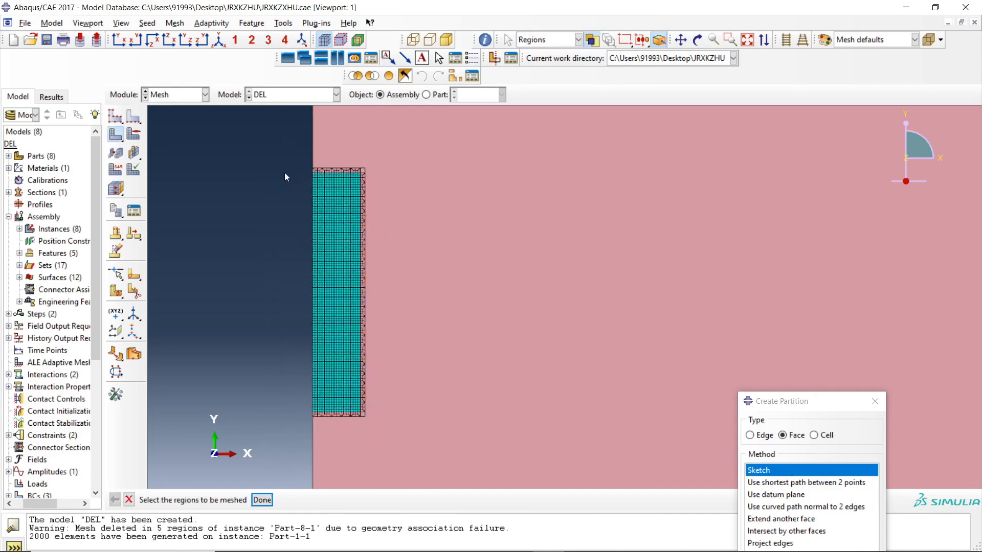
left_click_drag(305, 169, 363, 415)
left_click(264, 497)
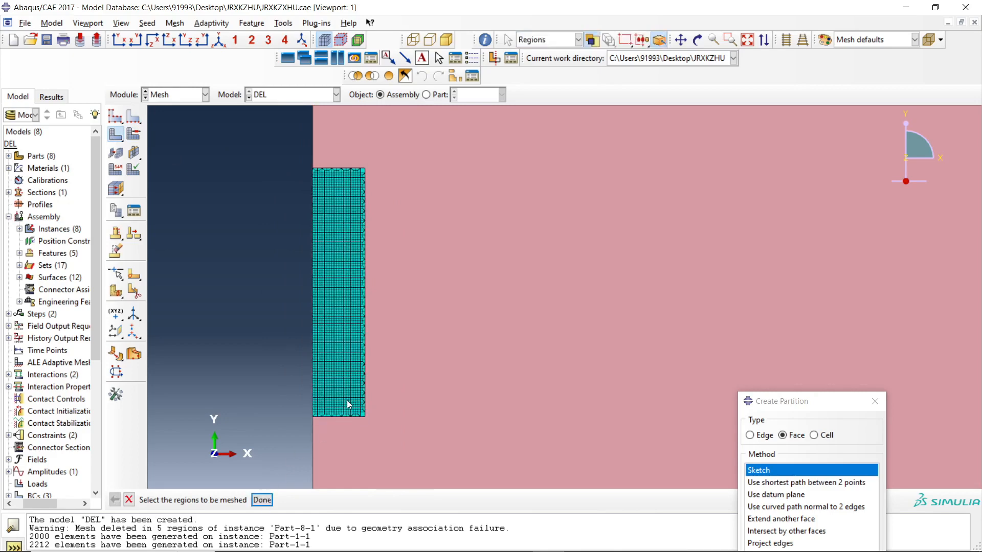
scroll(347, 400, "up", 5)
scroll(252, 392, "down", 5)
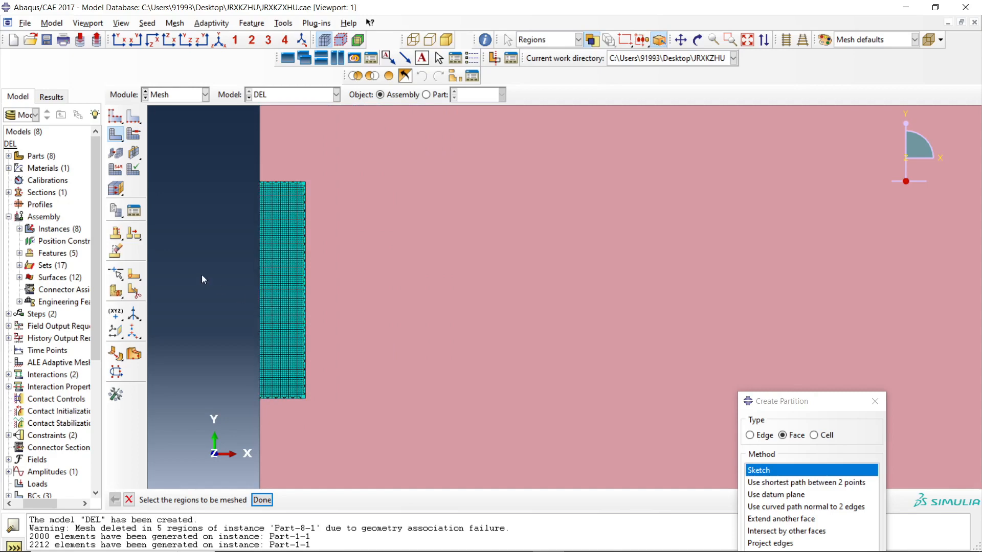
left_click(875, 401)
left_click(580, 541)
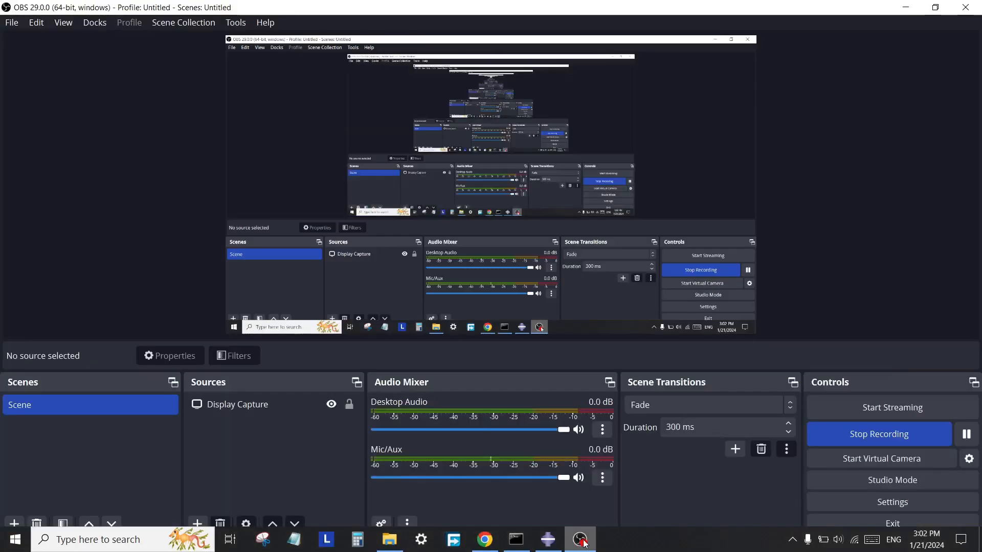